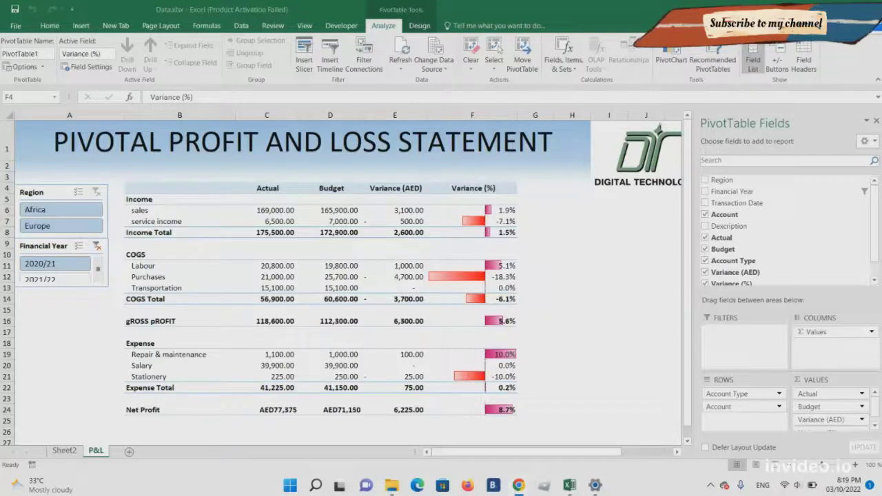
Get the open workbook out of the way and create a new Excel worksheet on the desktop named Profitnloss.
left_click(849, 8)
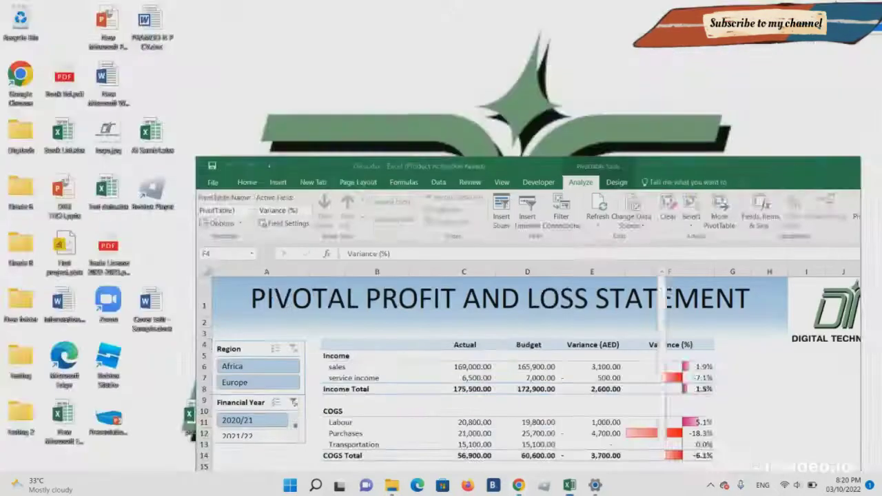
left_click(794, 171)
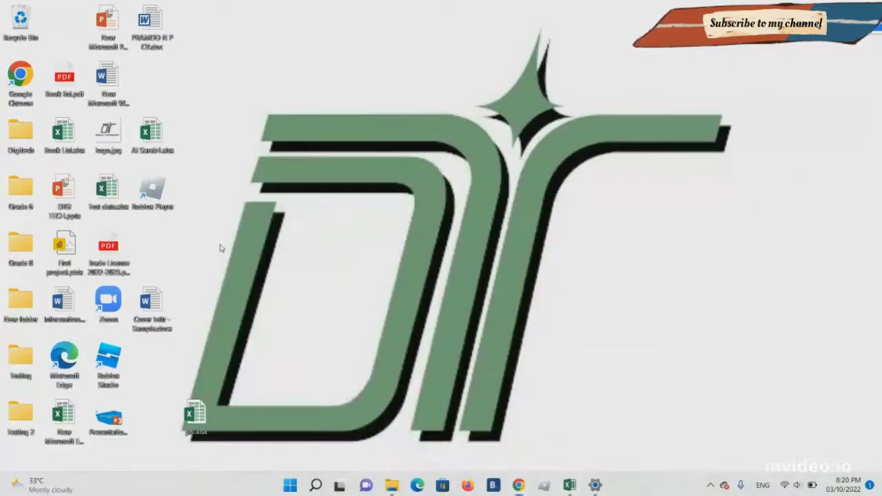
right_click(221, 248)
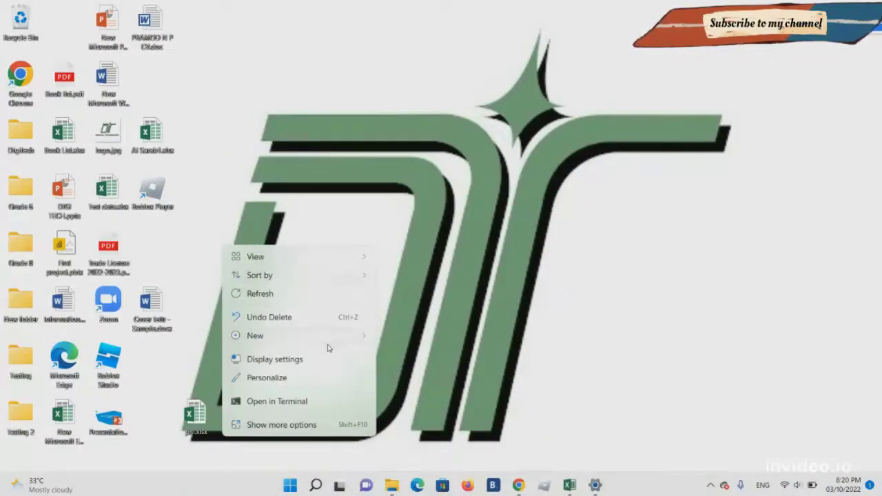
mouse_move(328, 340)
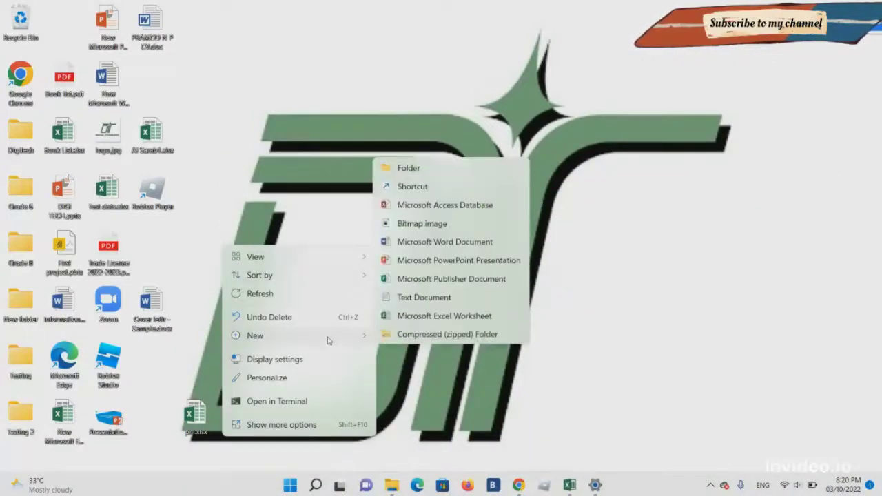
left_click(454, 316)
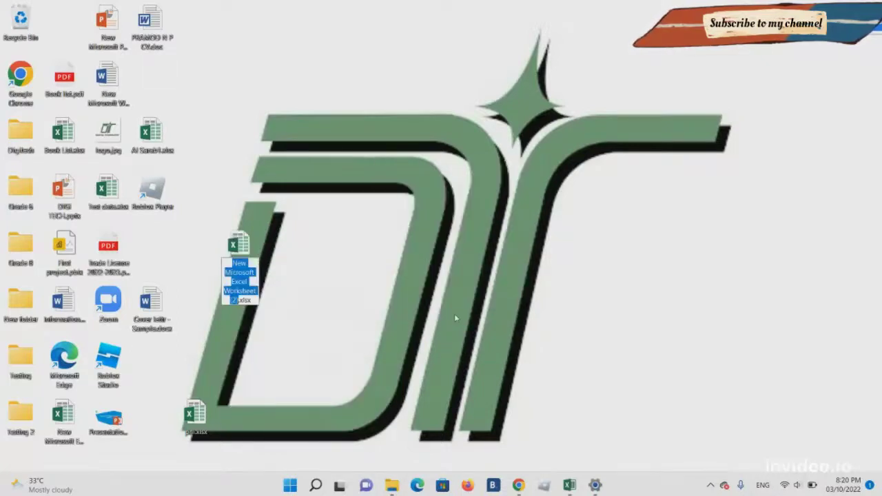
type("Pr")
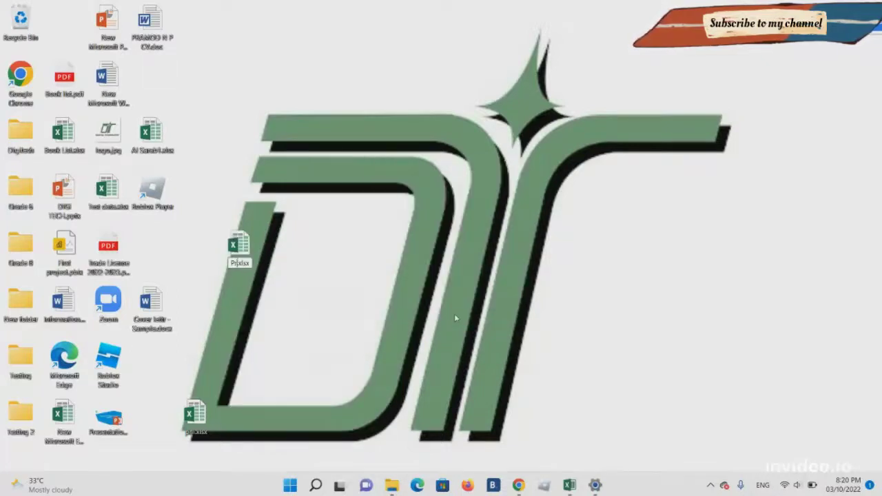
type("ofit_loss")
key("Return")
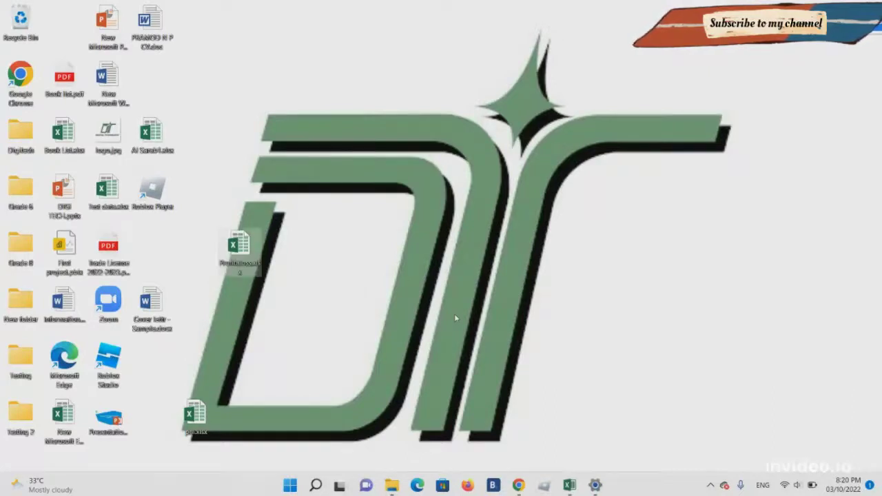
Open the Profitnloss.xlsx workbook and maximize its window.
key("Return")
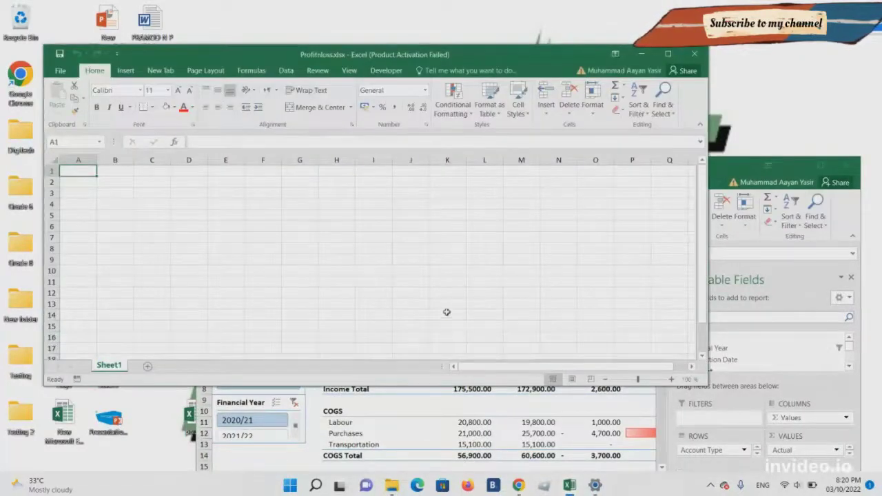
double_click(726, 171)
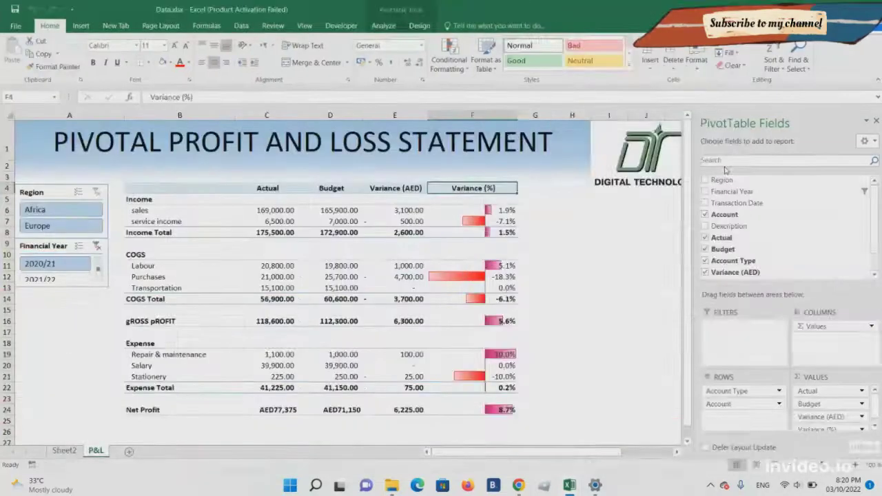
mouse_move(570, 485)
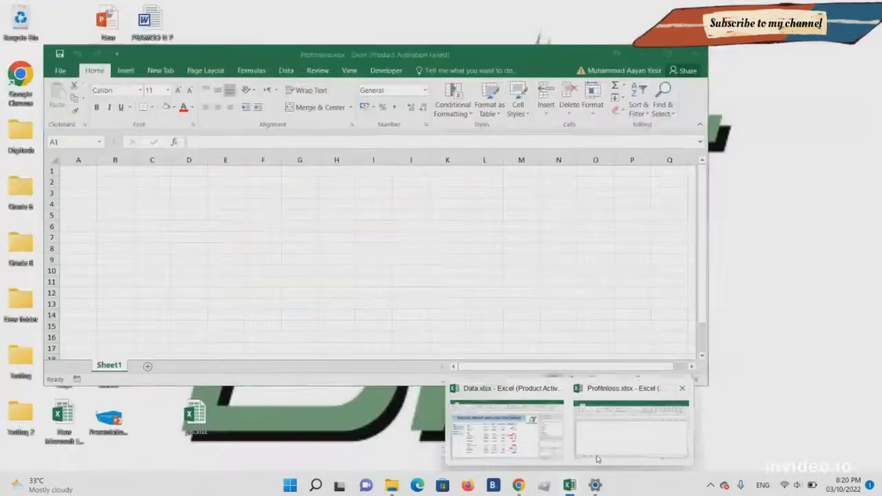
left_click(586, 447)
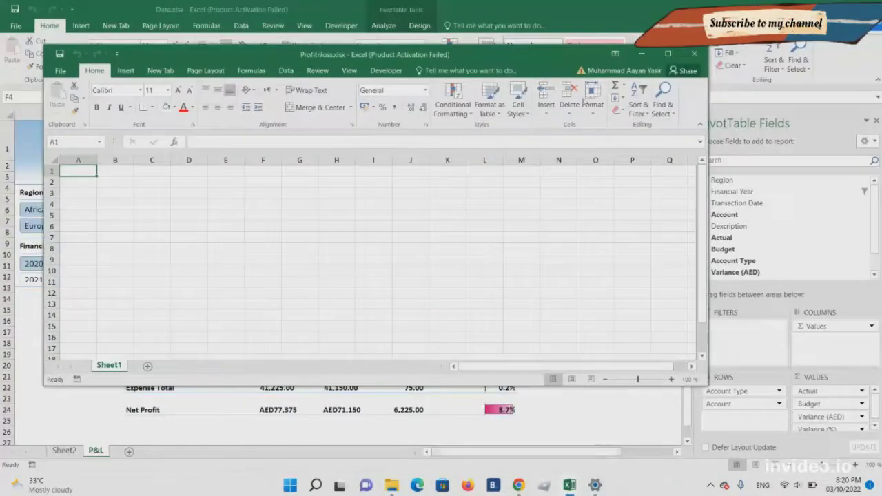
left_click(667, 55)
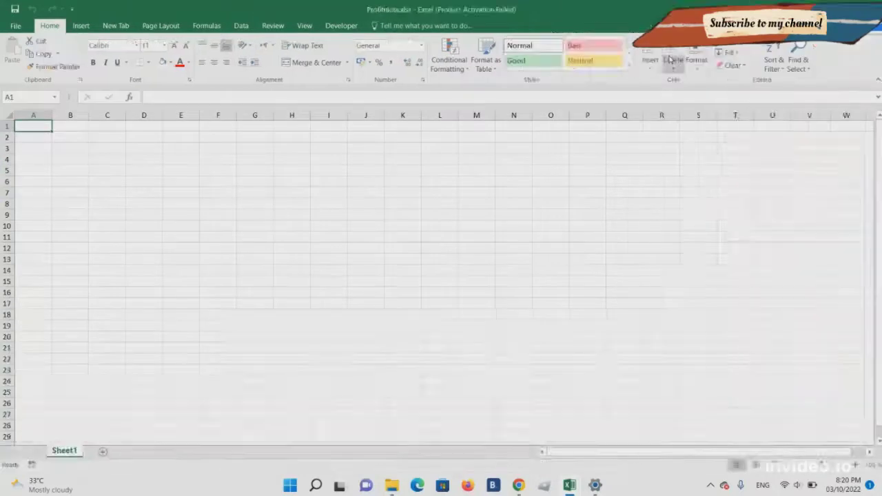
Select cell B2 and hide the gridlines of Sheet1.
left_click(78, 141)
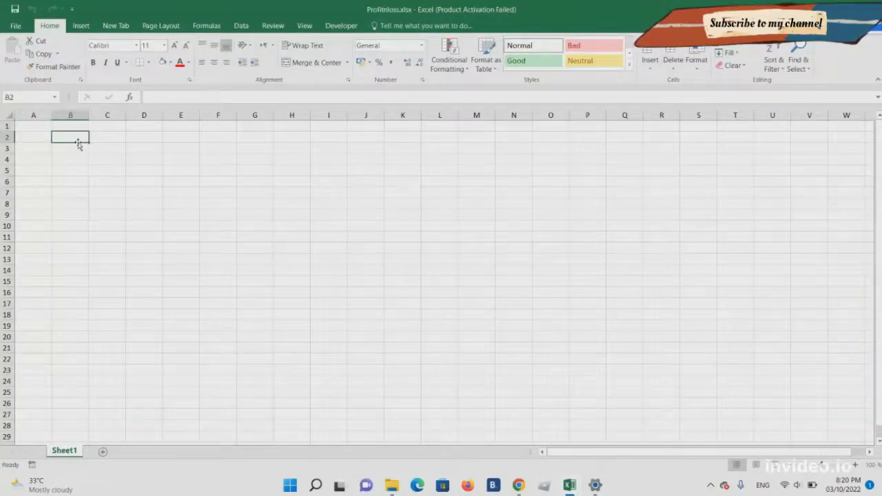
left_click(152, 28)
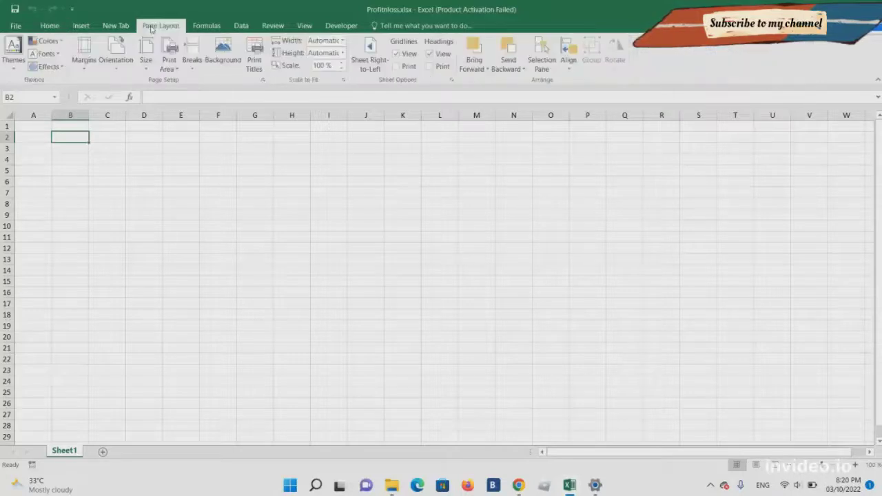
left_click(396, 54)
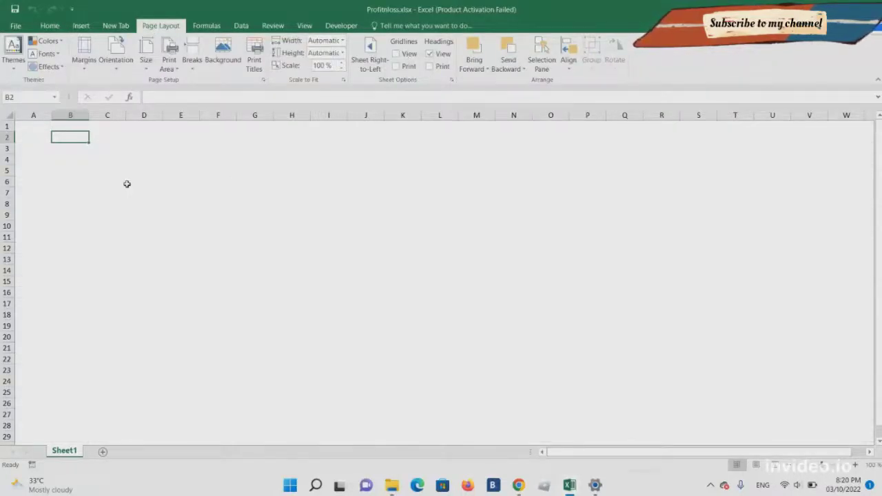
Enter the title "PROFIT AND LOSS REEPORT" in cell B2.
key("Caps_Lock")
type("PRO")
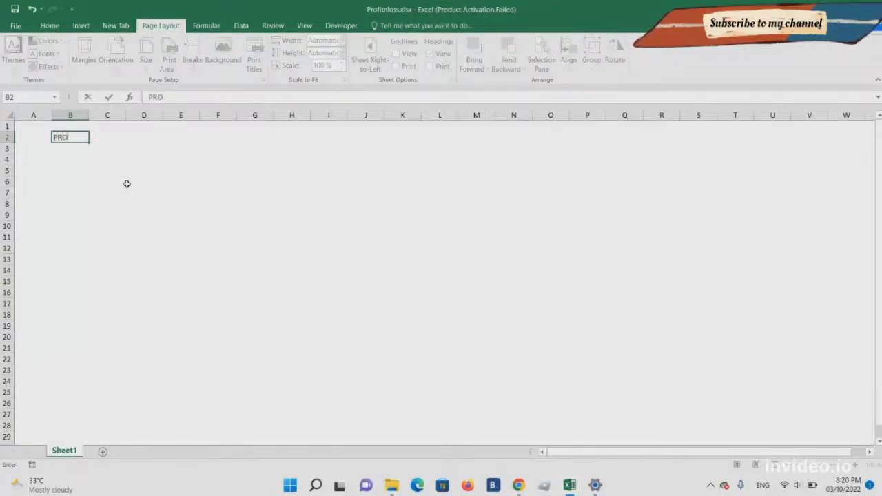
type("FIT AND LO")
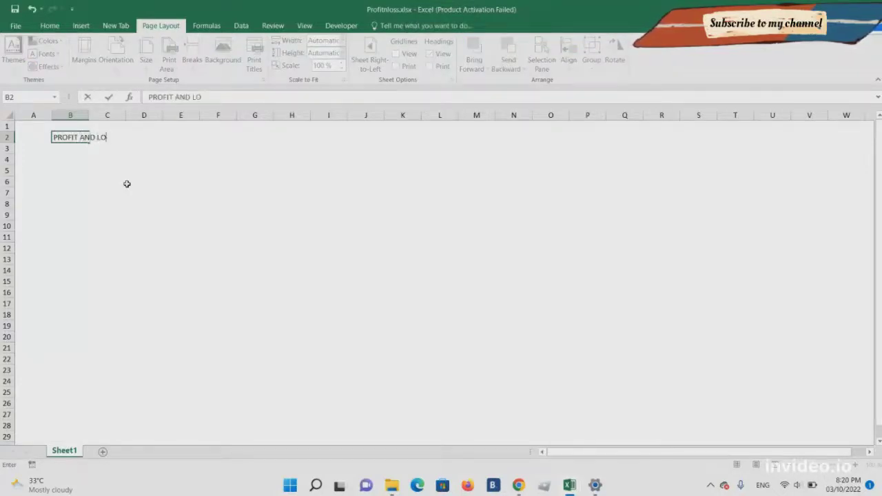
type("SS REEPORT")
key("Return")
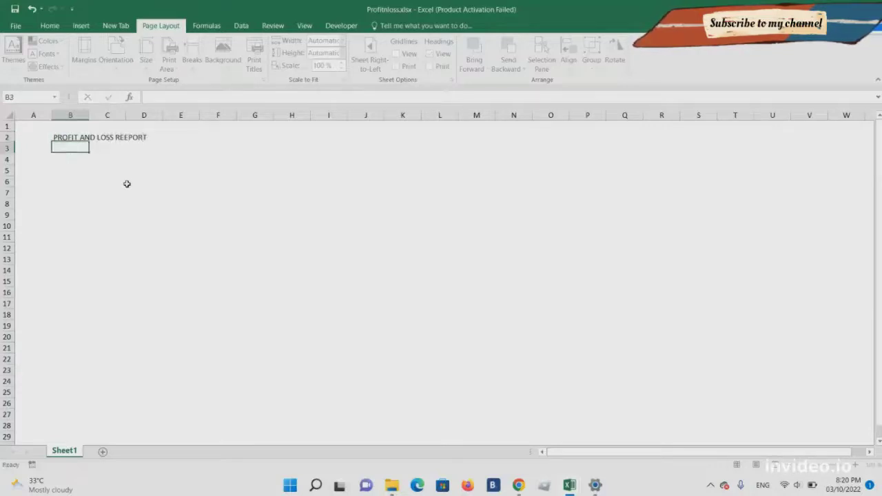
Set the font size of the title in cell B2 to 28.
key("Up")
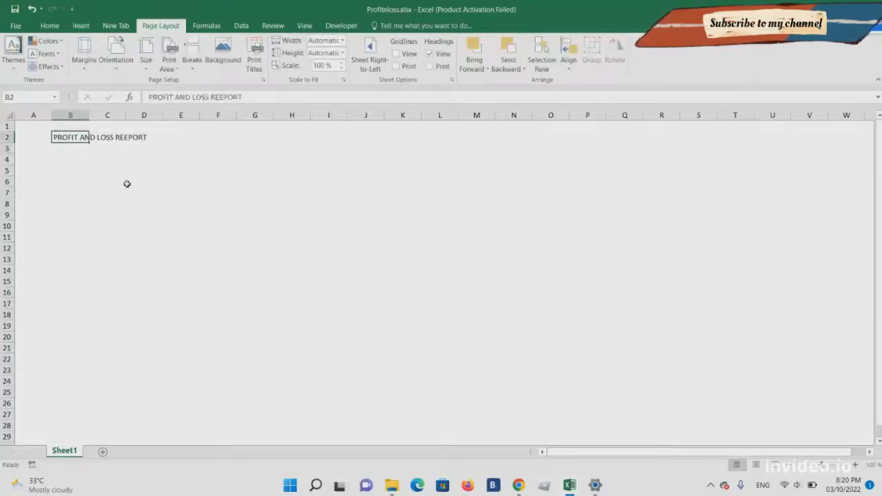
left_click(55, 26)
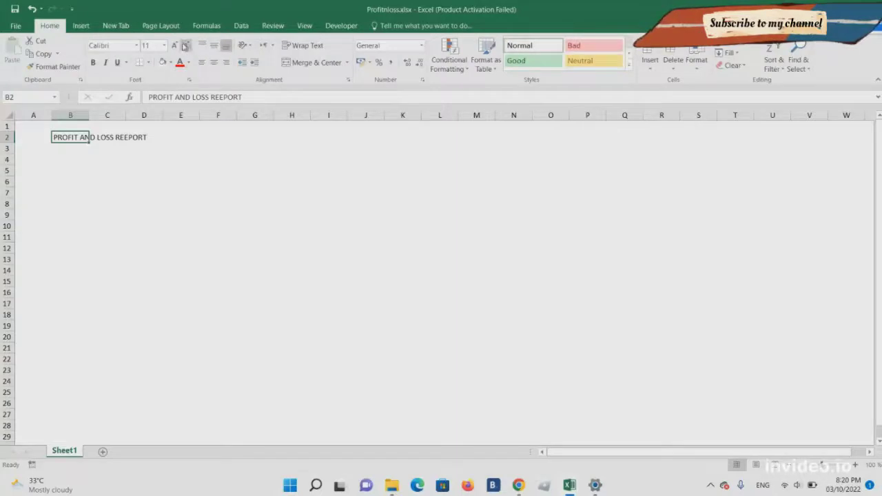
left_click(185, 45)
left_click(185, 46)
left_click(185, 45)
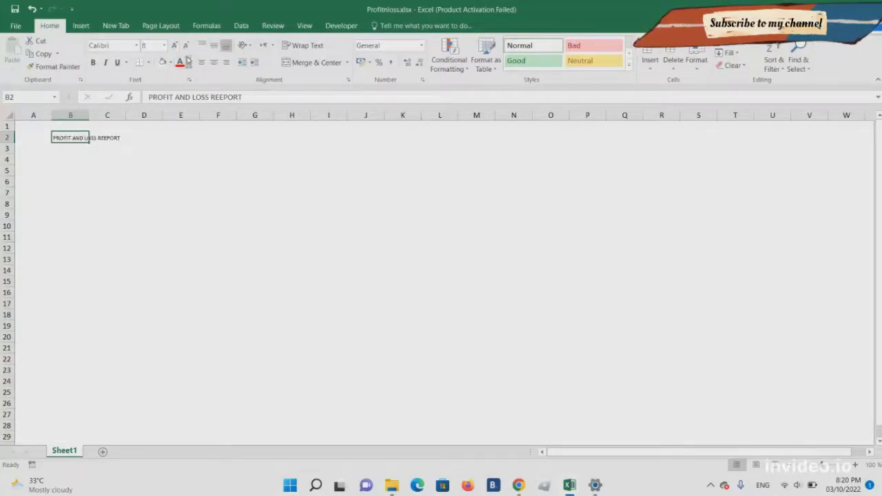
left_click(175, 46)
left_click(176, 47)
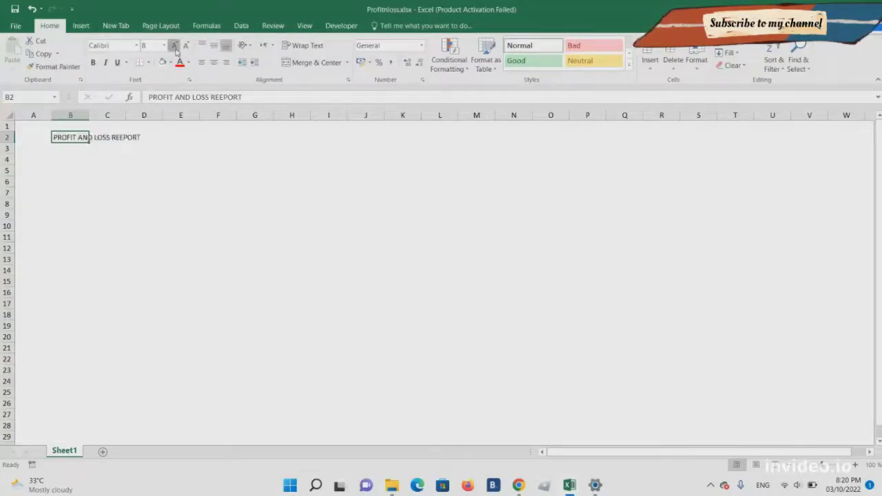
left_click(175, 46)
left_click(176, 46)
left_click(175, 46)
left_click(175, 46)
left_click(175, 46)
left_click(175, 46)
left_click(176, 47)
left_click(175, 46)
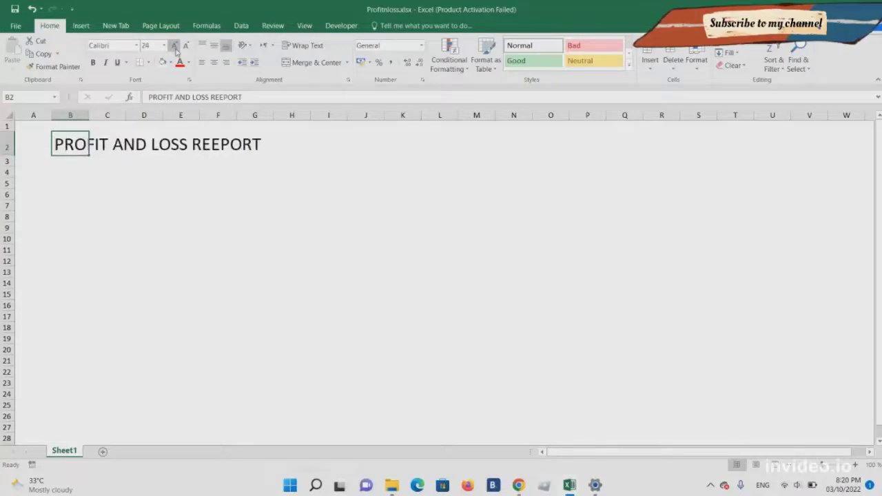
left_click(175, 46)
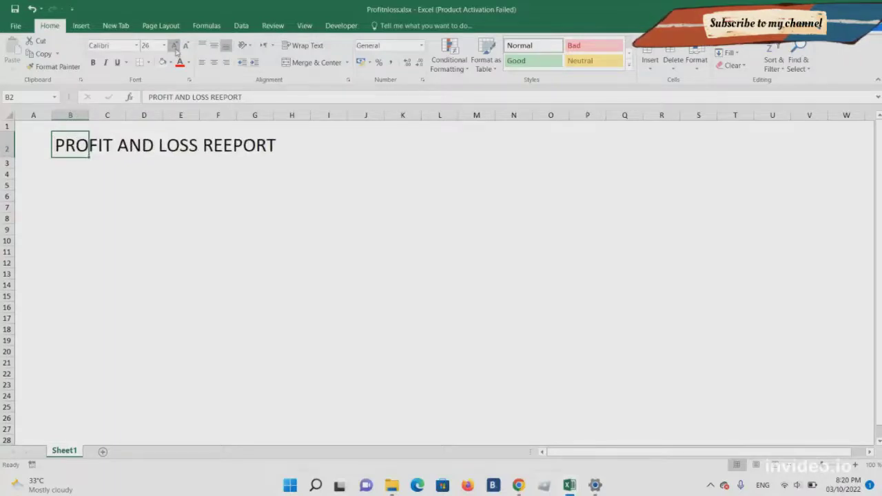
Correct the spelling of the title in cell B2 to "PROFIT AND LOSS REPORT".
left_click(224, 97)
key("BackSpace")
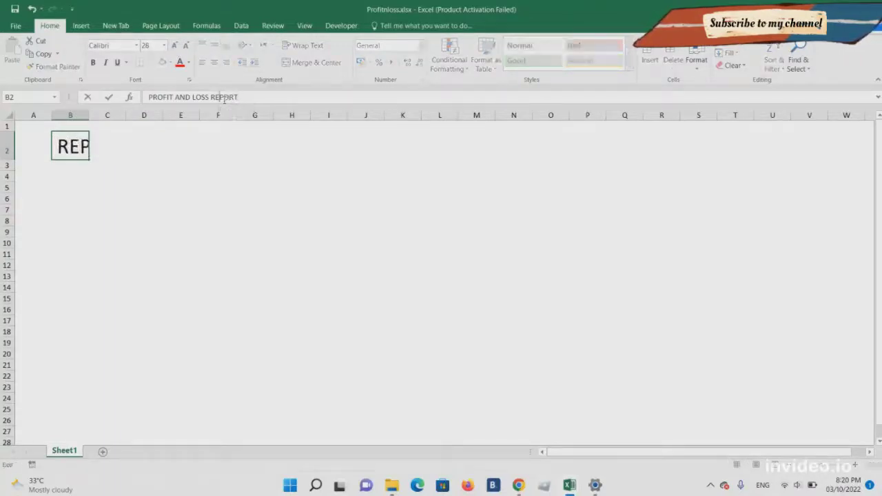
key("Return")
Merge and center the title across cells B2 to L2.
key("Up")
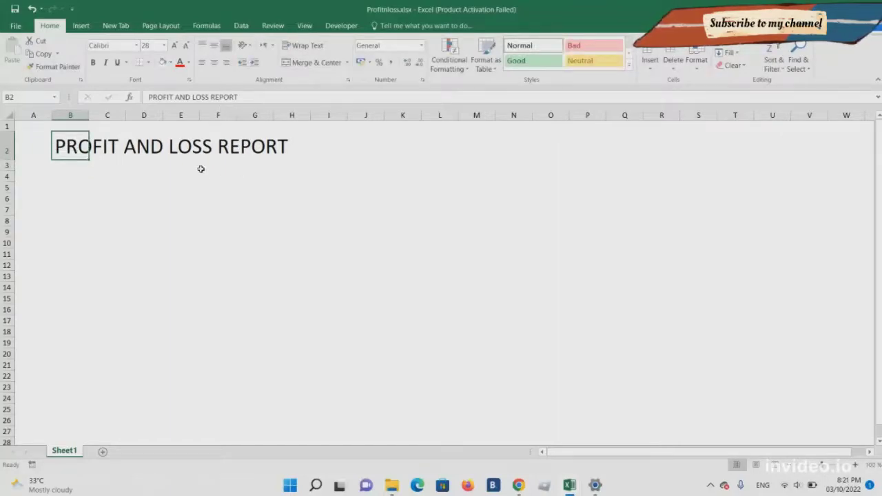
key("shift+Right")
key("shift+Right")
key("shift+Right")
key("shift+Right")
key("shift+Right")
key("shift+Right")
key("shift+Right")
key("shift+Right")
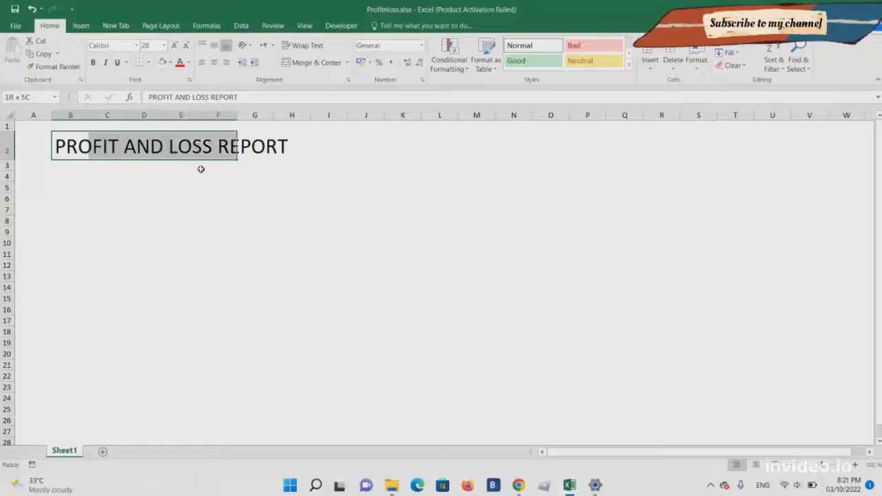
key("shift+Right")
key("shift+Right")
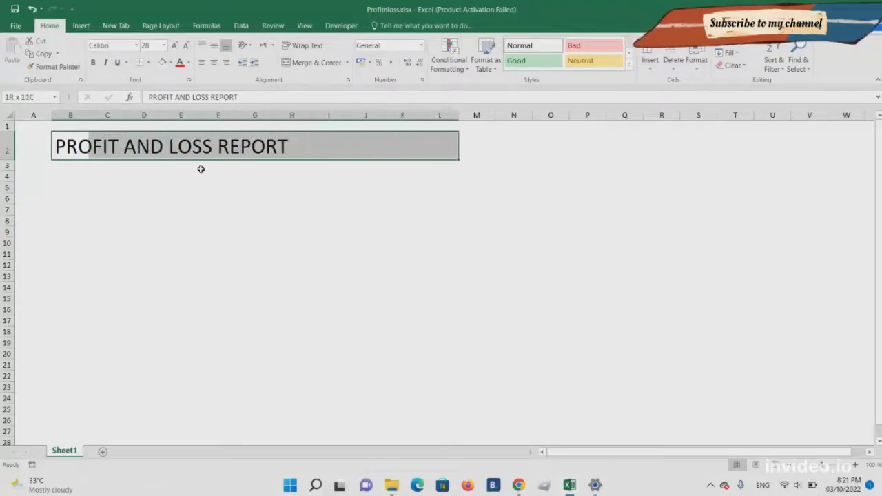
left_click(298, 65)
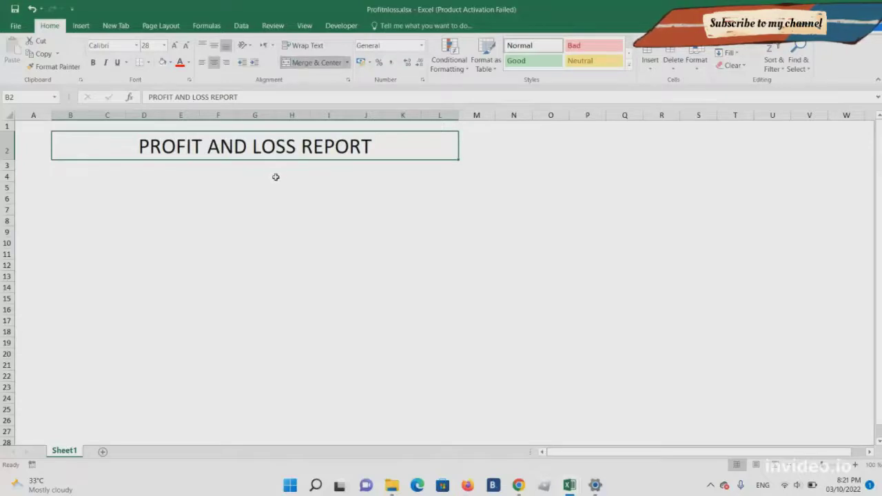
Fill the merged title cell B2:L2 with a horizontal two-color gradient from medium-light blue to a slightly lighter blue.
right_click(155, 151)
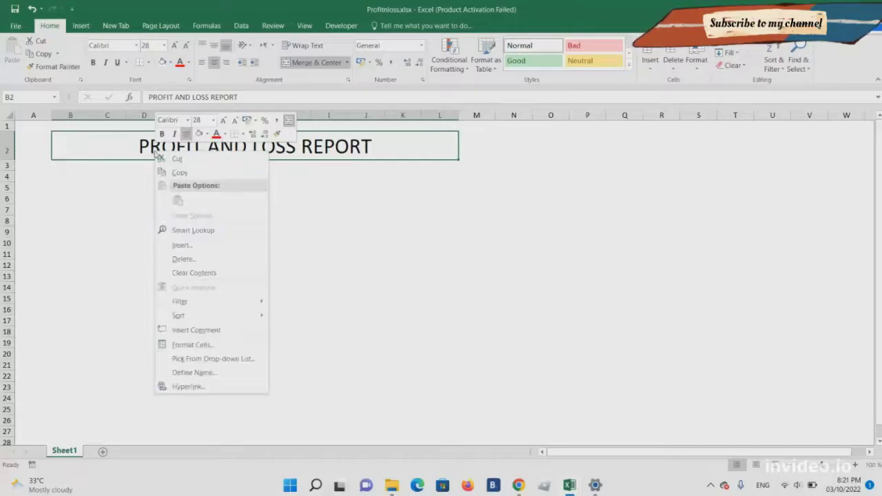
left_click(221, 345)
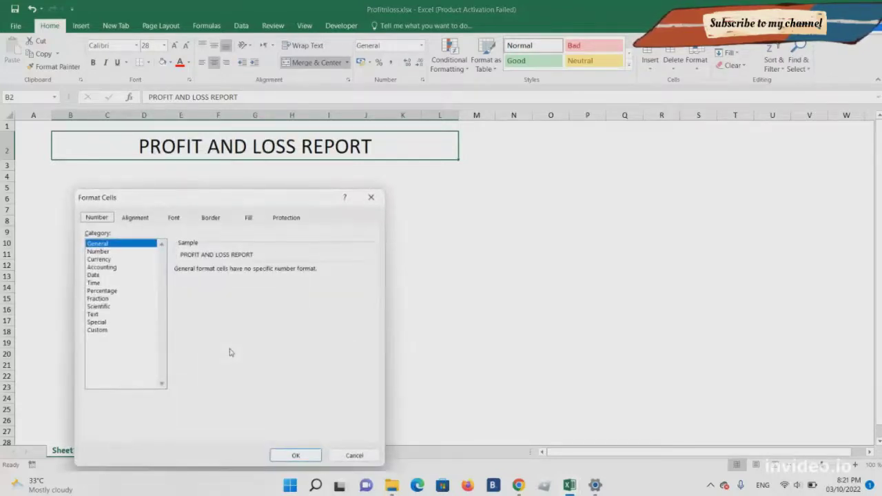
left_click(248, 218)
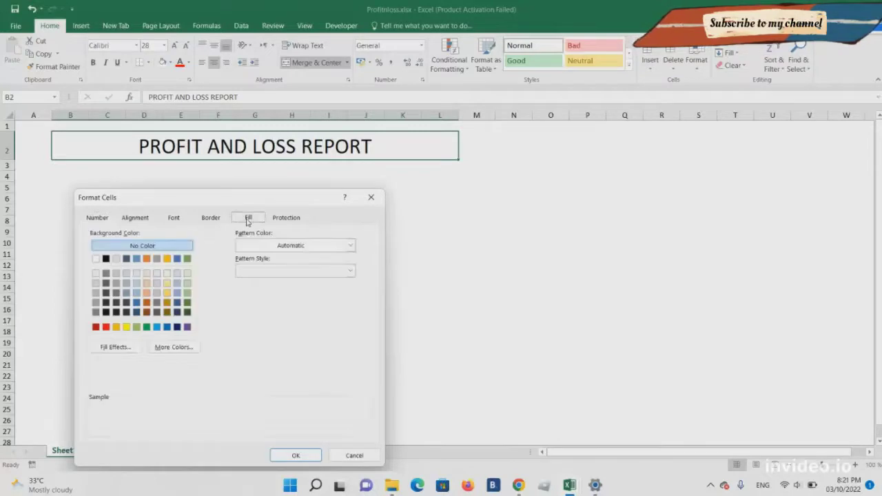
left_click(127, 350)
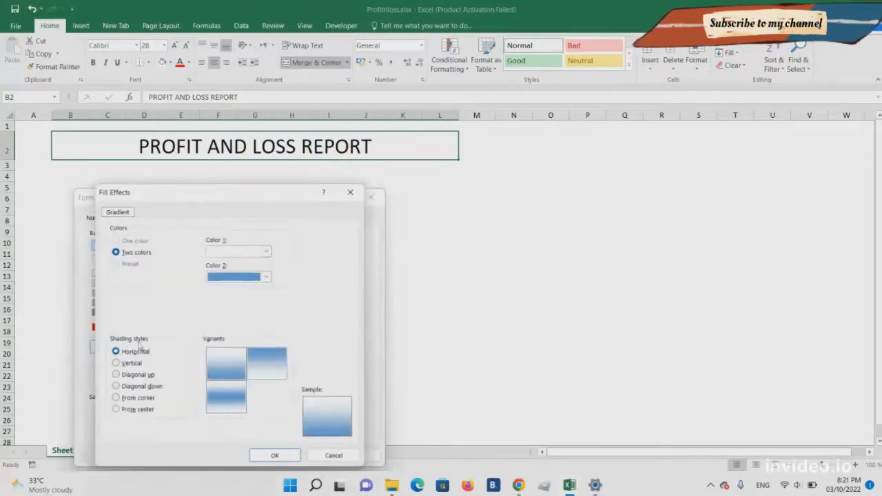
left_click(268, 277)
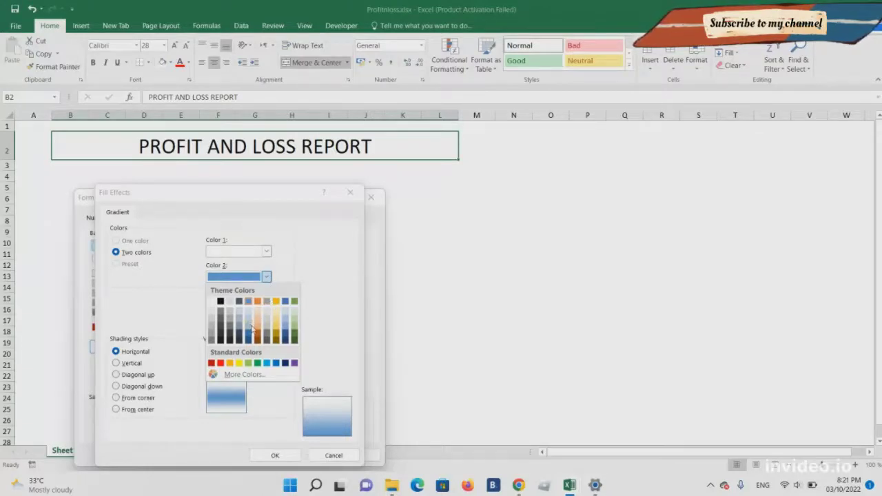
left_click(251, 327)
left_click(267, 252)
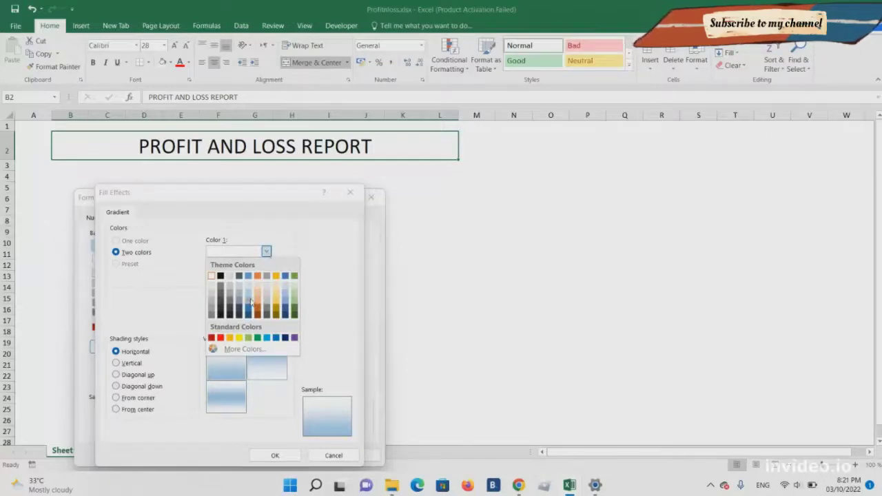
left_click(251, 301)
left_click(267, 278)
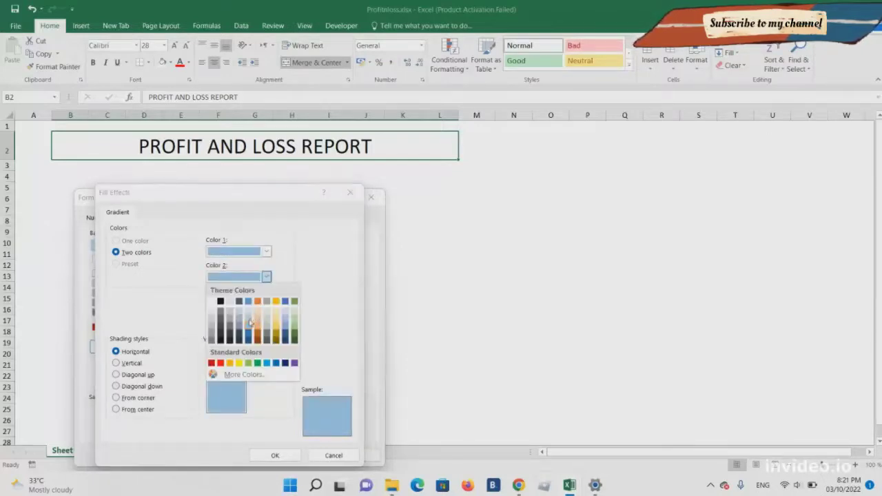
left_click(249, 323)
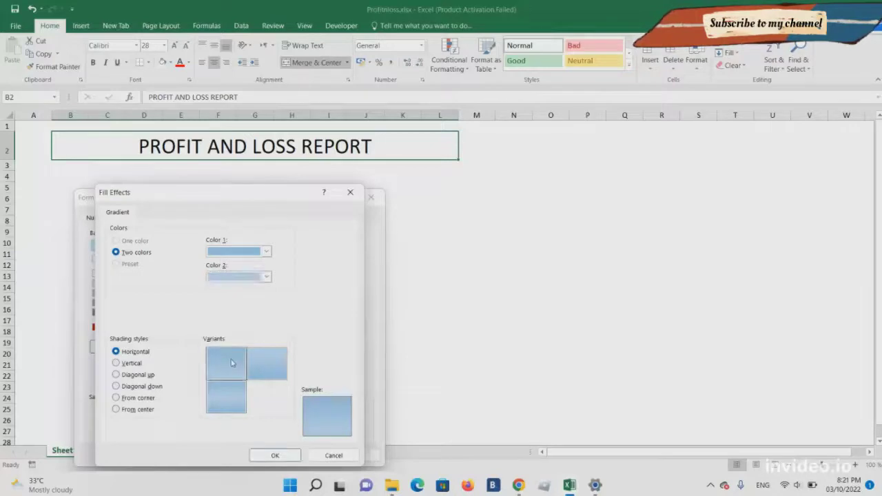
left_click(275, 455)
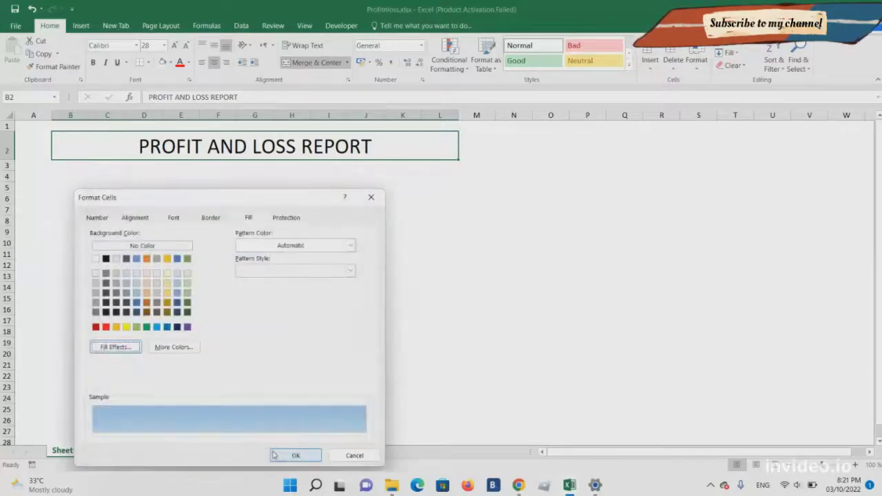
left_click(287, 457)
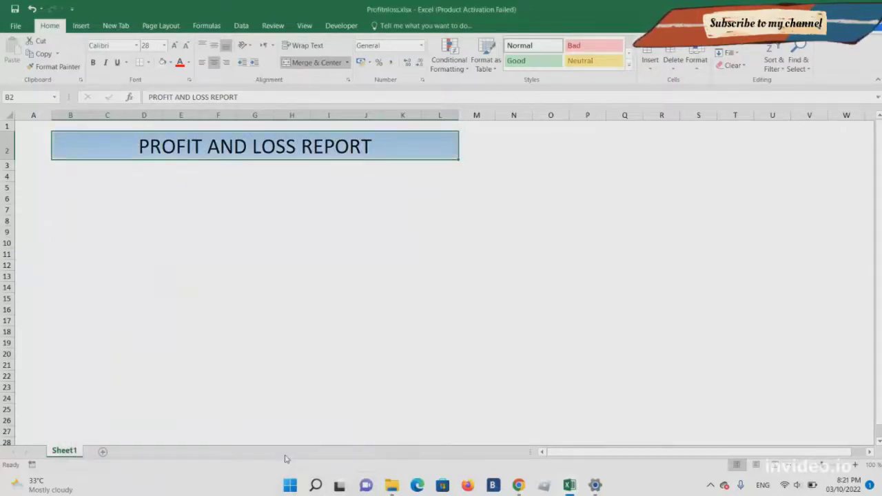
Fill cells B3:L3 below the title with a horizontal two-color gradient from light blue to a paler blue.
key("Down")
key("shift+Right")
key("shift+Right")
key("shift+Right")
key("shift+Right")
key("shift+Right")
key("shift+Right")
key("shift+Right")
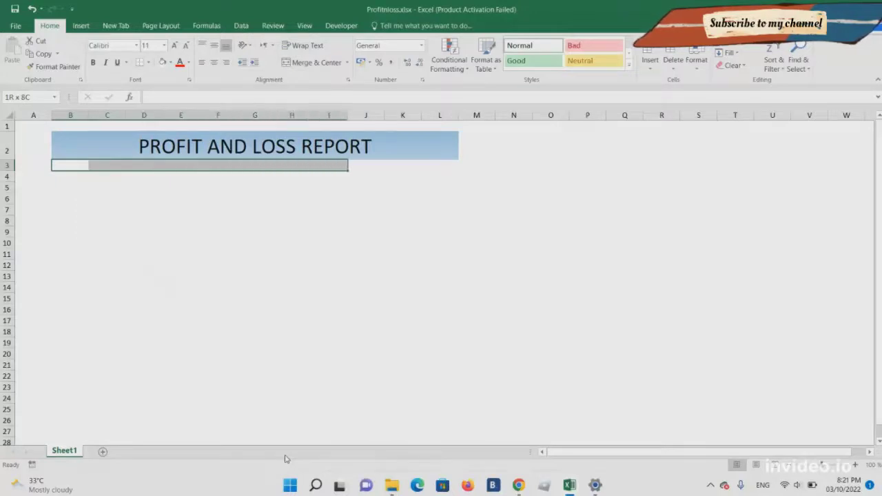
key("shift+Right")
key("shift+Right")
key("shift+Right")
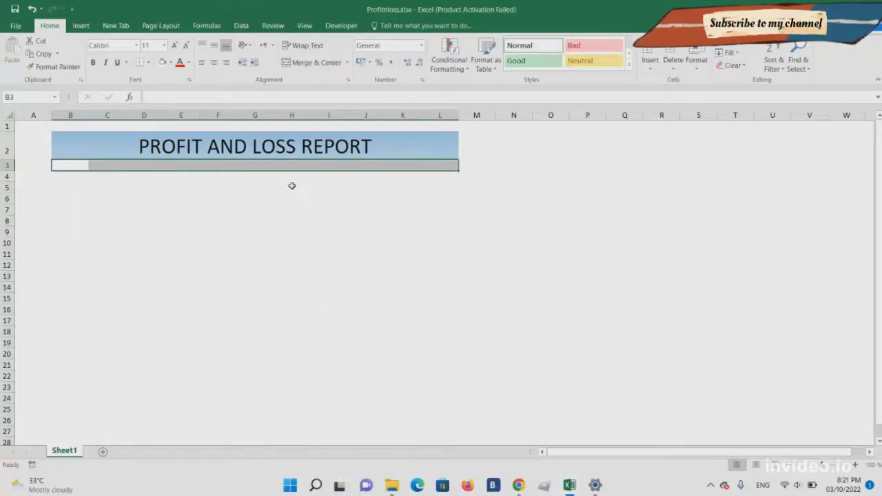
right_click(279, 166)
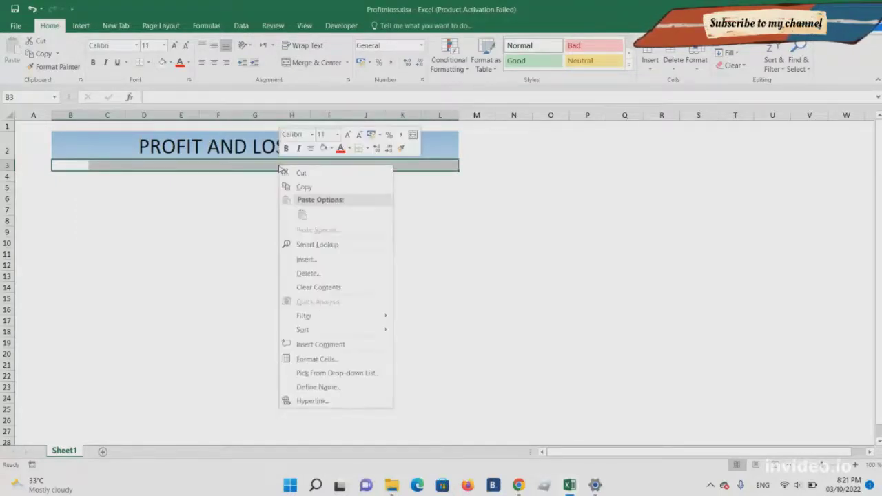
left_click(317, 359)
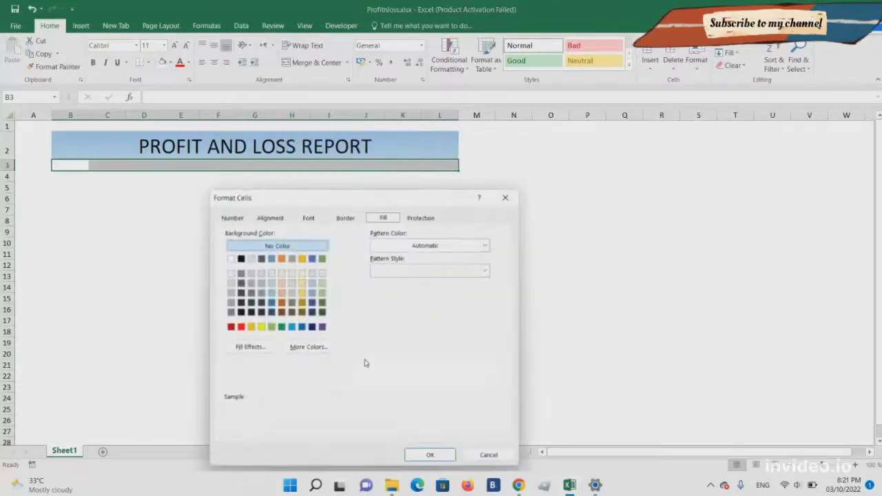
left_click(247, 349)
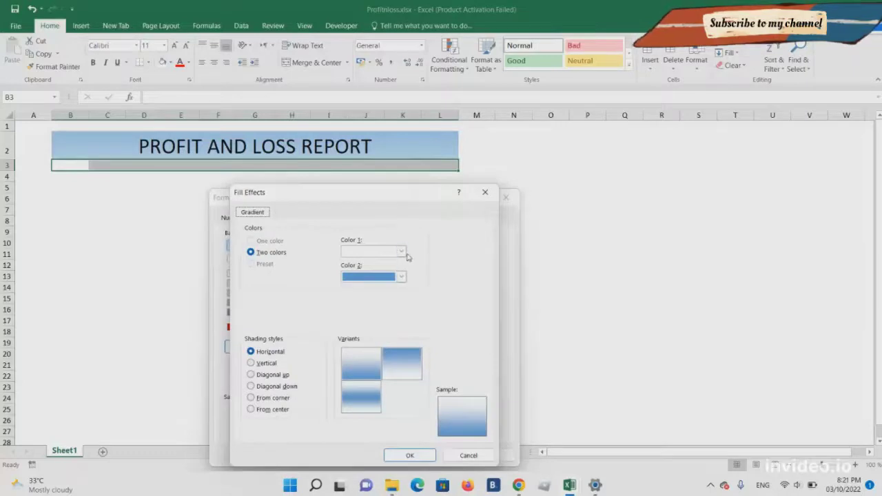
left_click(402, 252)
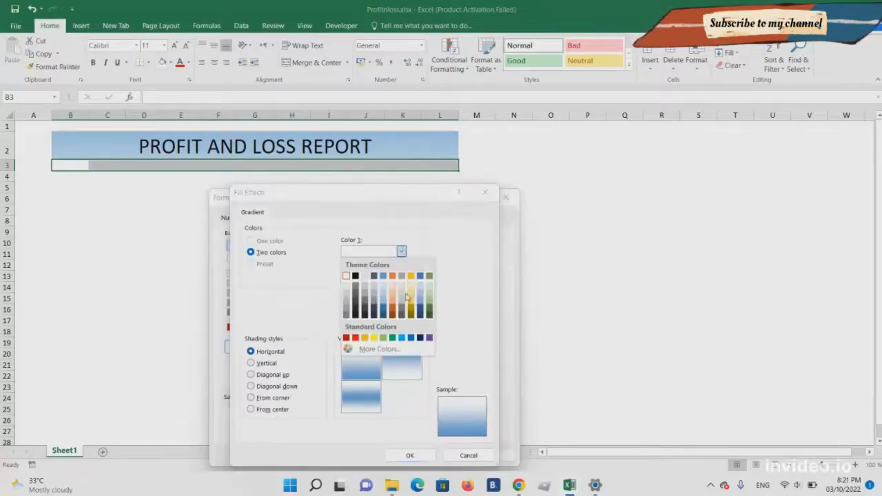
left_click(385, 297)
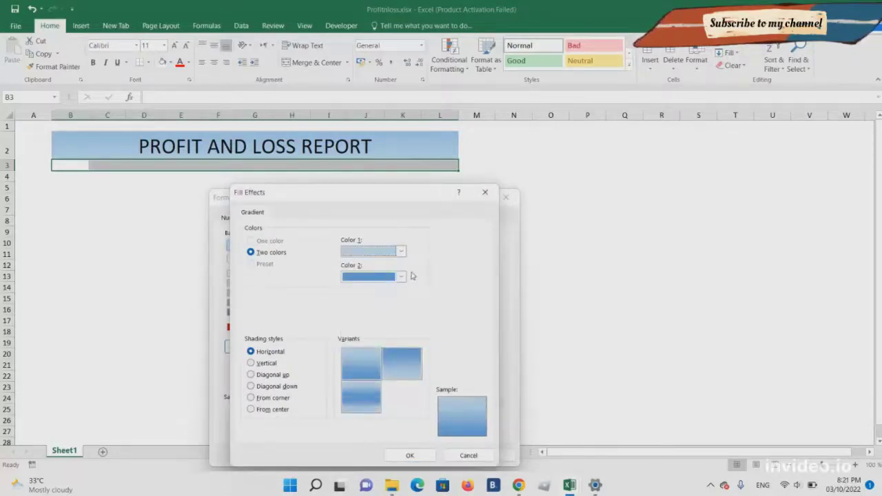
left_click(402, 277)
left_click(385, 315)
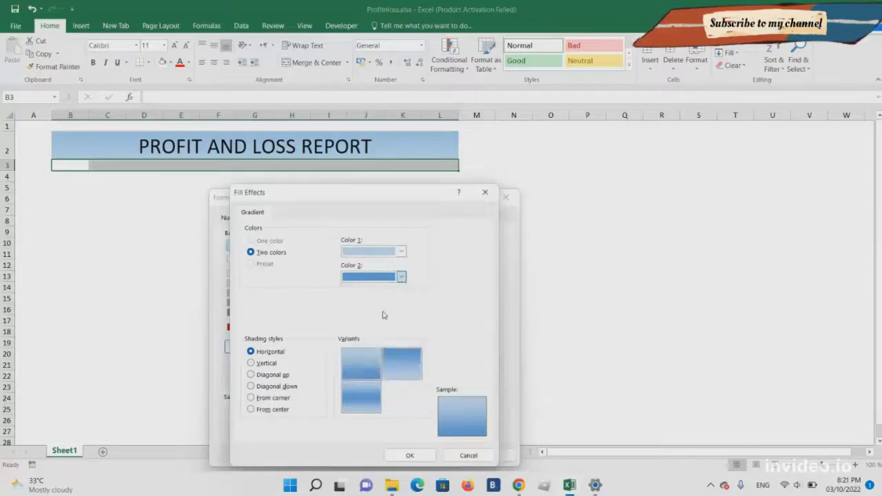
left_click(363, 366)
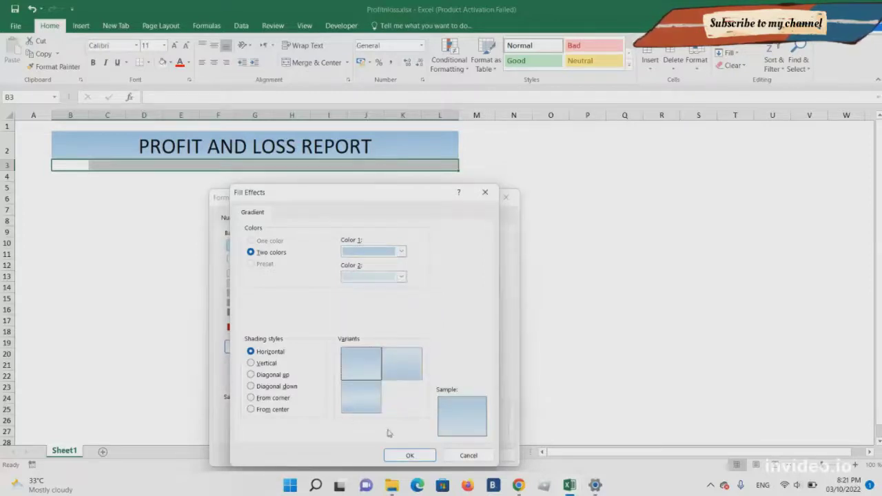
left_click(410, 456)
left_click(418, 456)
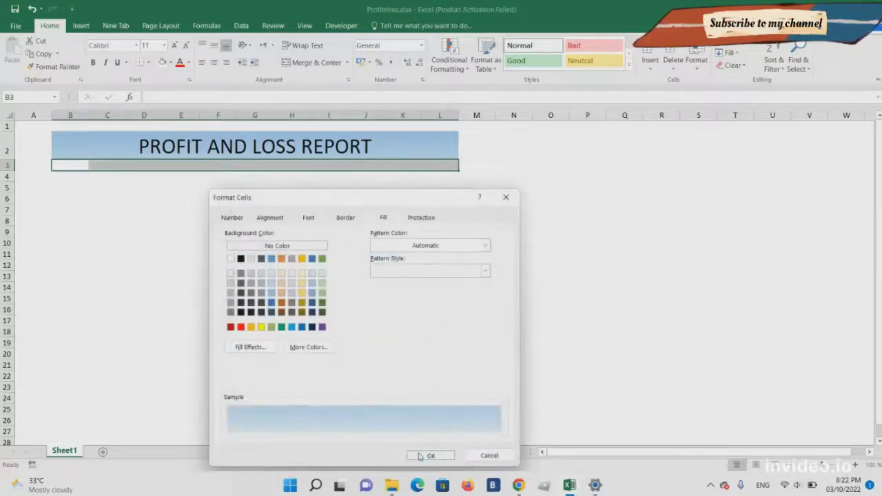
Fill cells B4:L4 with a horizontal two-color gradient from very pale blue to white, fading out the title banner.
key("Down")
key("shift+Right")
key("shift+Right")
key("shift+Right")
key("shift+Right")
key("shift+Right")
key("shift+Right")
key("shift+Right")
key("shift+Right")
key("shift+Right")
key("shift+Right")
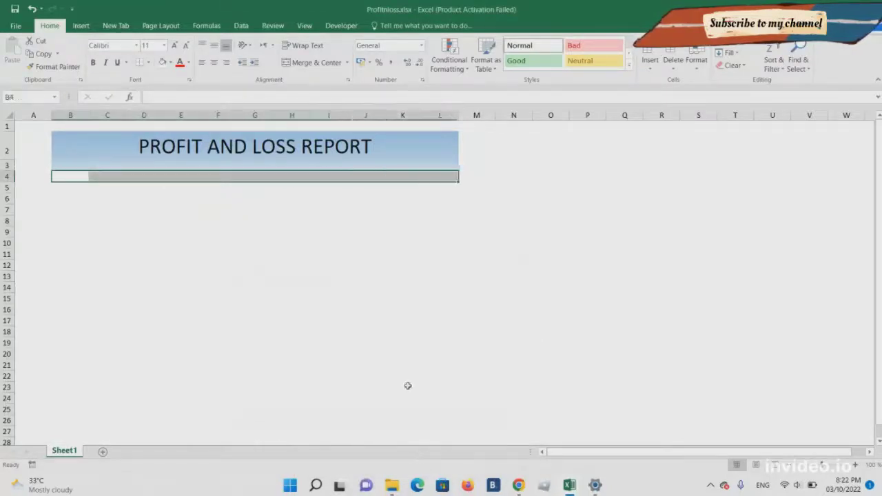
right_click(362, 175)
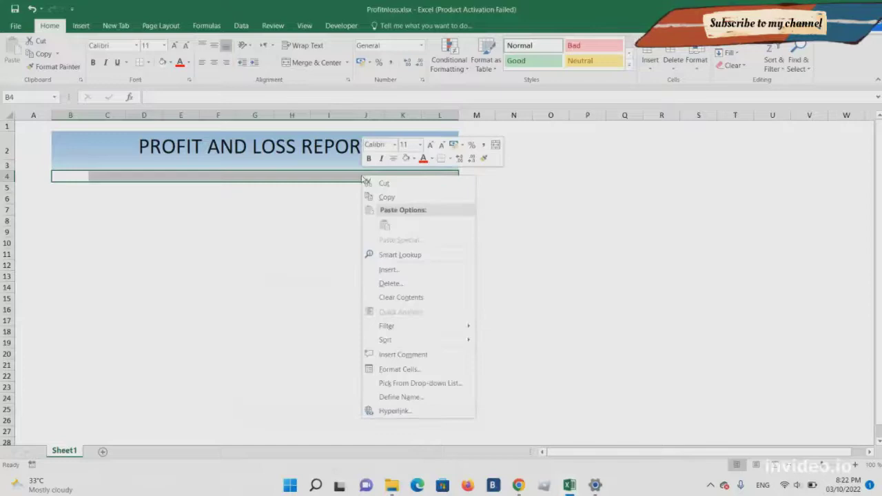
left_click(426, 364)
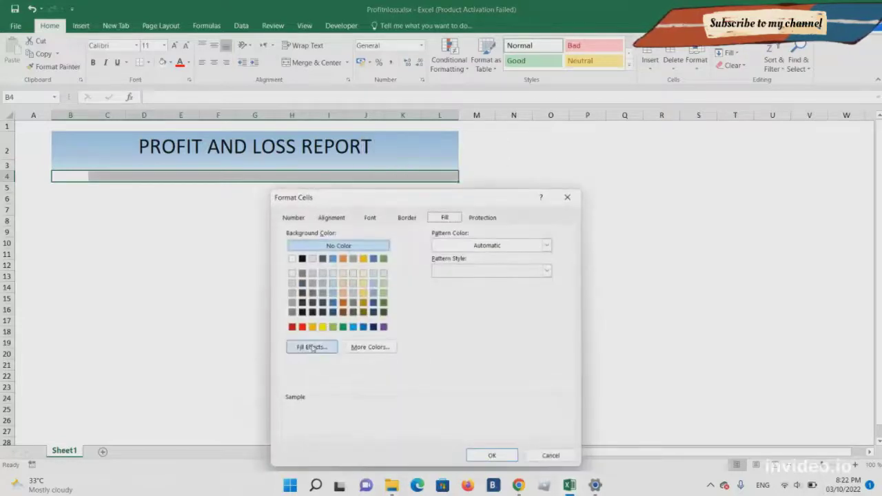
left_click(311, 347)
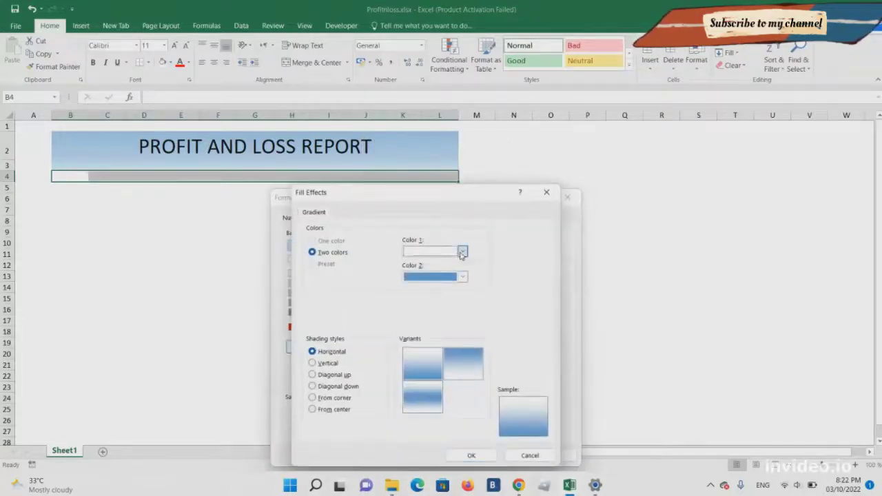
left_click(462, 252)
left_click(446, 288)
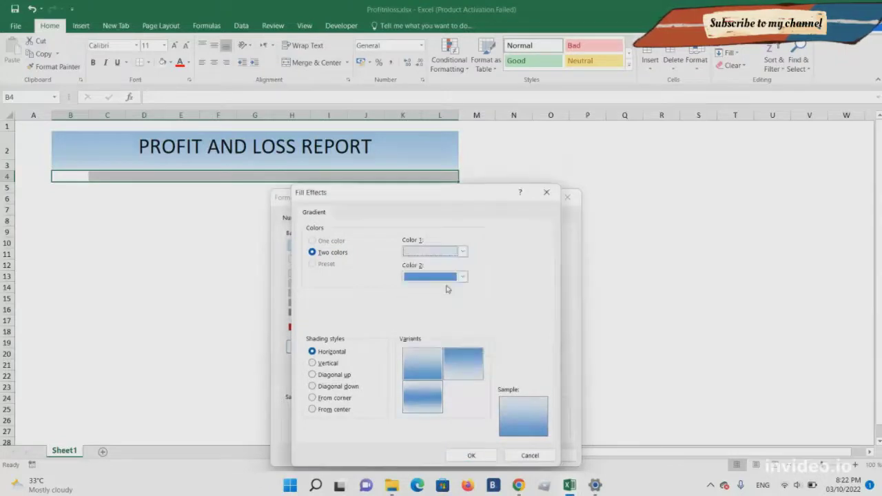
left_click(462, 277)
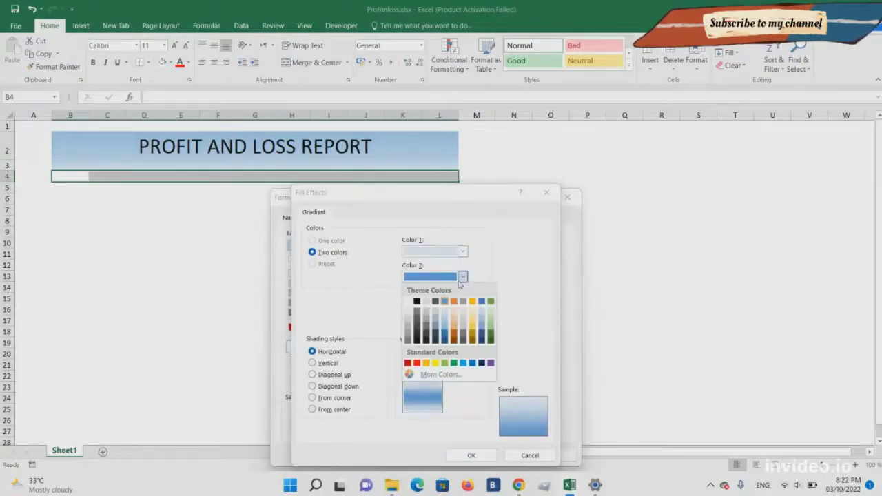
left_click(410, 305)
left_click(416, 371)
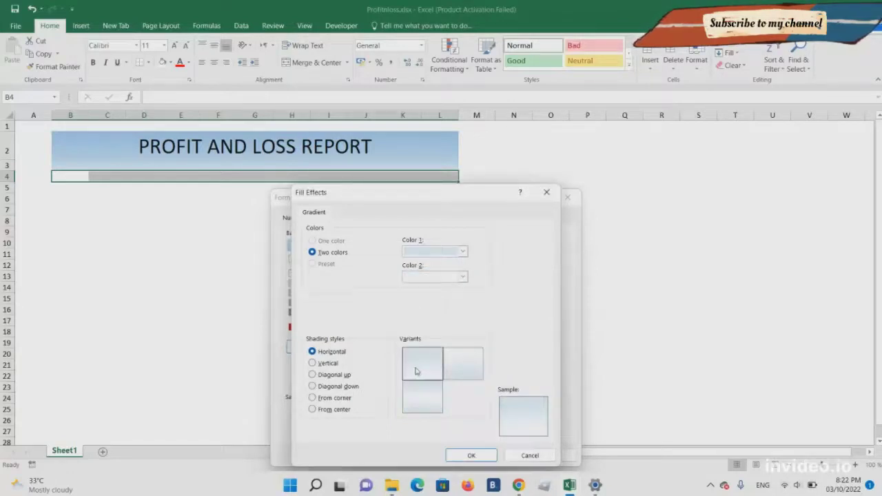
left_click(464, 456)
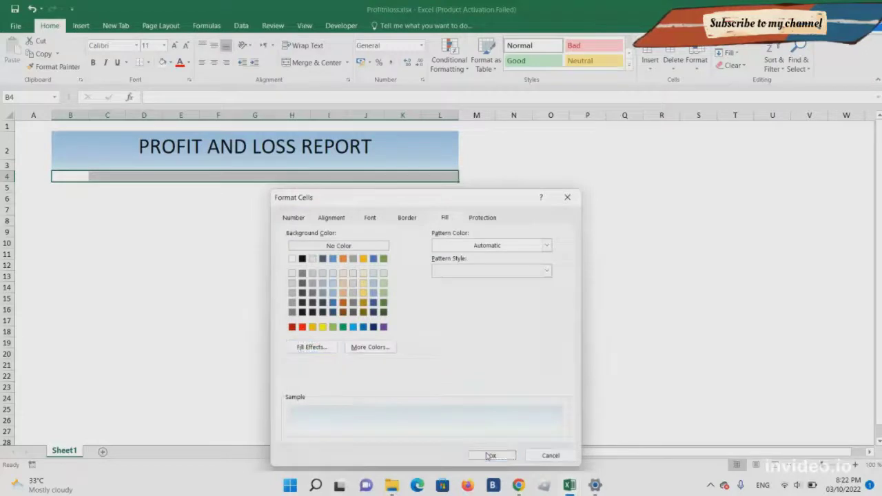
left_click(486, 455)
left_click(136, 236)
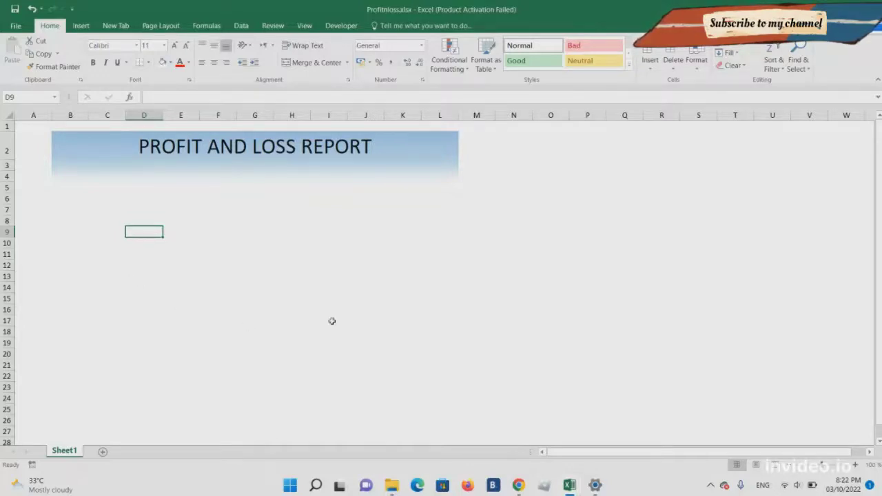
Add a new worksheet after Sheet1 and name it "Data".
left_click(102, 451)
right_click(105, 453)
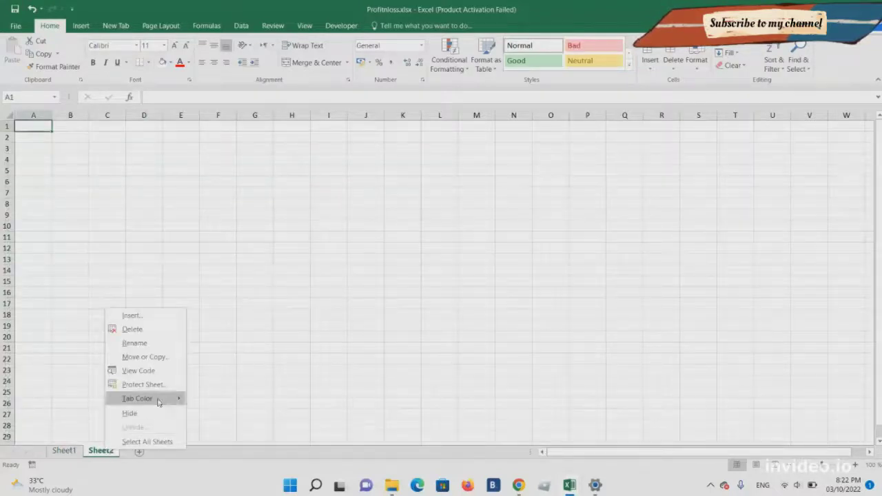
left_click(142, 346)
type("dAT")
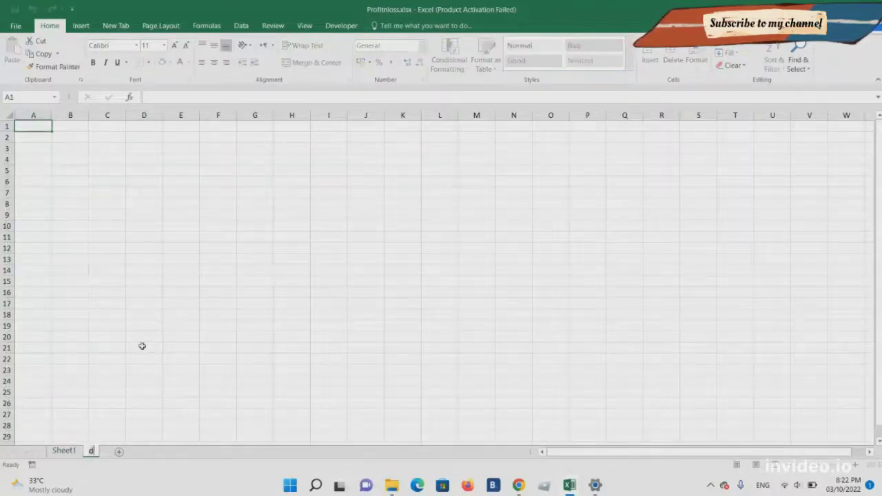
key("BackSpace")
key("BackSpace")
key("BackSpace")
type("D")
key("Caps_Lock")
type("ata")
key("Return")
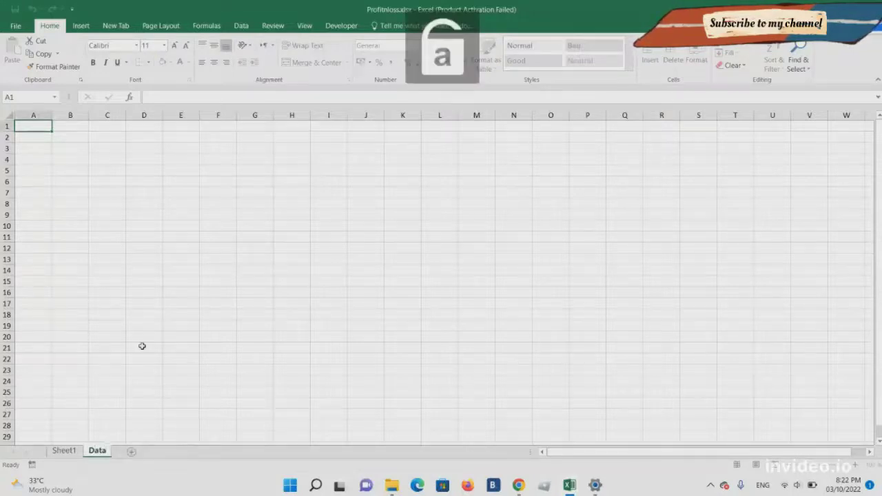
Copy the INCOME & EXPENSES table, B2:I56, from Sheet2 of Data.xlsx and return to the Data sheet of Profitnloss.xlsx.
mouse_move(569, 481)
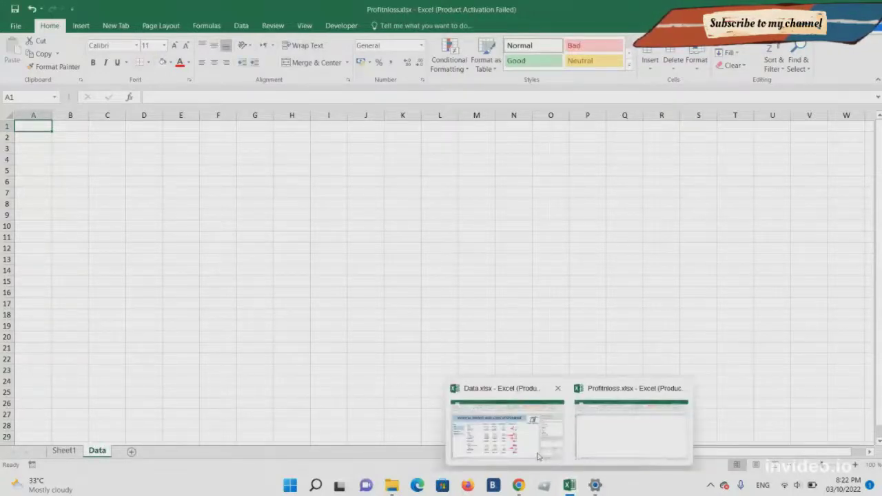
left_click(524, 431)
left_click(66, 452)
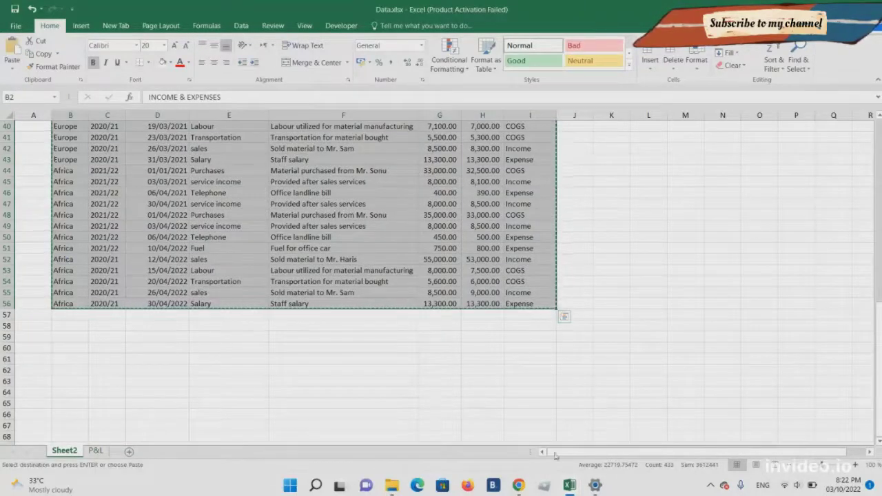
mouse_move(570, 485)
left_click(616, 446)
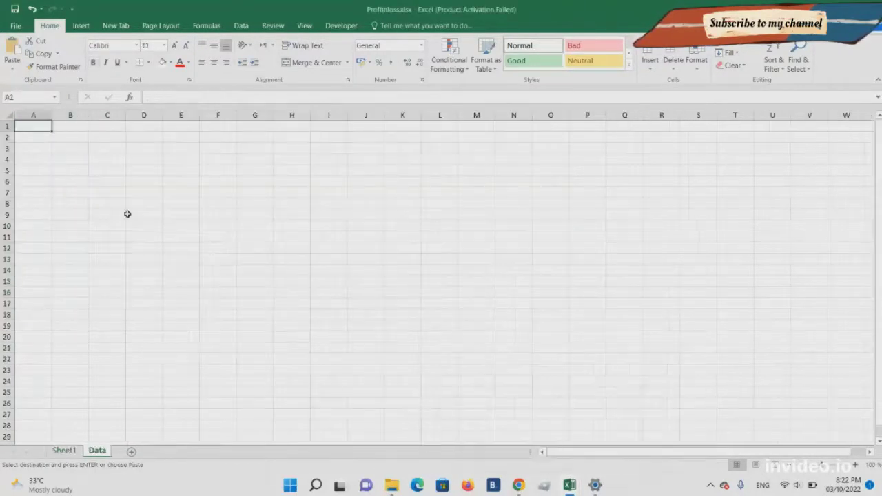
Paste the copied INCOME & EXPENSES table at B2 of the Data sheet and widen column C to fit its Financial Year heading.
left_click(69, 137)
key("ctrl+v")
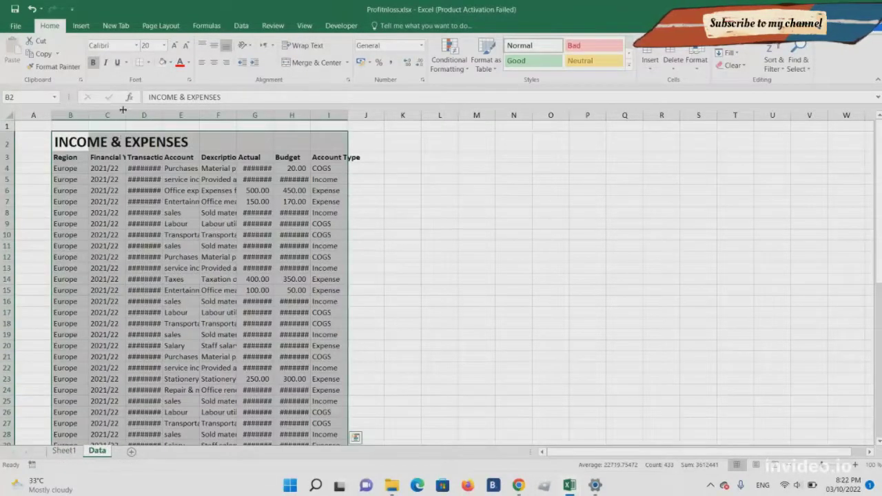
left_click_drag(123, 110, 138, 111)
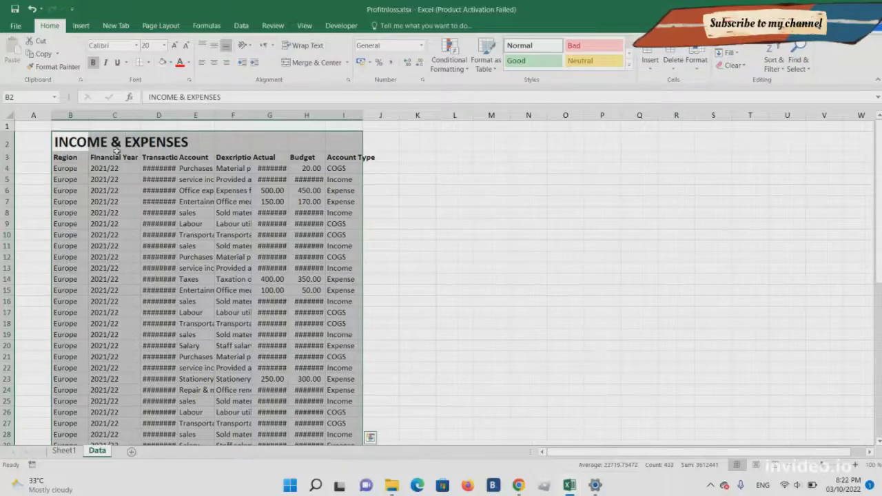
Auto-fit the widths of columns D to I so the transaction dates, accounts, descriptions, amounts and account types show in full.
mouse_move(110, 172)
left_mouse_down()
mouse_move(114, 471)
mouse_move(122, 246)
mouse_move(159, 116)
mouse_move(161, 124)
left_mouse_up()
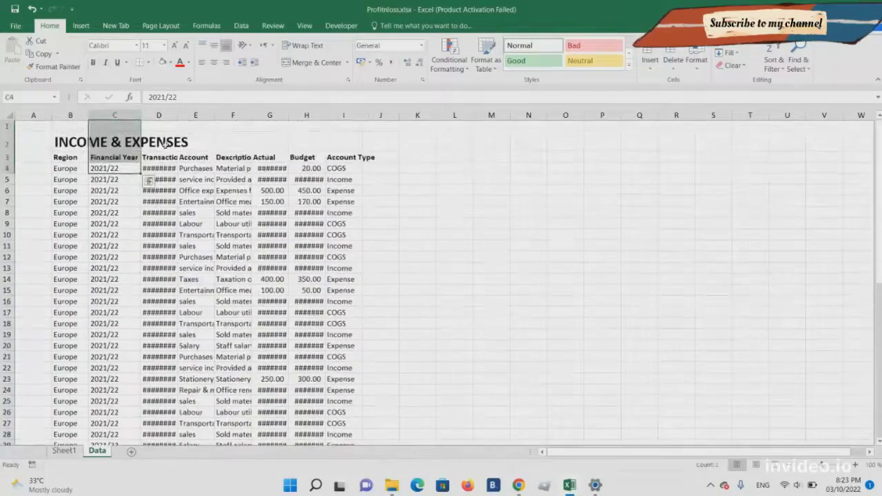
left_click(170, 154)
left_click(177, 123)
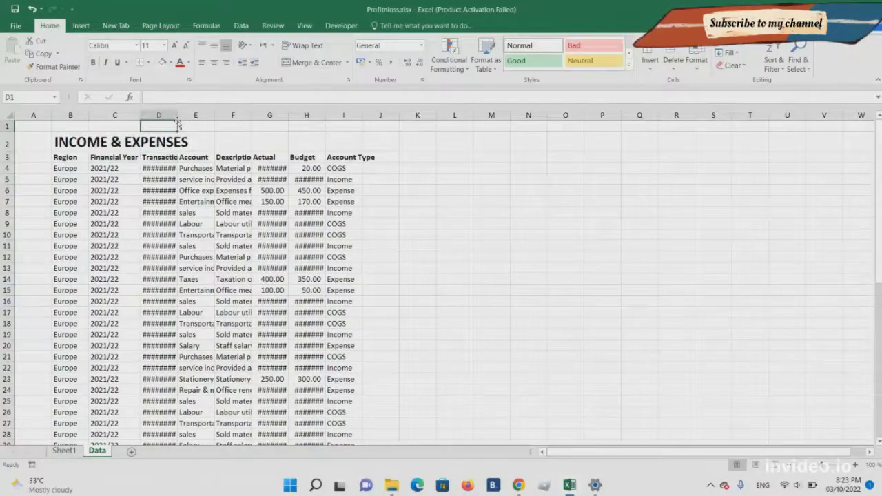
double_click(178, 116)
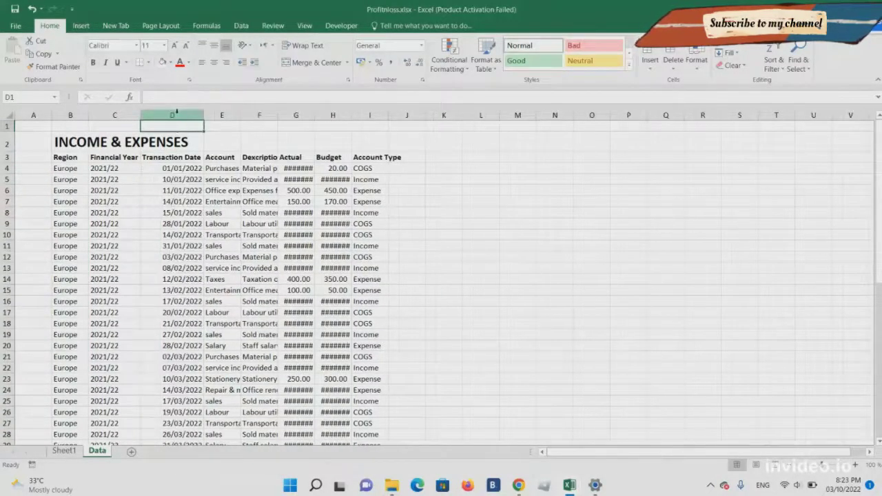
double_click(239, 115)
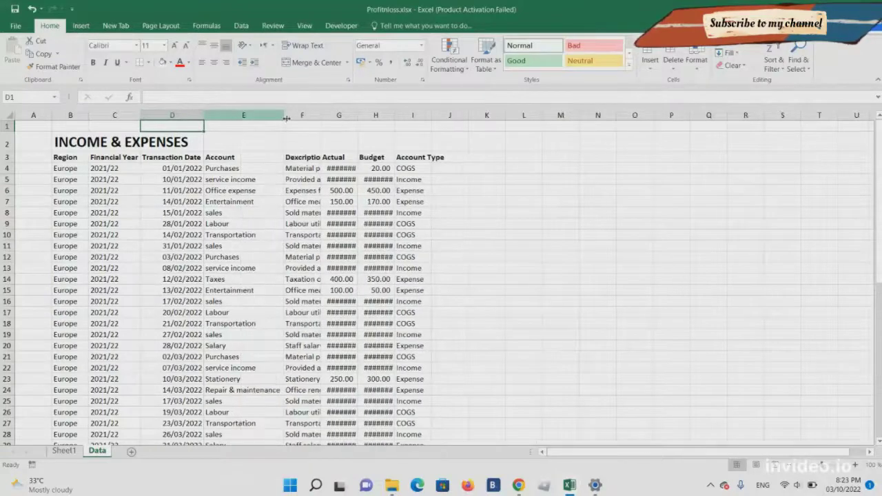
double_click(321, 115)
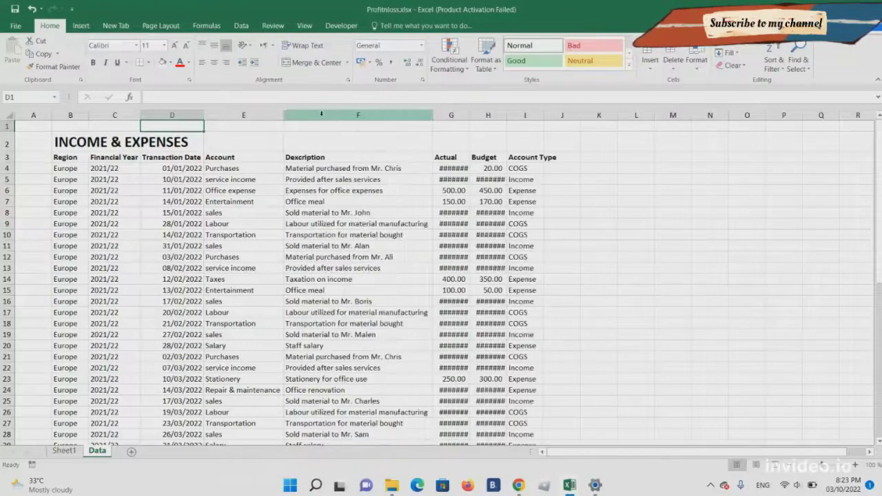
double_click(472, 114)
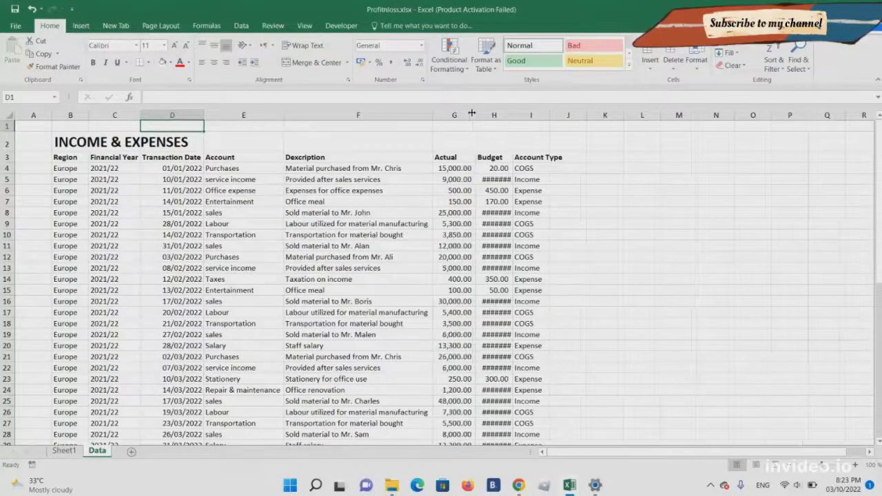
double_click(513, 115)
double_click(555, 115)
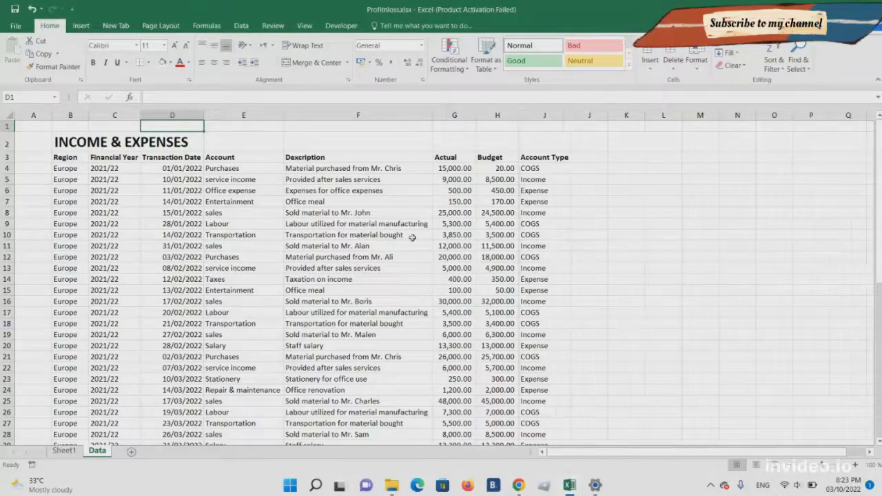
Examine the financial year, account, description, amount and account type columns of the records, and the empty report area below the title on Sheet1.
left_click(341, 303)
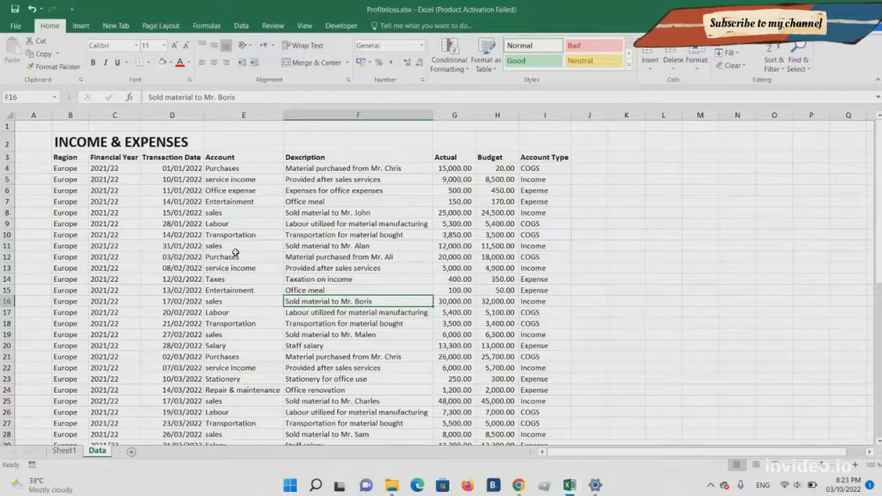
left_click_drag(69, 168, 107, 84)
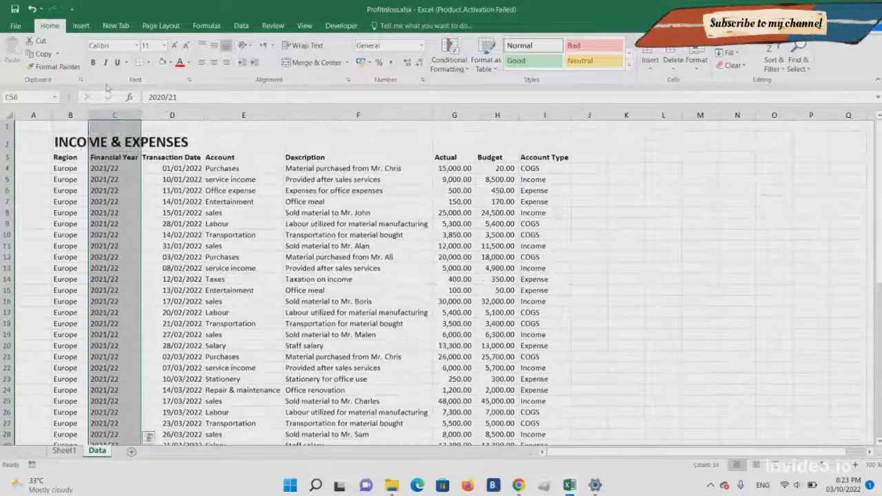
left_click(241, 179)
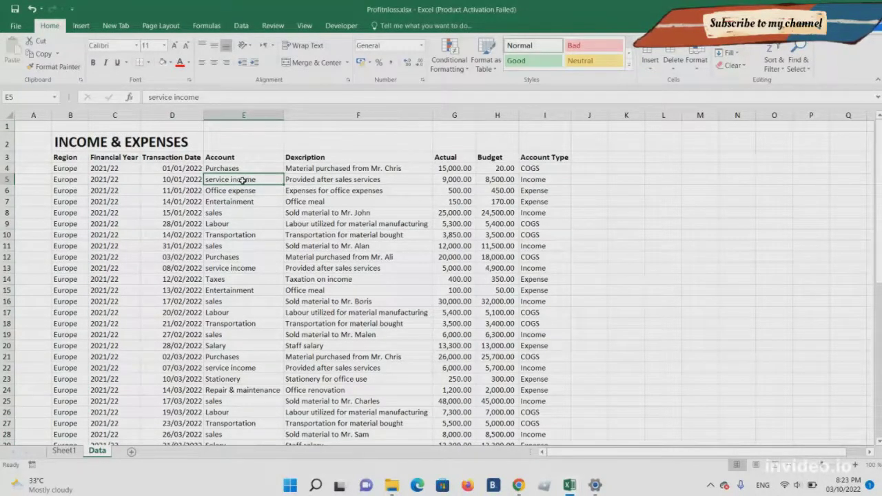
key("Right")
key("Up")
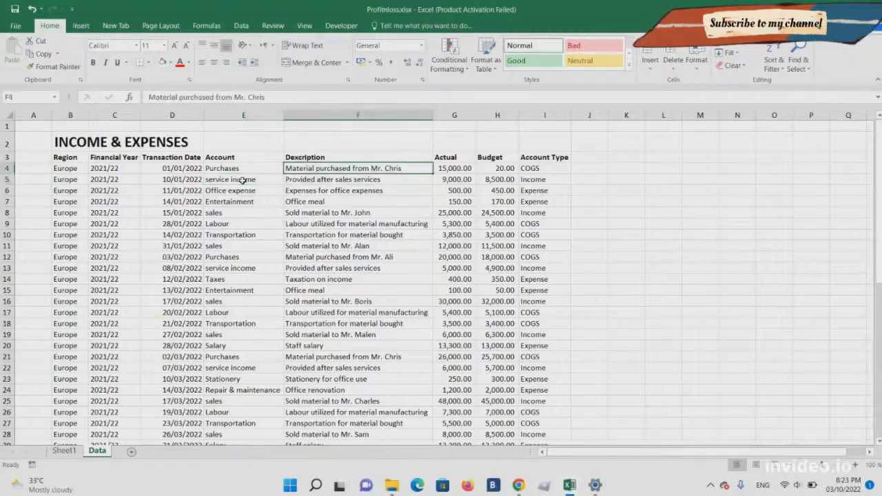
key("Left")
key("Right")
key("Right")
key("Right")
key("Right")
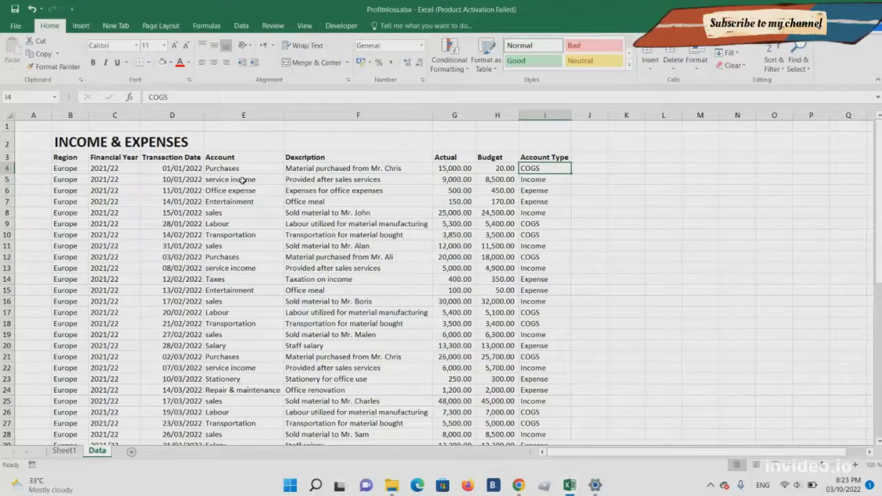
key("Left")
key("Left")
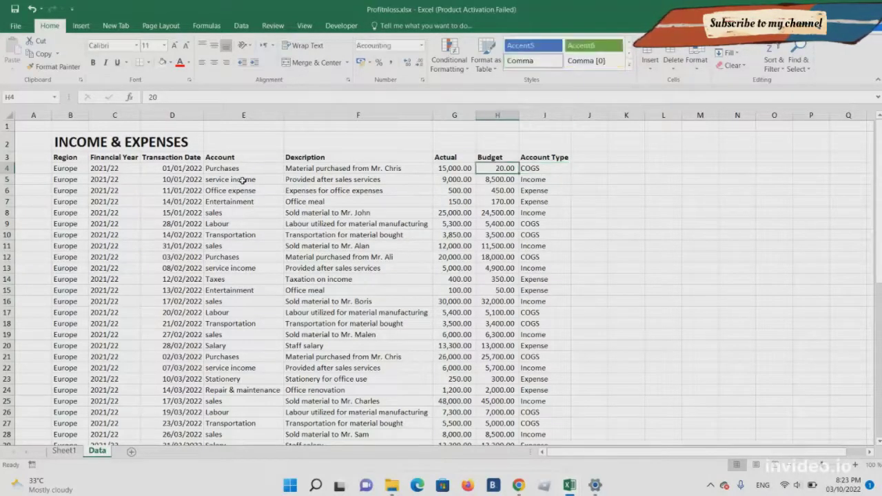
left_click(64, 451)
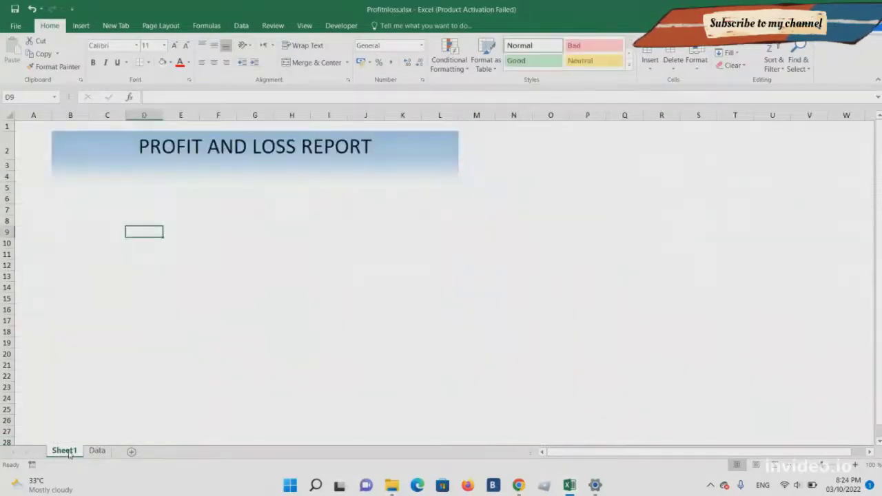
key("Up")
key("Up")
key("Up")
key("Left")
key("Left")
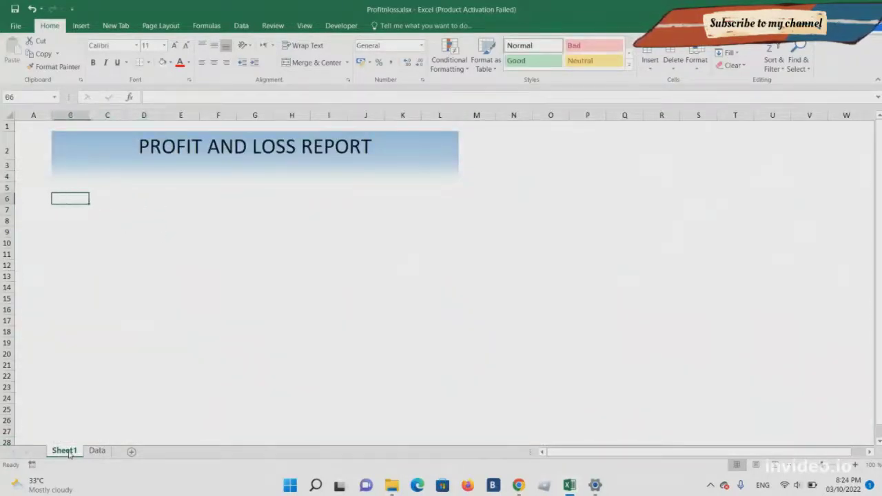
Create a PivotTable from the Data sheet's range B3:I56, placed on the existing Sheet1 at cell B5.
left_click(103, 453)
left_click(185, 300)
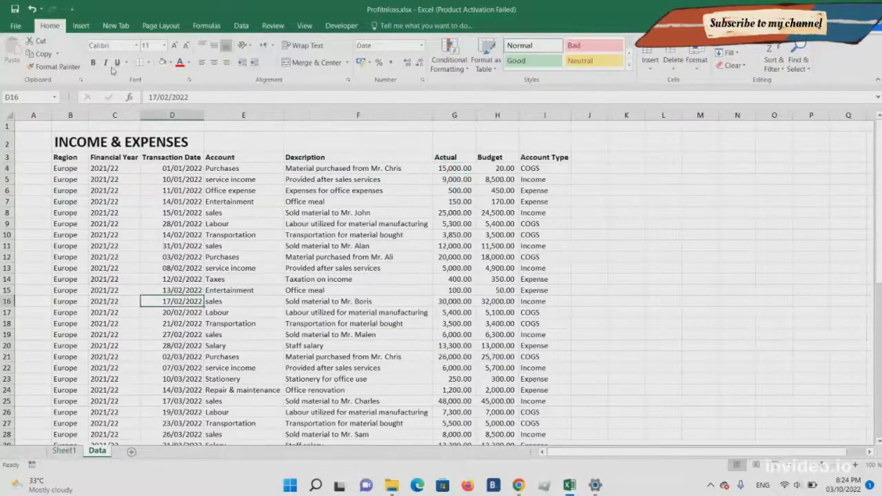
left_click(81, 26)
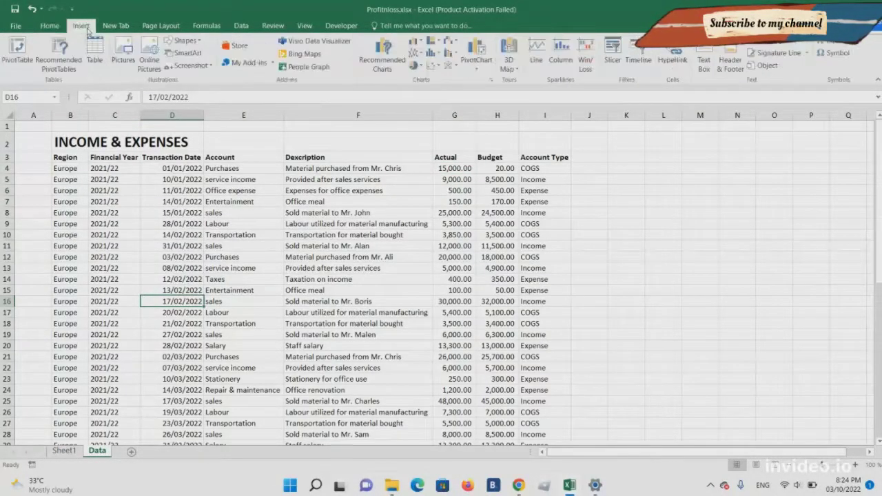
left_click(19, 54)
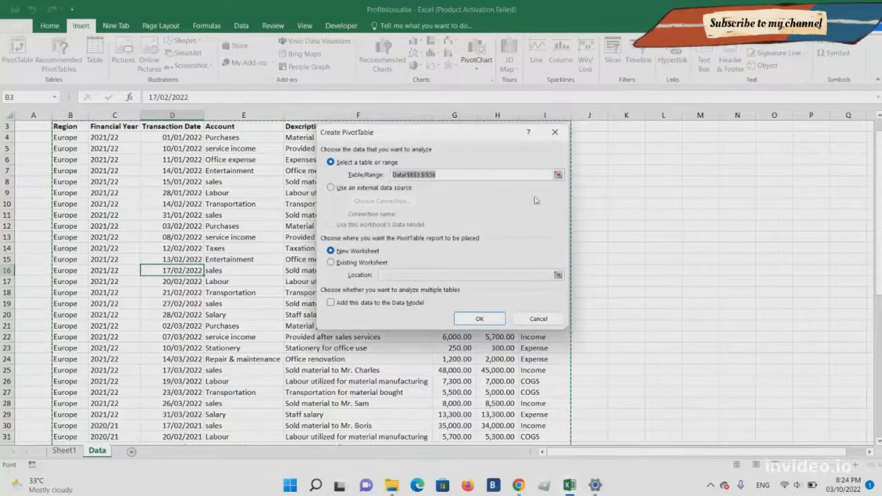
mouse_move(878, 194)
left_mouse_down()
mouse_move(879, 186)
mouse_move(866, 376)
mouse_move(875, 181)
left_mouse_up()
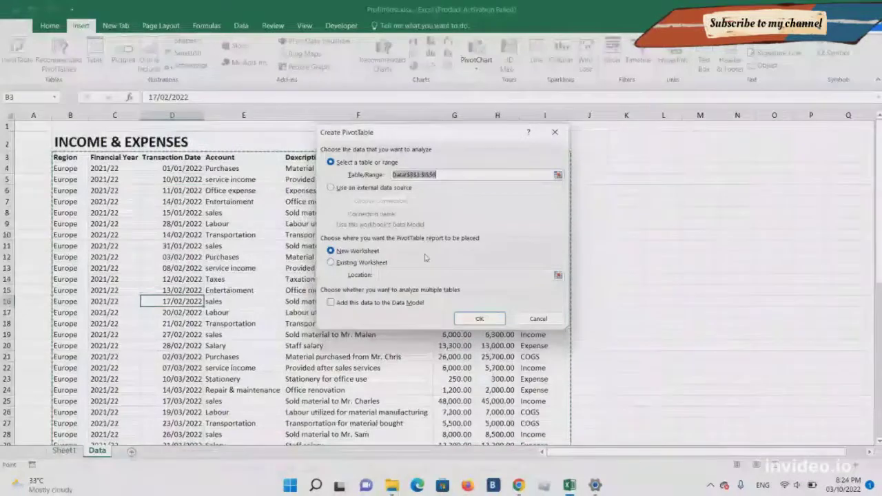
left_click(343, 265)
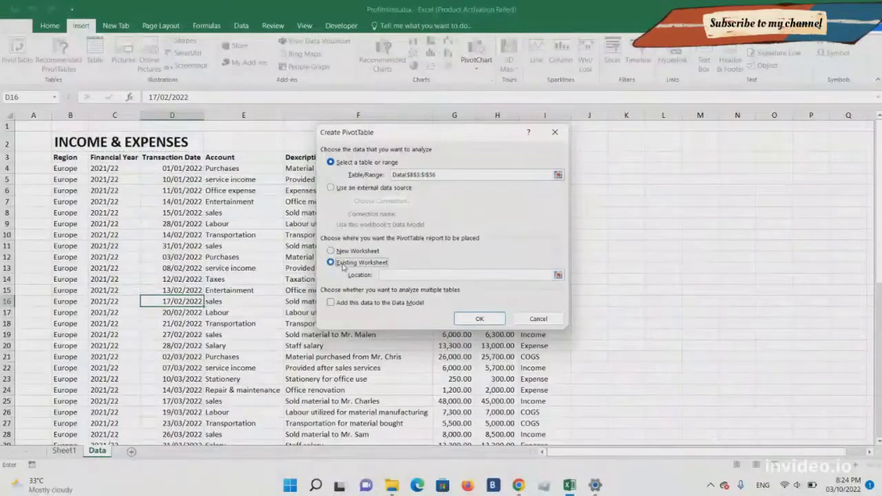
left_click(558, 275)
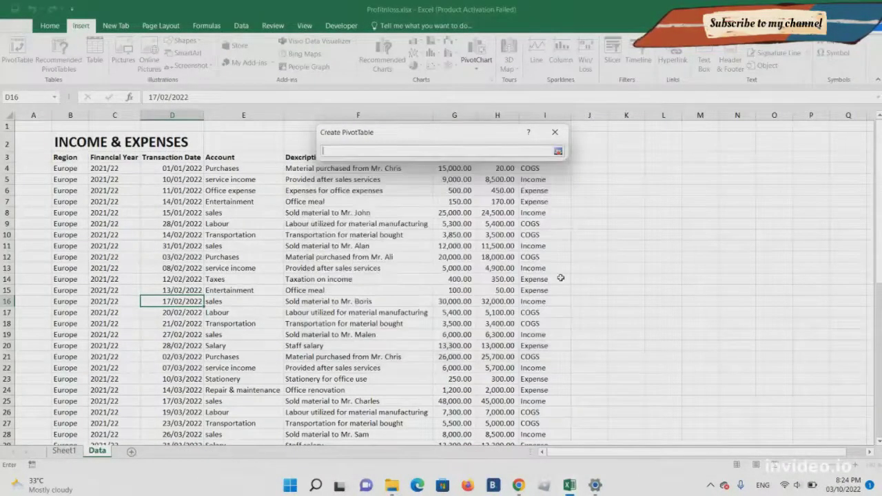
left_click(73, 455)
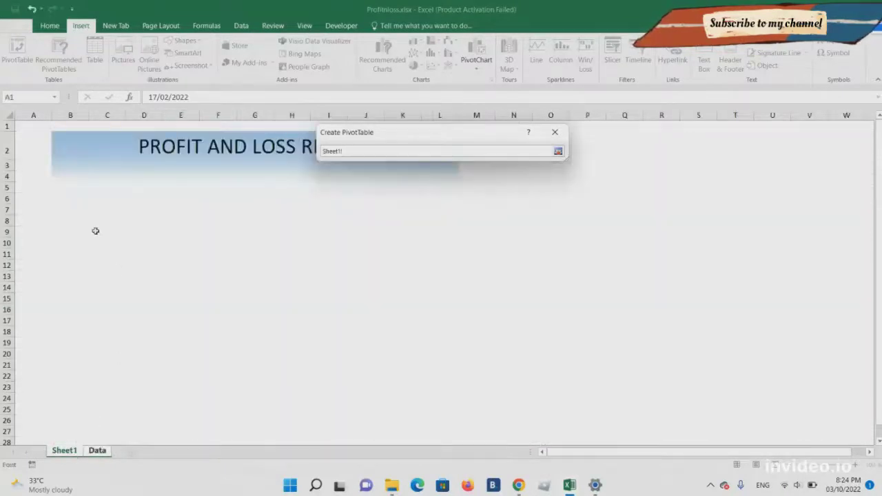
left_click(73, 190)
key("Return")
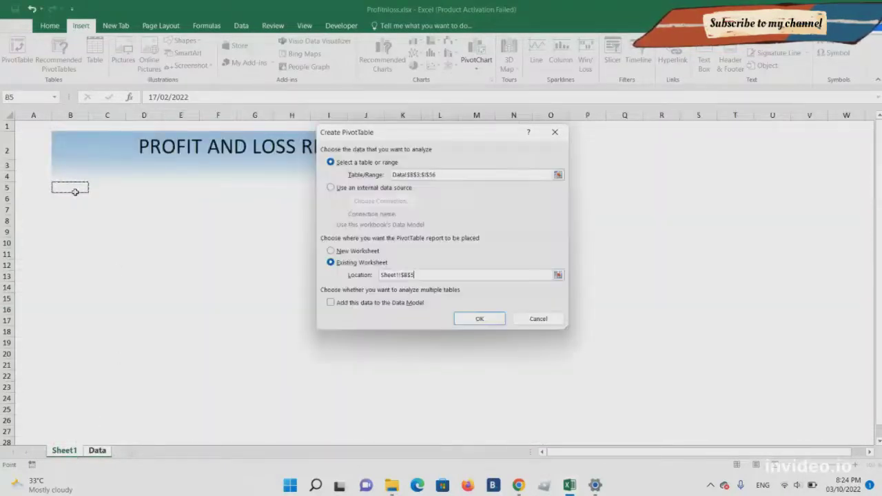
left_click(486, 322)
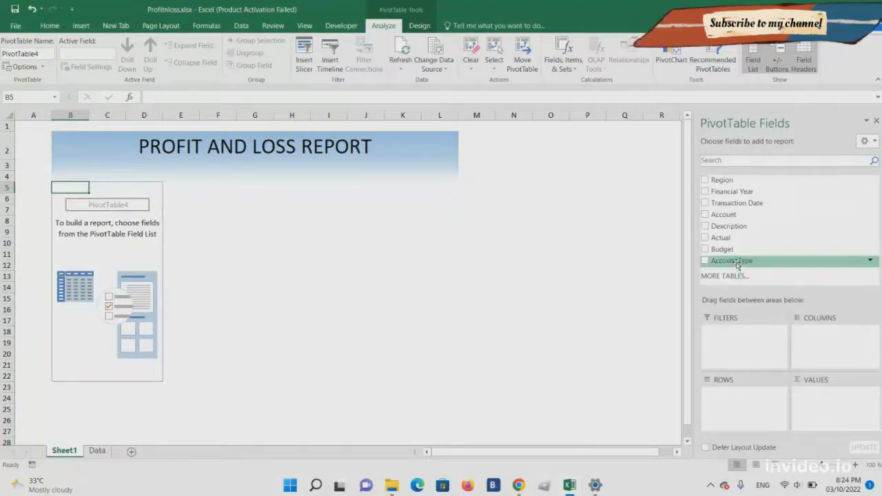
Lay out the PivotTable with Account Type and Account as nested rows, and the sums of Actual and Budget as values.
left_click_drag(737, 266, 736, 308)
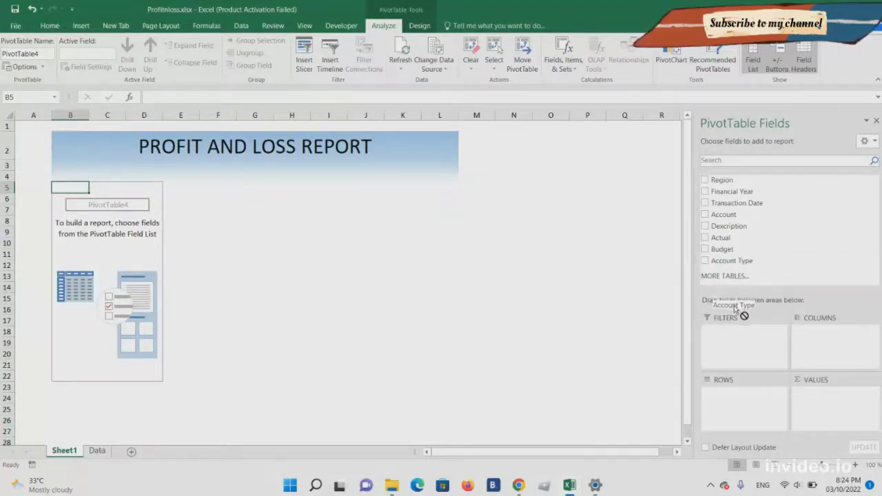
left_click_drag(734, 387, 735, 398)
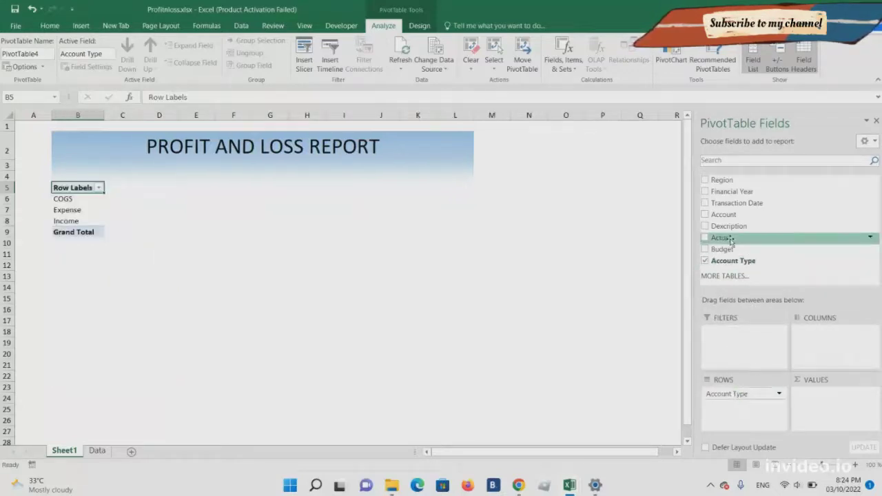
left_click_drag(725, 214, 733, 407)
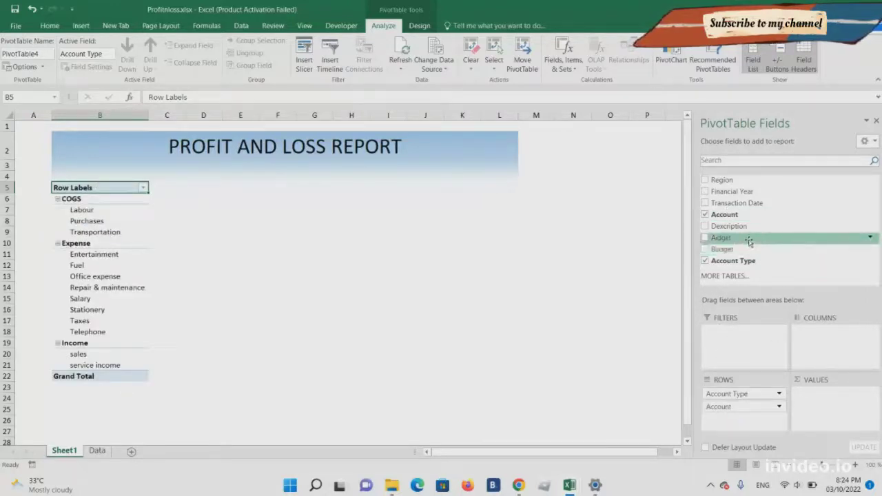
left_click_drag(749, 240, 837, 408)
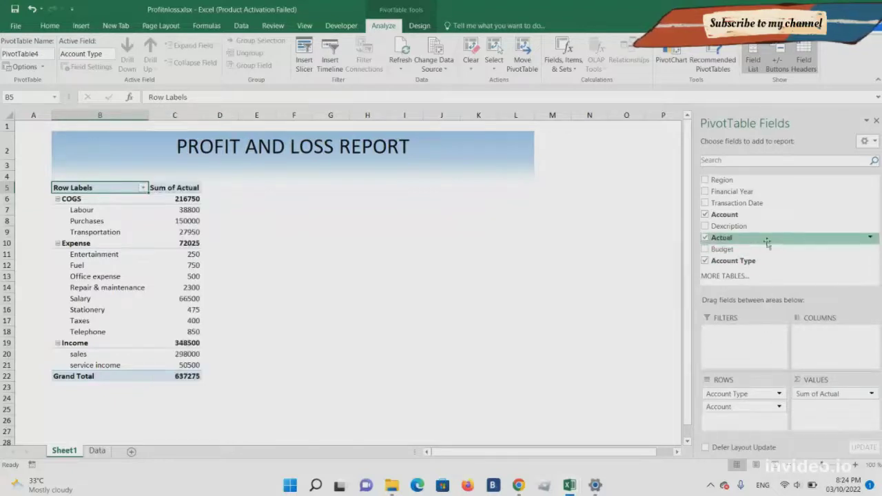
left_click_drag(769, 249, 834, 412)
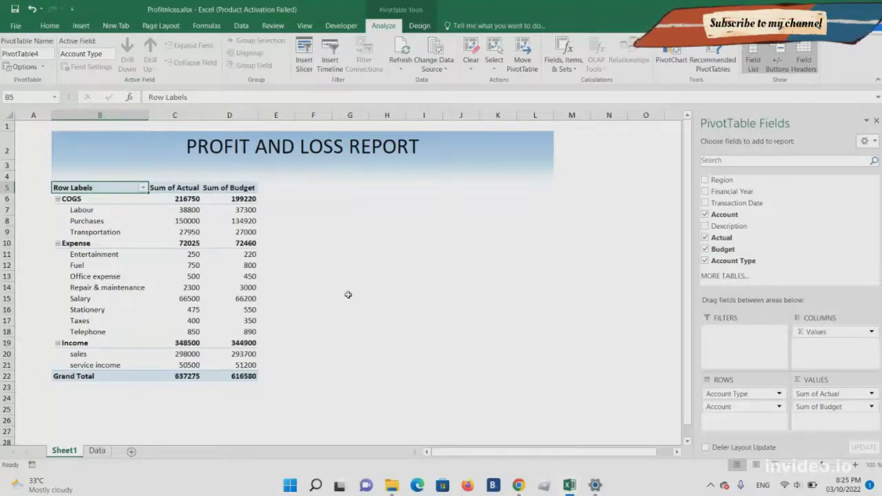
left_click(313, 286)
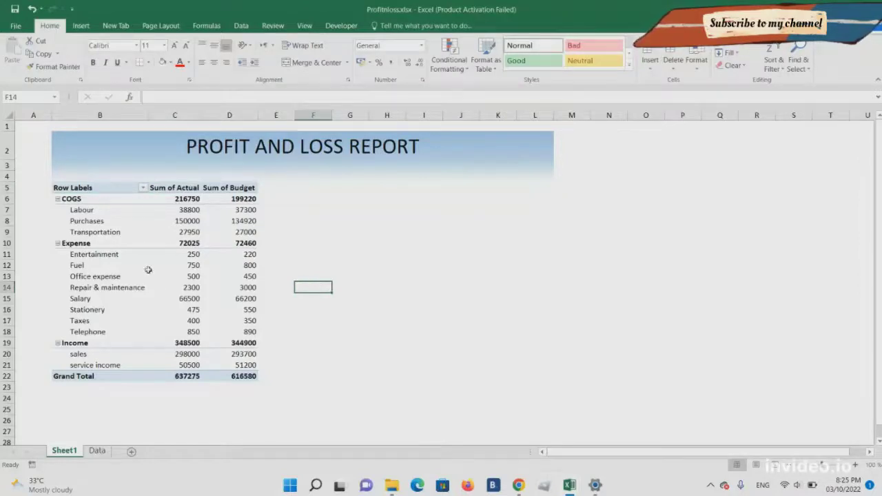
left_click(88, 201)
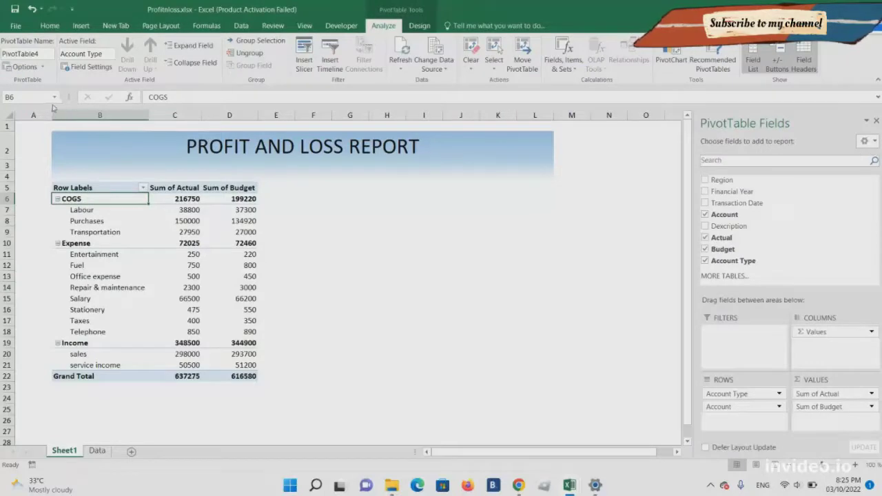
left_click(42, 67)
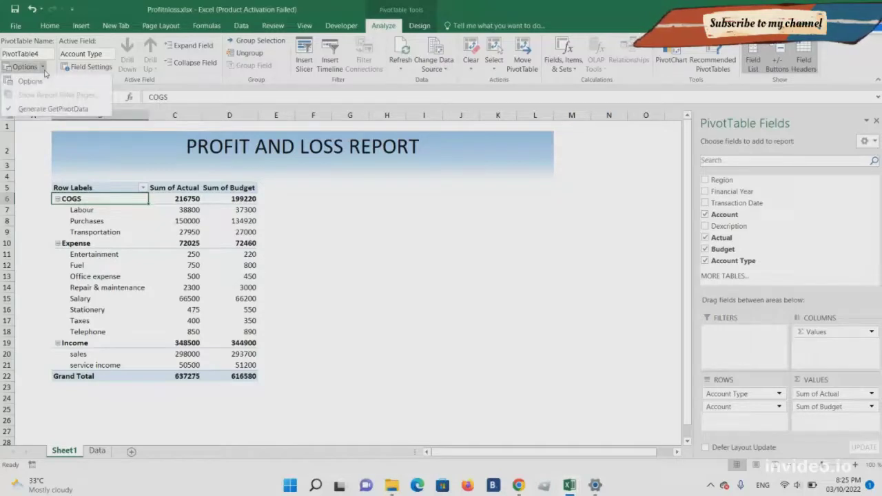
left_click(44, 69)
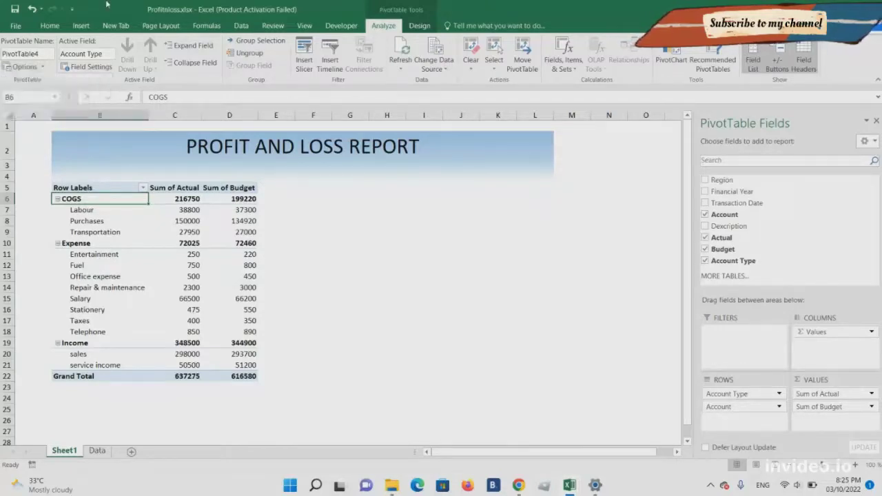
left_click(112, 71)
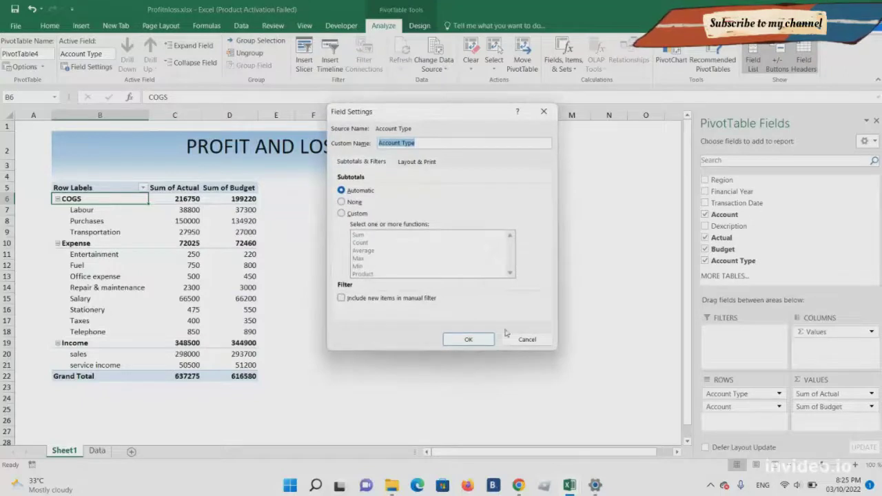
left_click(526, 340)
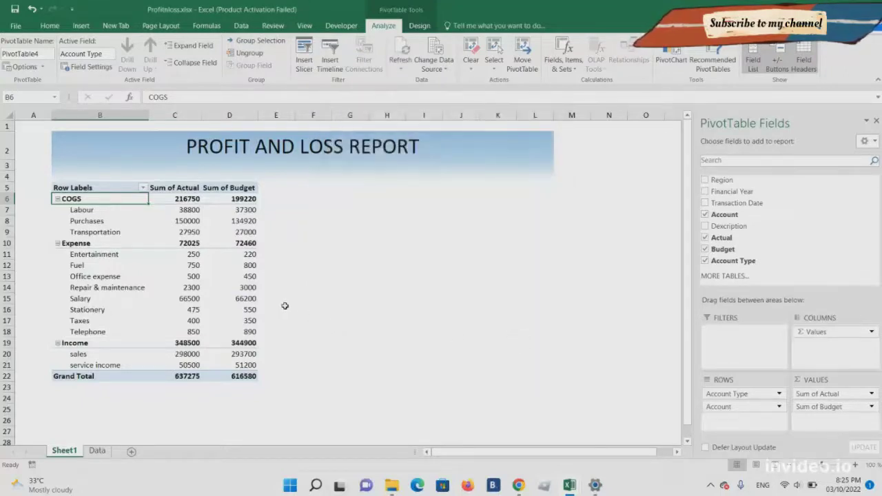
left_click(177, 308)
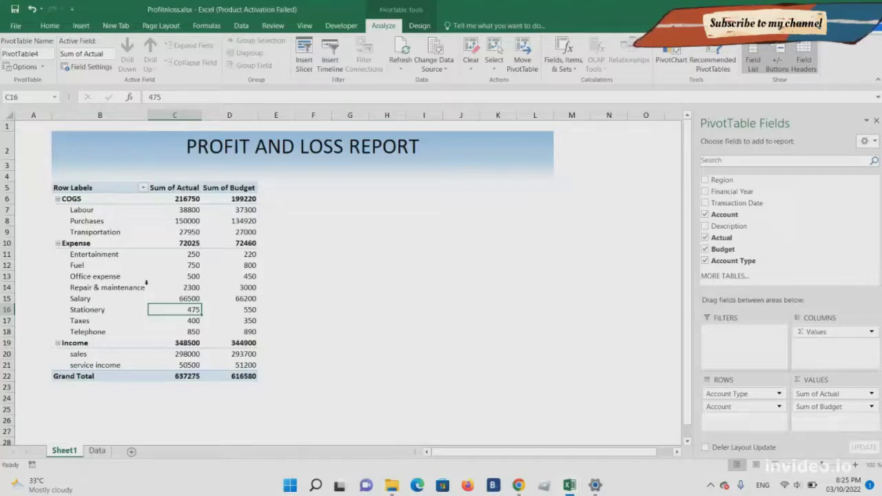
Move the Income group above COGS in the PivotTable and hide the field headers.
left_click(113, 344)
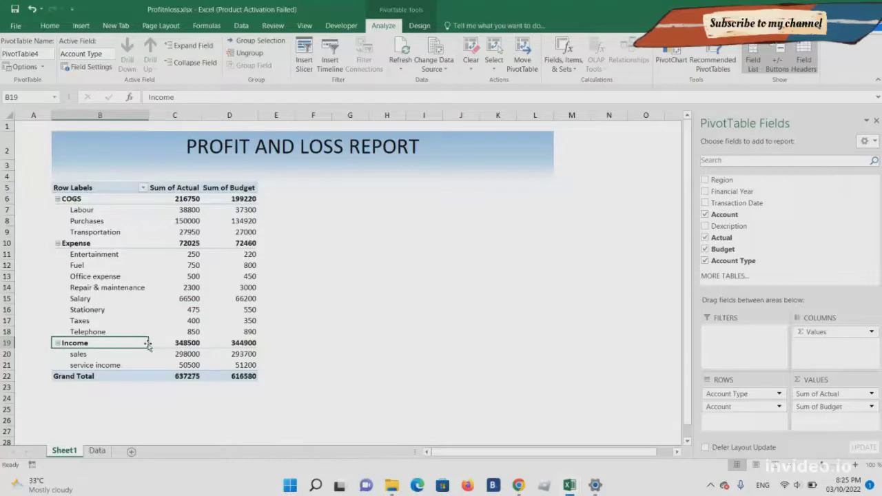
left_click_drag(148, 345, 123, 203)
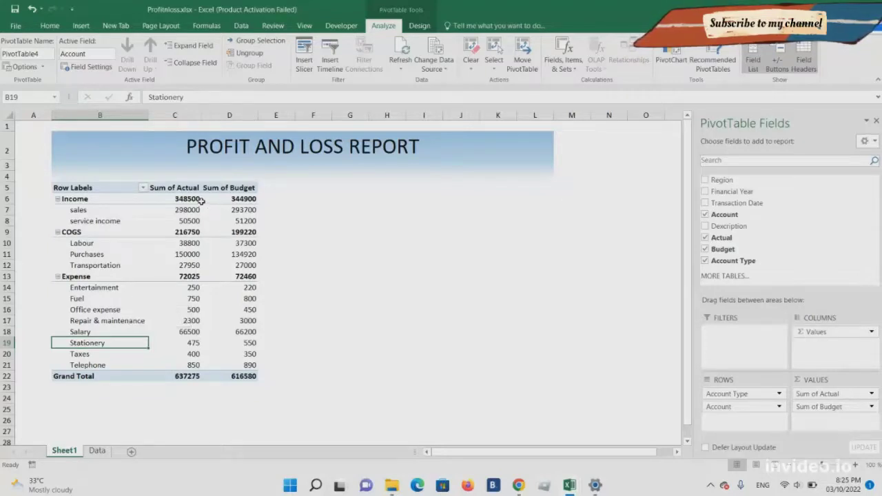
left_click(116, 188)
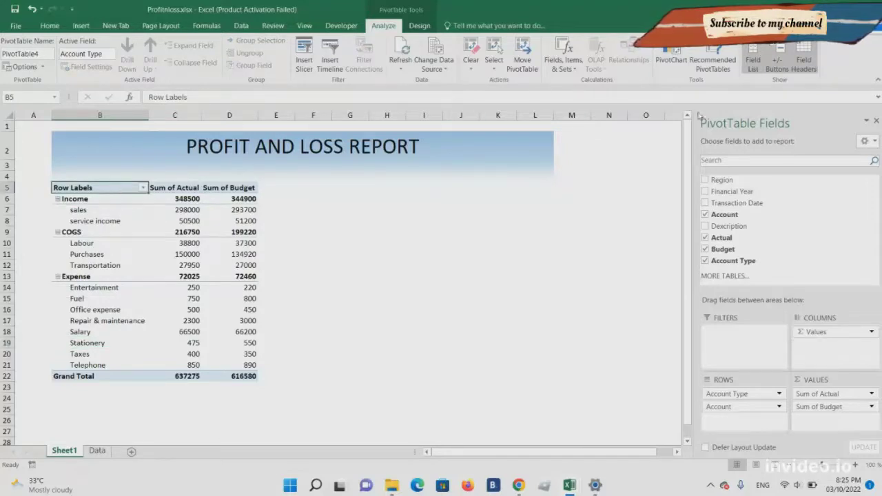
left_click(803, 64)
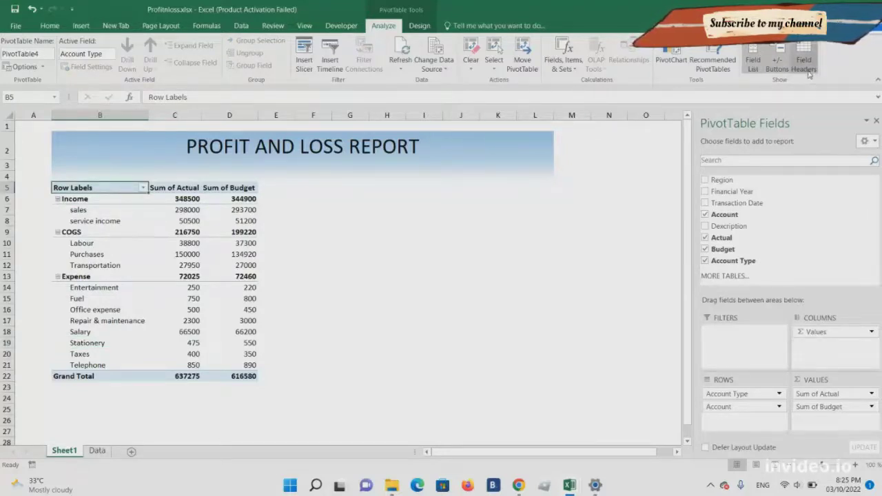
Rename the PivotTable's "Sum of Actual" heading to "Actual", keeping a leading space before the word.
left_click(193, 188)
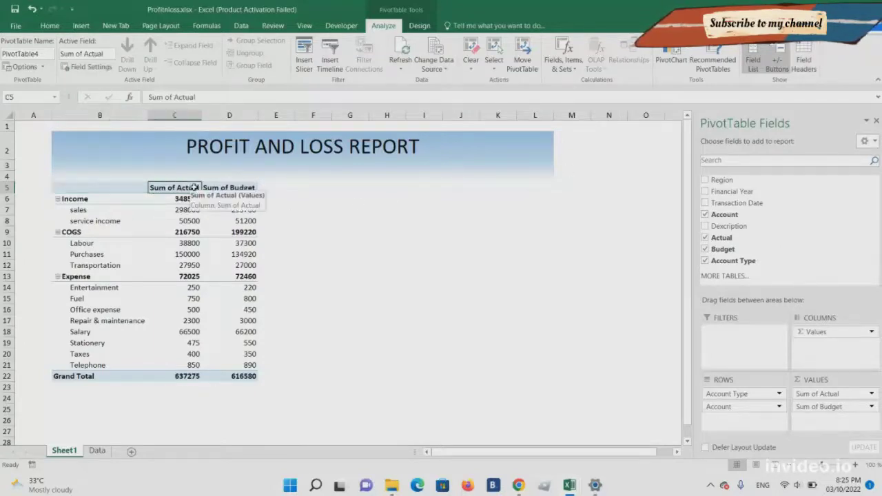
left_click(173, 97)
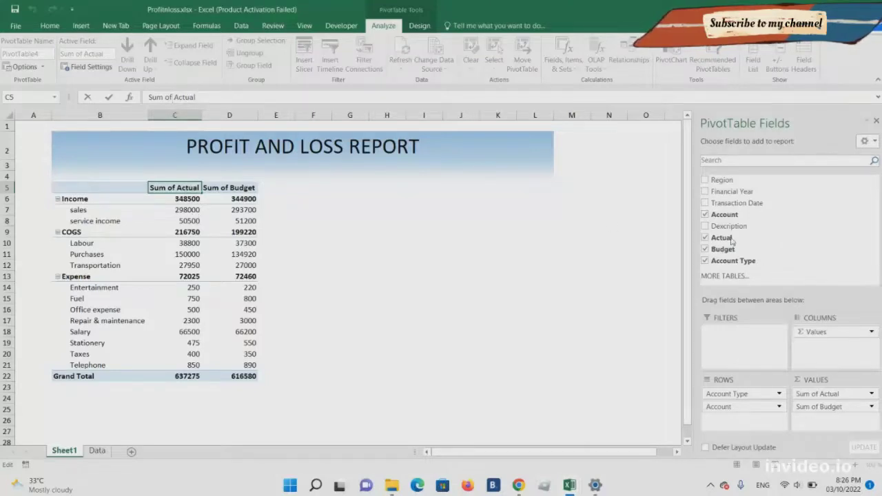
key("BackSpace")
key("BackSpace")
key("BackSpace")
key("BackSpace")
key("BackSpace")
key("BackSpace")
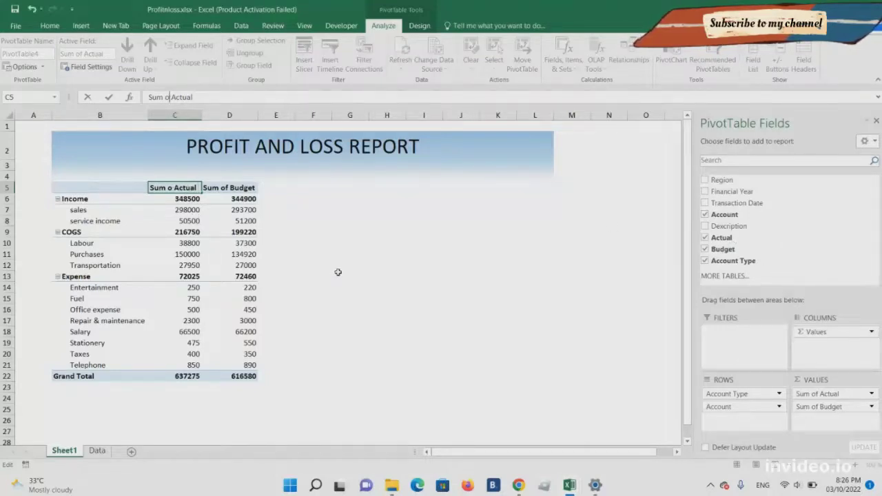
key("Return")
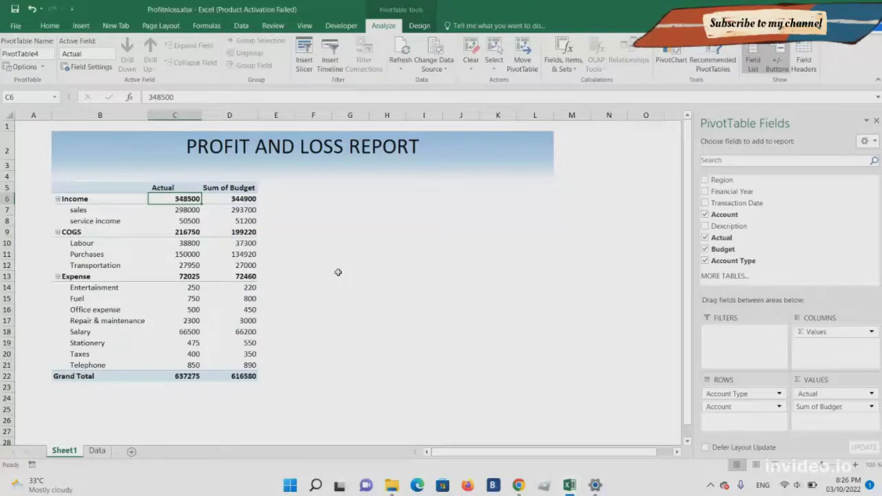
Rename the PivotTable's "Sum of Budget" heading to "Budget", keeping a leading space before the word.
key("Up")
key("Right")
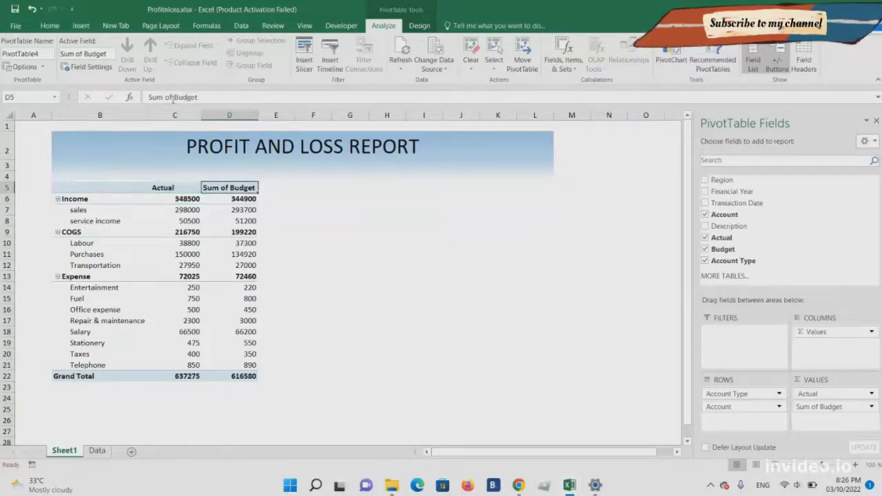
left_click(173, 98)
key("BackSpace")
key("BackSpace")
key("BackSpace")
key("BackSpace")
key("BackSpace")
key("BackSpace")
key("BackSpace")
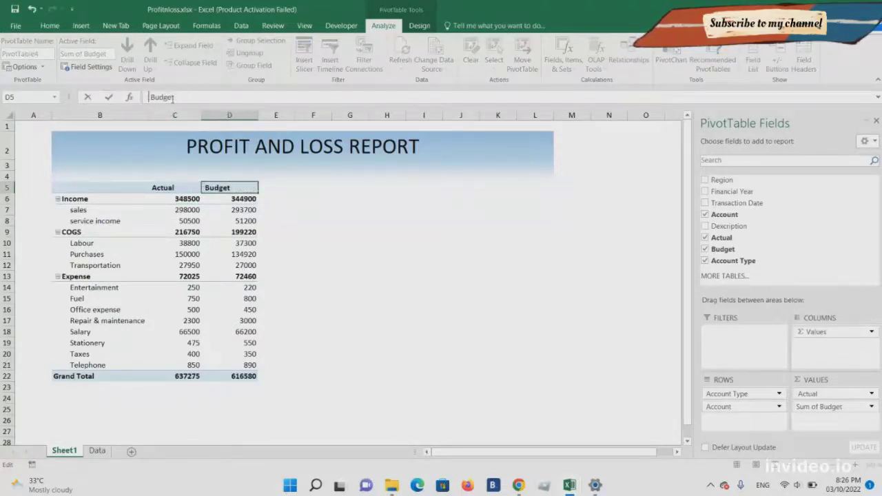
key("Return")
Center the Actual and Budget headings in cells C5 and D5.
key("Up")
key("Left")
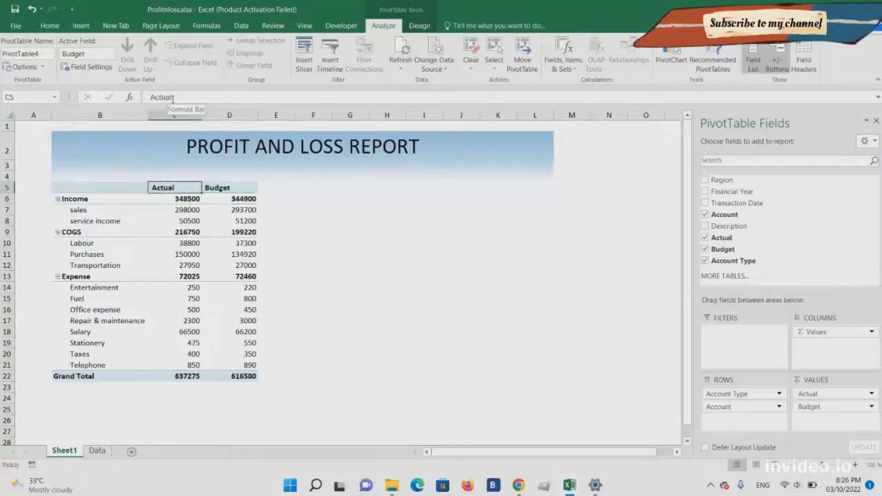
key("shift+Right")
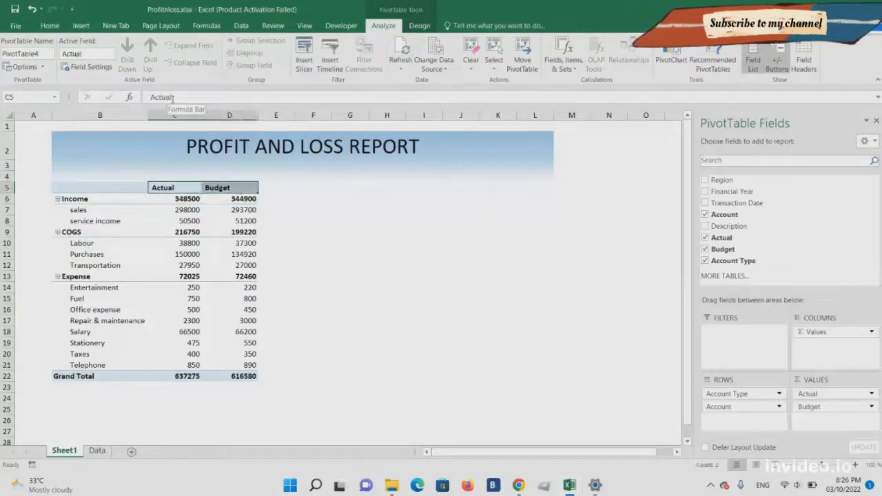
left_click(62, 26)
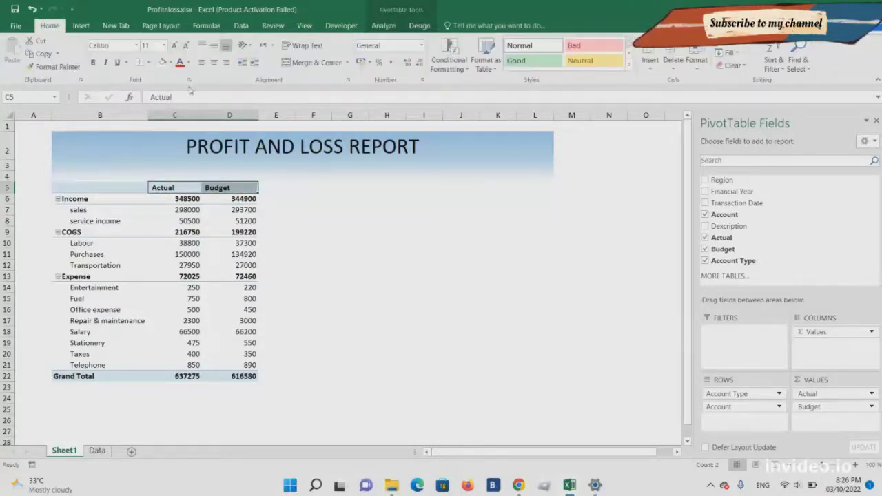
left_click(215, 64)
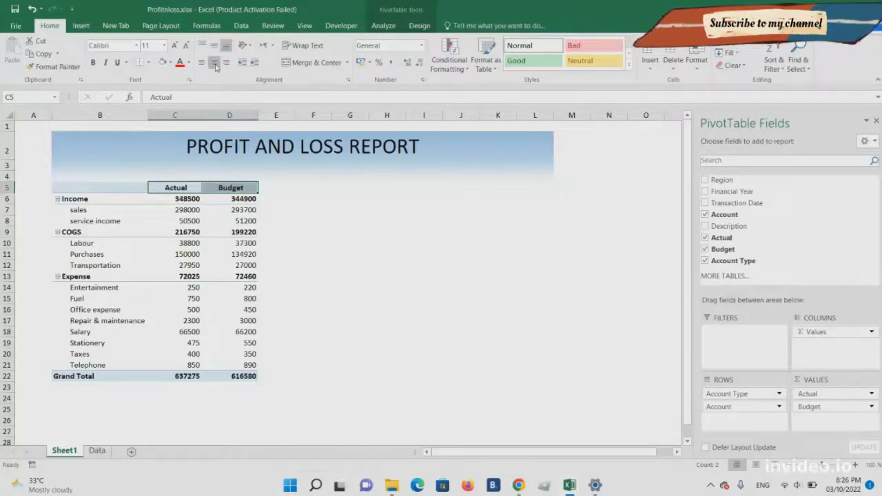
key("Down")
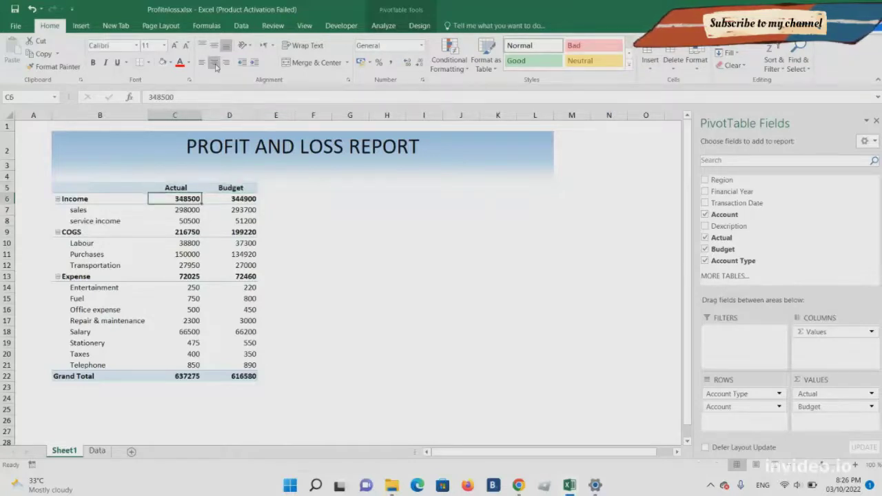
Show all the PivotTable's subtotals at the bottom of each group.
left_click(392, 27)
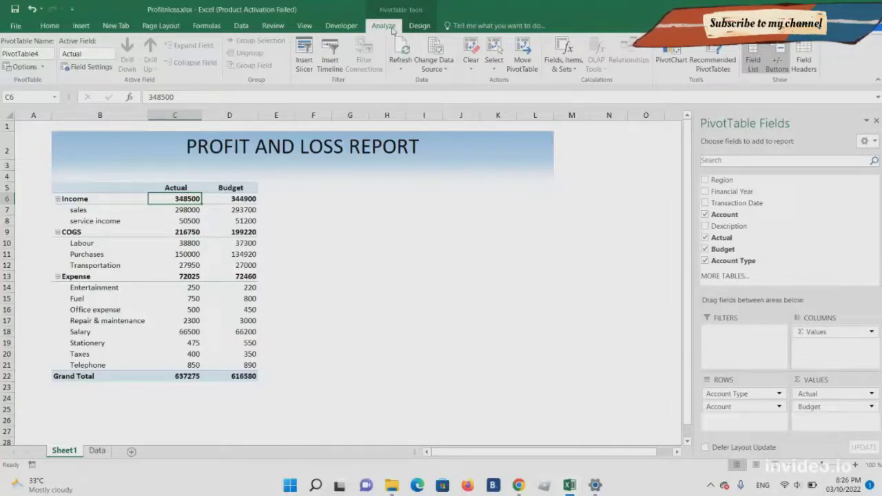
left_click(418, 29)
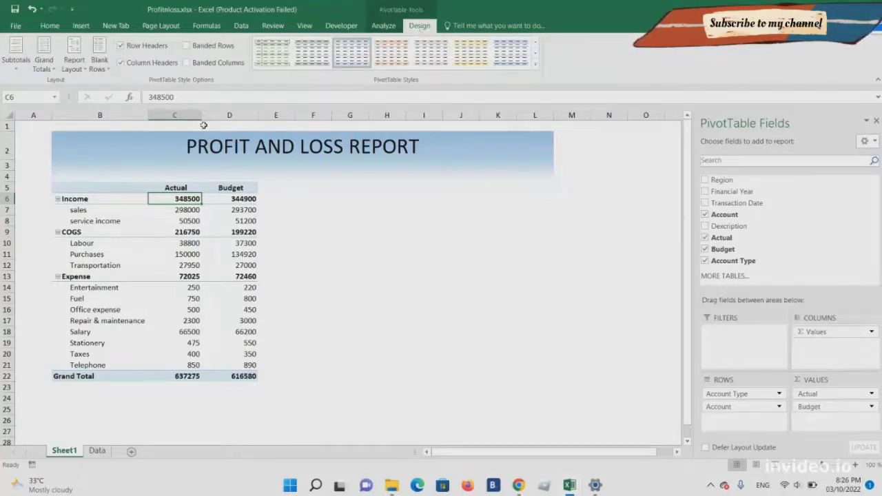
left_click(17, 69)
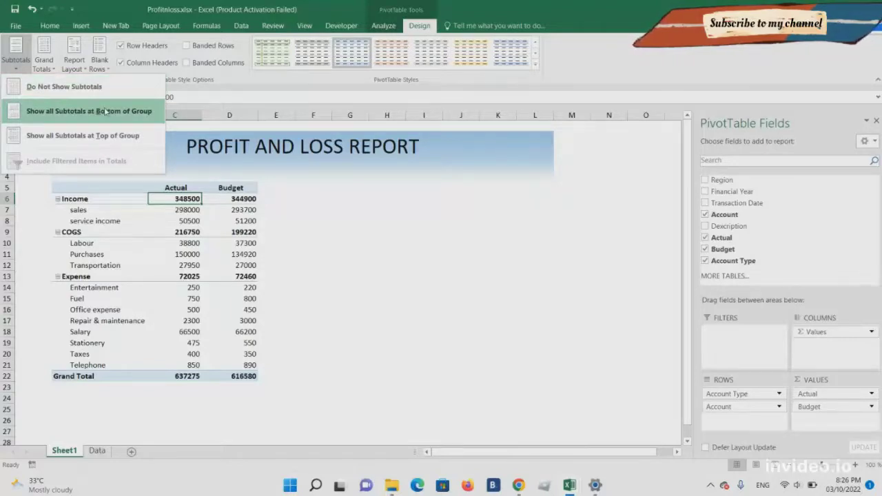
left_click(120, 111)
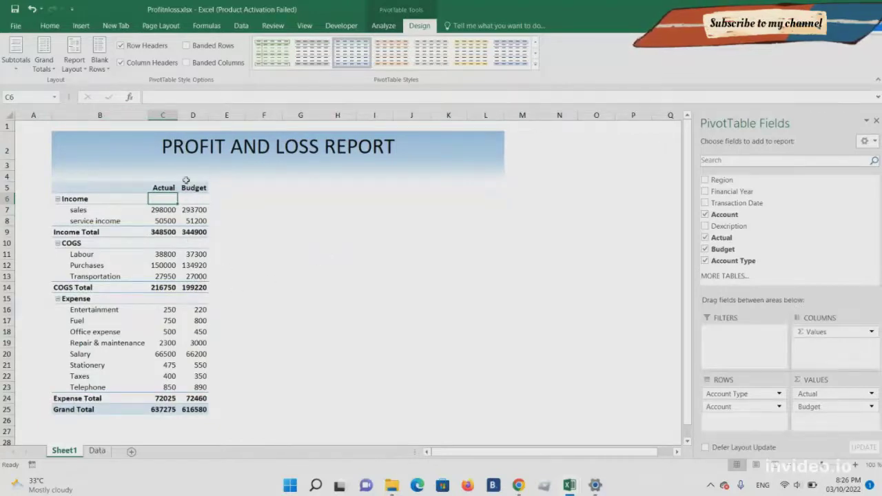
Widen the Actual and Budget columns C and D, and widen the empty column A beside the report.
left_click_drag(178, 116, 316, 120)
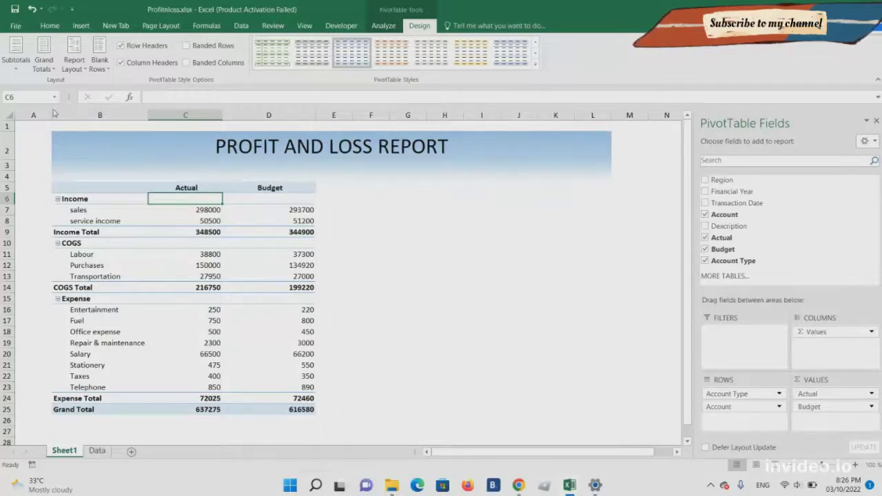
left_click_drag(53, 115, 98, 128)
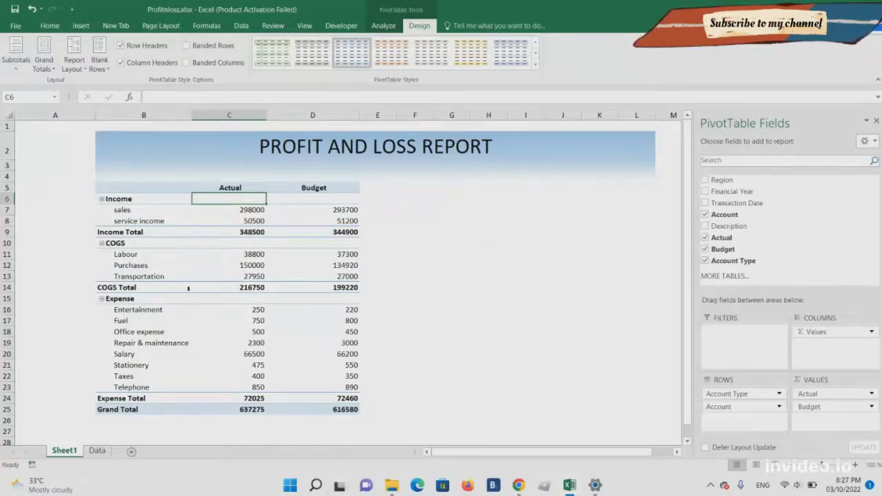
left_click(207, 255)
left_click(205, 319)
mouse_move(252, 341)
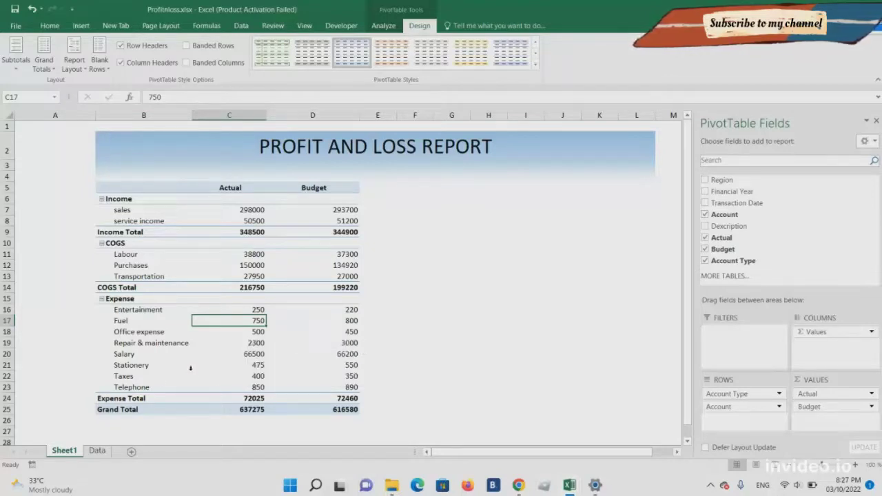
Turn off autofitting column widths on update in the PivotTable options.
left_click(165, 410)
right_click(164, 412)
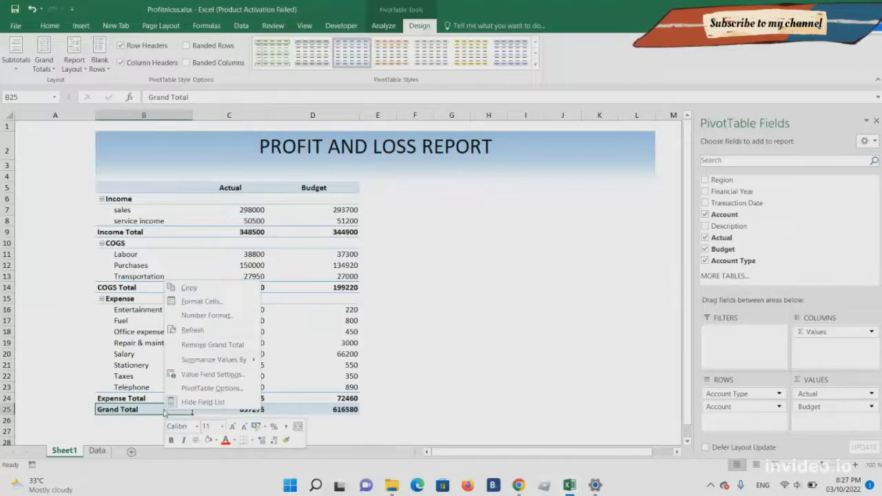
left_click(237, 390)
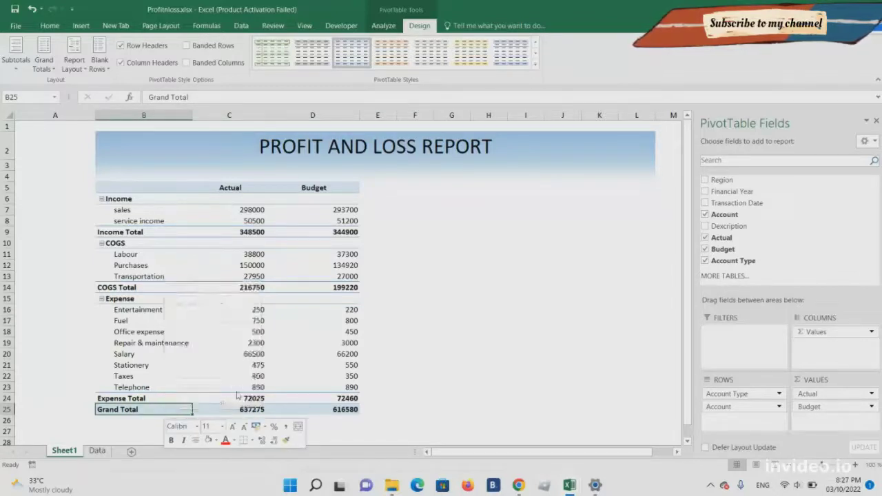
left_click(176, 367)
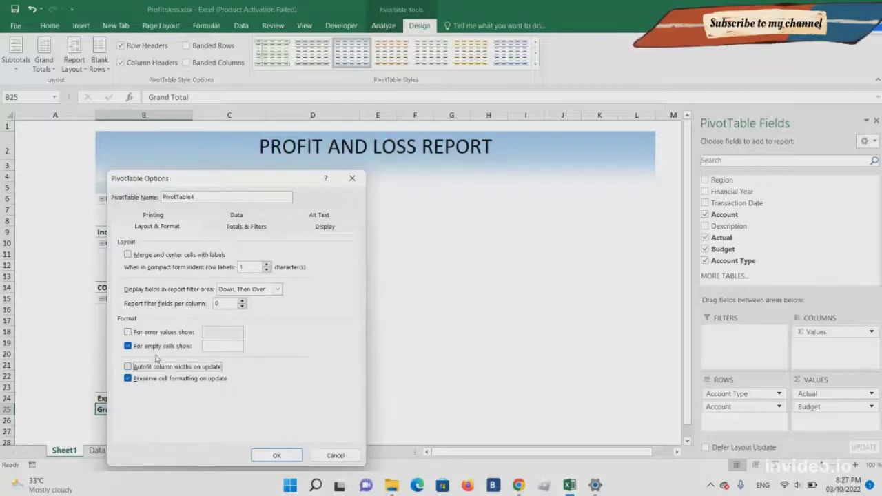
left_click(286, 457)
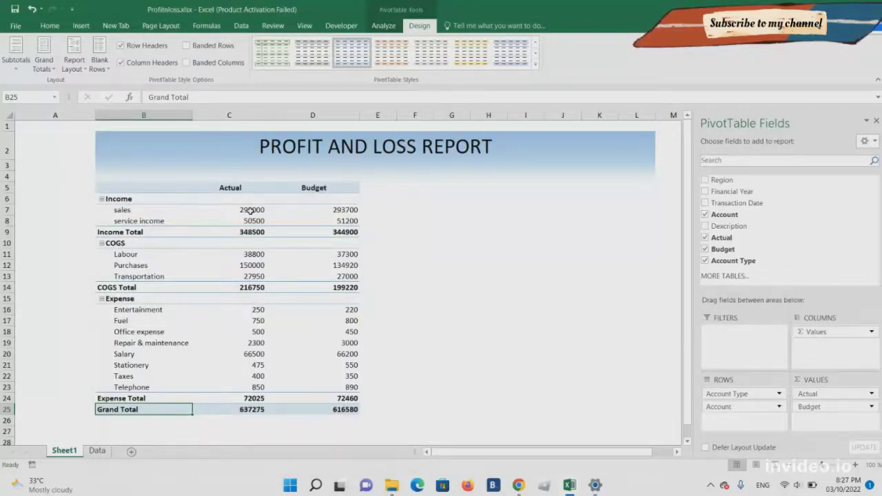
Format the Actual amounts in C7:C25 as Currency with two decimal places and the $ English (Canada) symbol.
left_click_drag(248, 210, 244, 410)
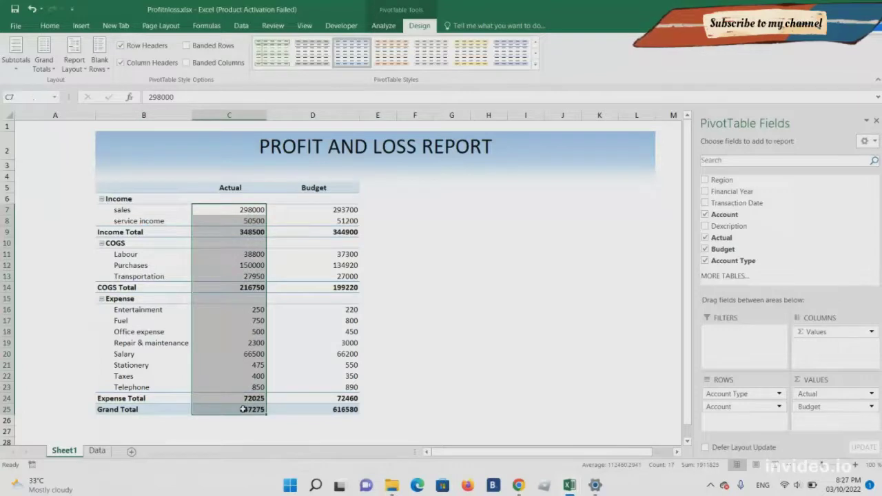
right_click(224, 321)
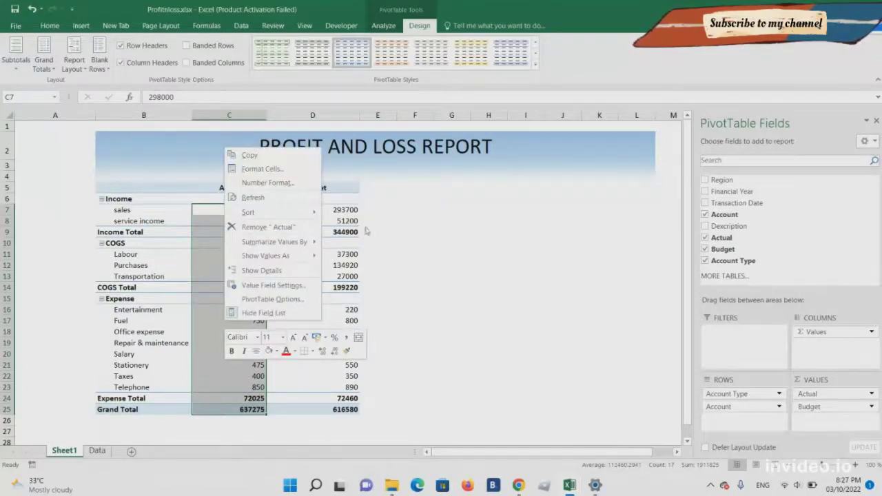
left_click(293, 170)
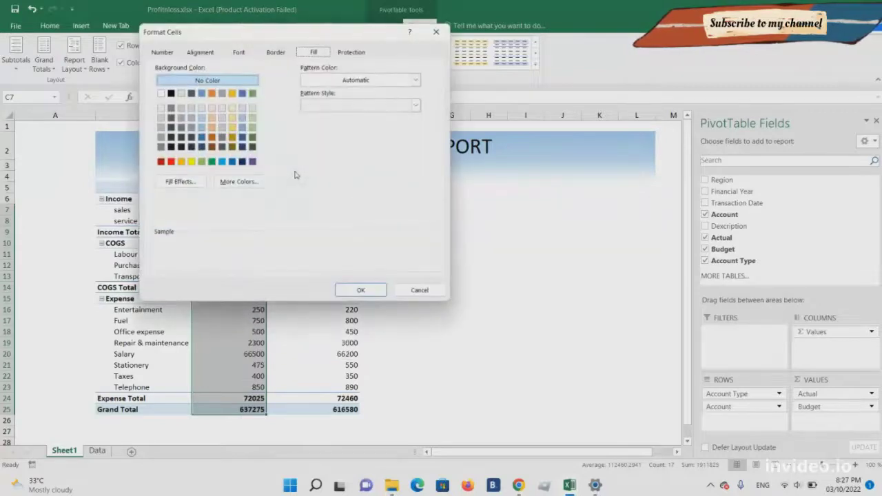
left_click(166, 53)
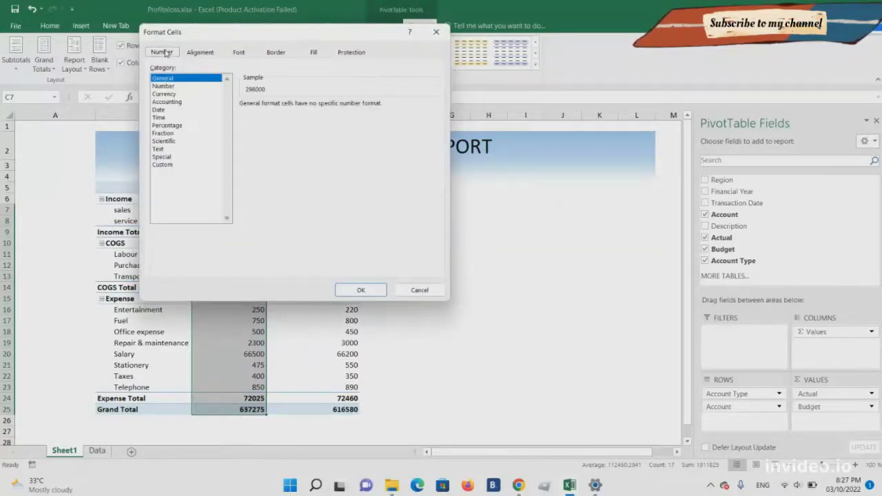
left_click(199, 94)
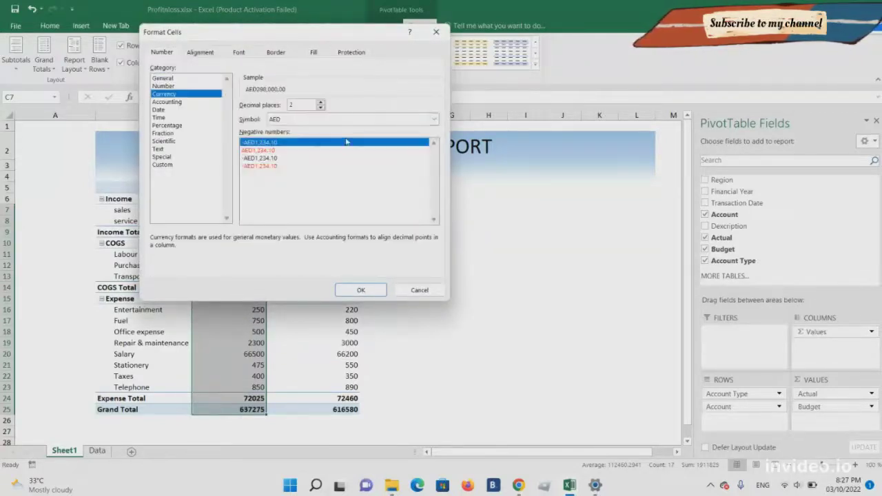
left_click(433, 120)
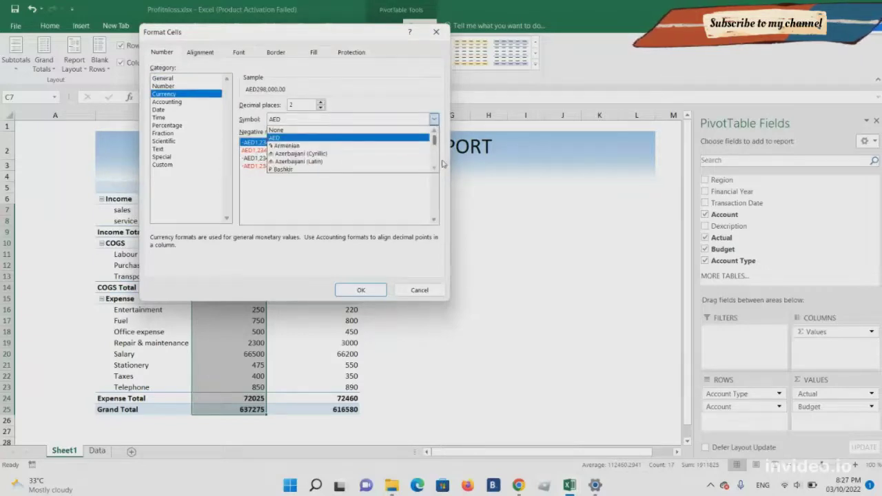
scroll(435, 168, "down", 2)
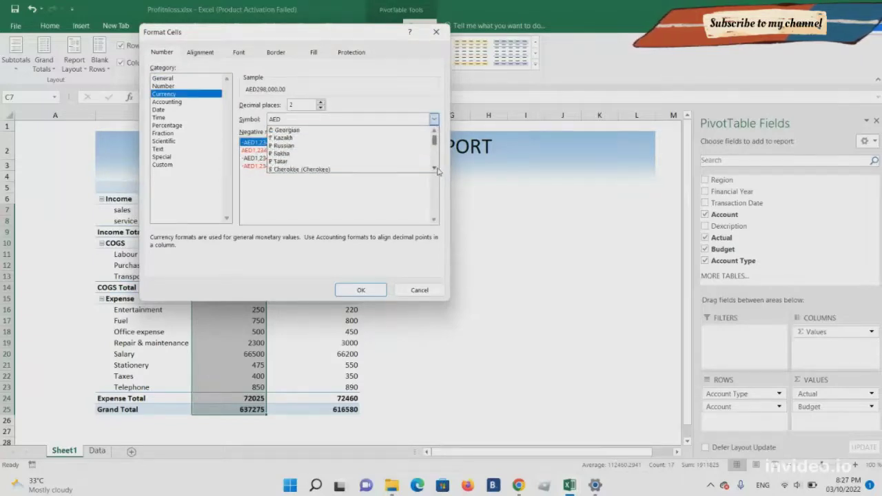
left_click(434, 169)
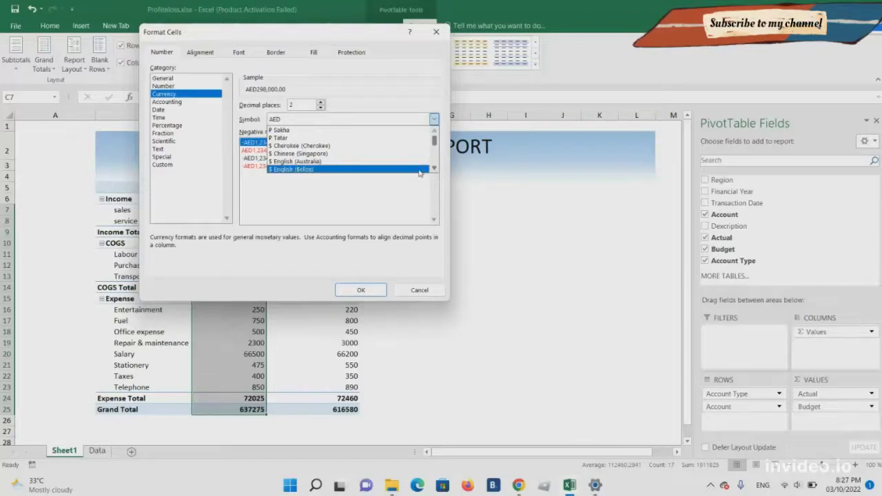
left_click(435, 168)
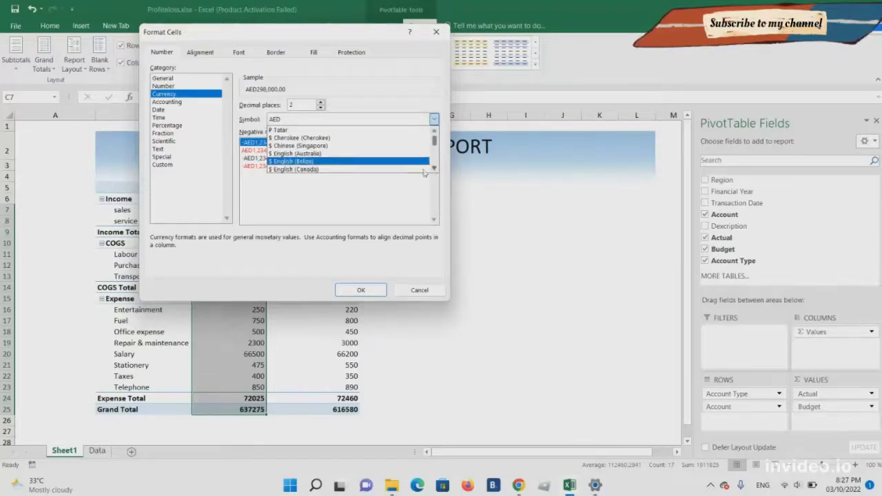
left_click(419, 169)
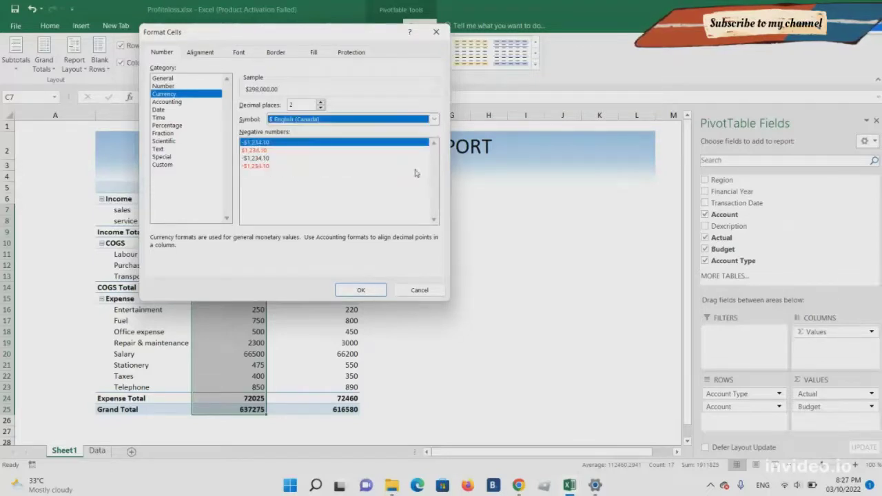
left_click(360, 290)
Format the Budget amounts in D7:D25 as Currency with two decimal places and the $ English (Canada) symbol.
left_click_drag(316, 209, 324, 411)
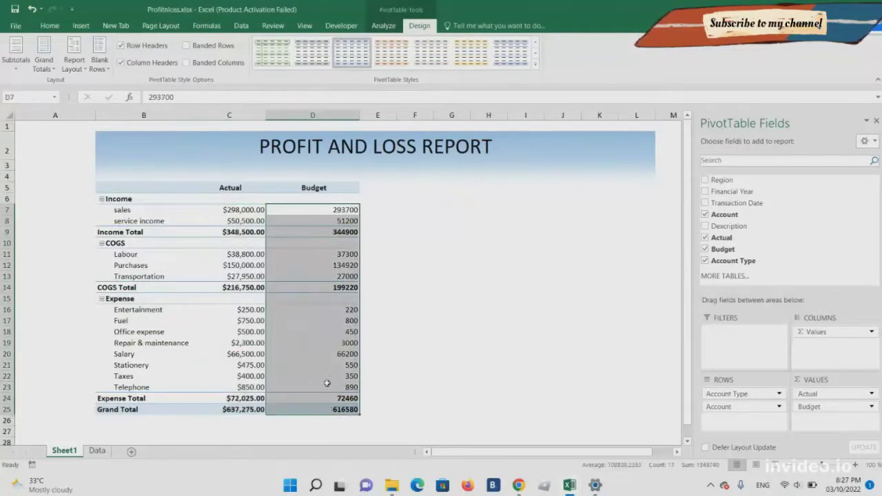
right_click(304, 272)
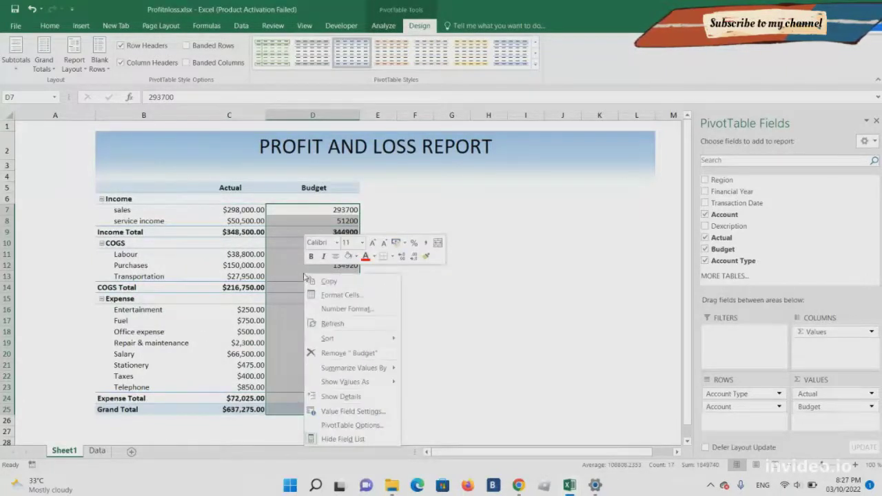
left_click(366, 296)
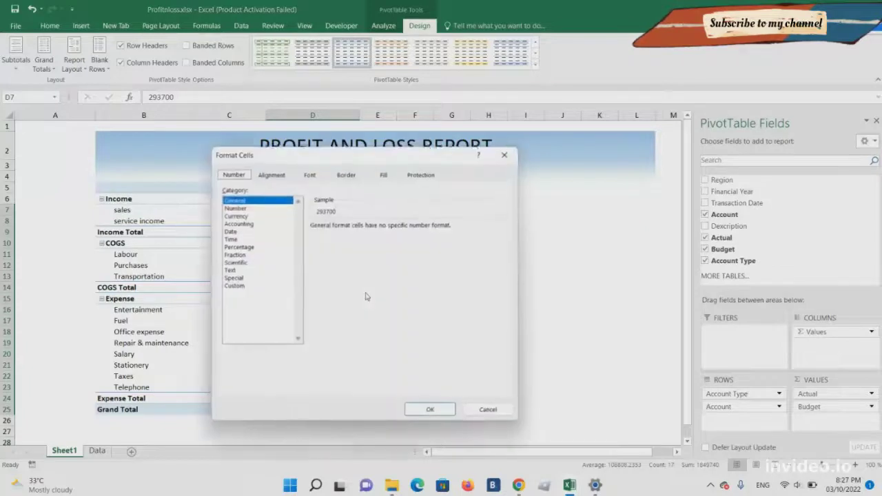
left_click(261, 217)
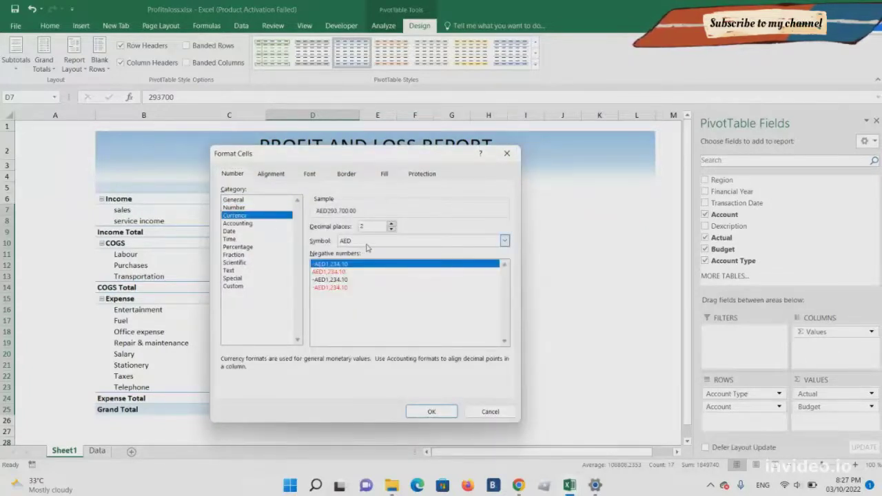
left_click(368, 246)
left_click(511, 296)
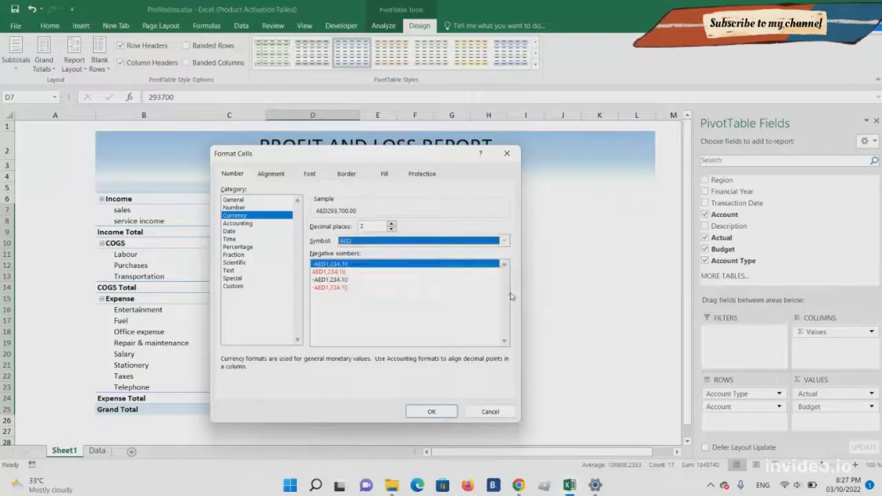
left_click(505, 241)
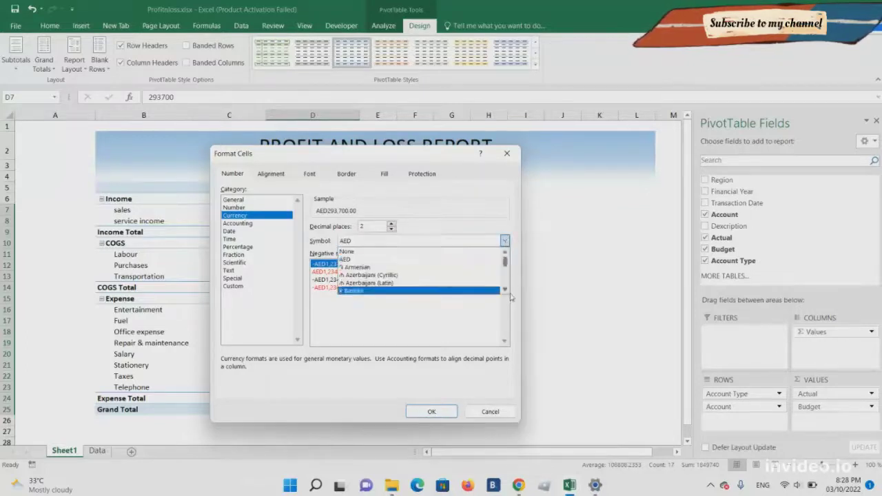
scroll(504, 292, "down", 10)
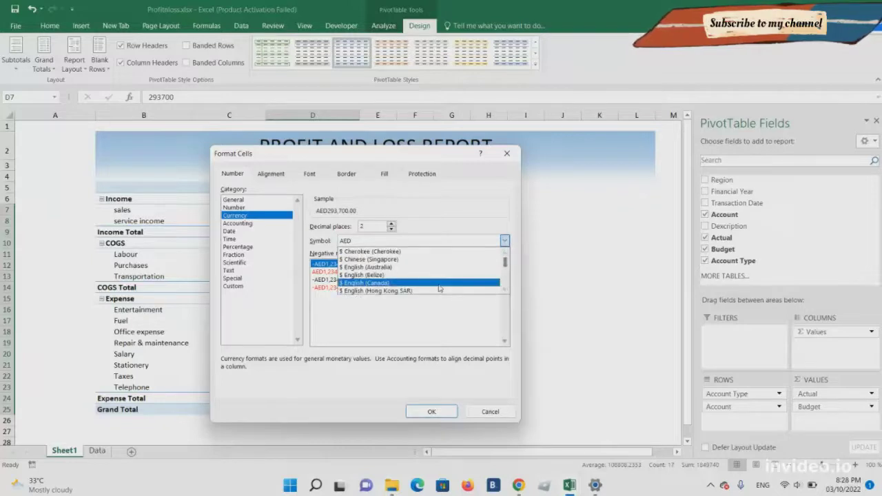
left_click(440, 290)
left_click(431, 412)
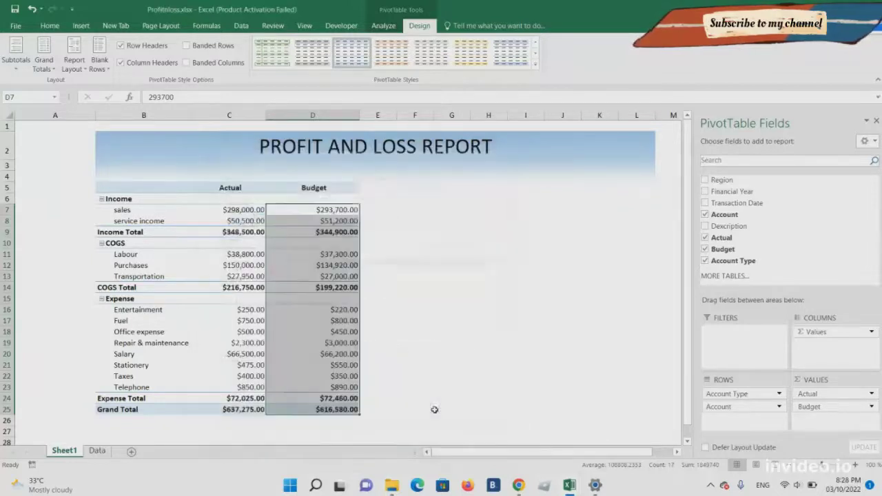
left_click(391, 363)
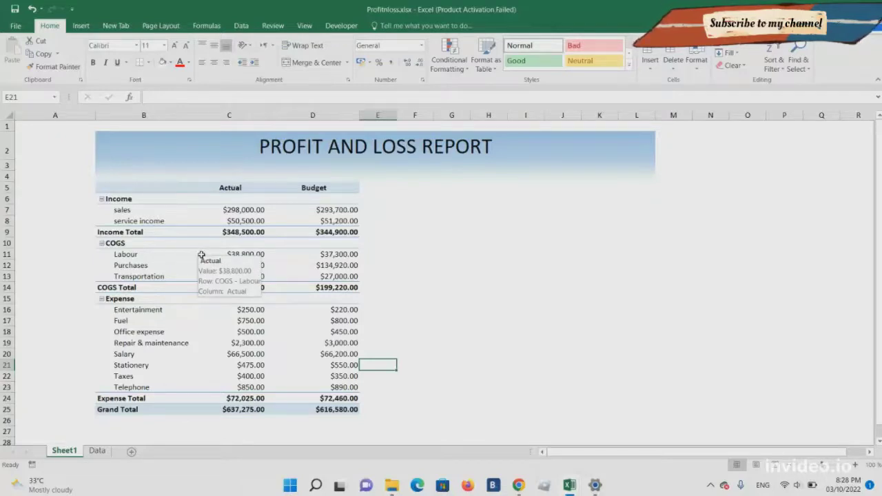
Remove the Grand Total row from the PivotTable.
left_click(195, 410)
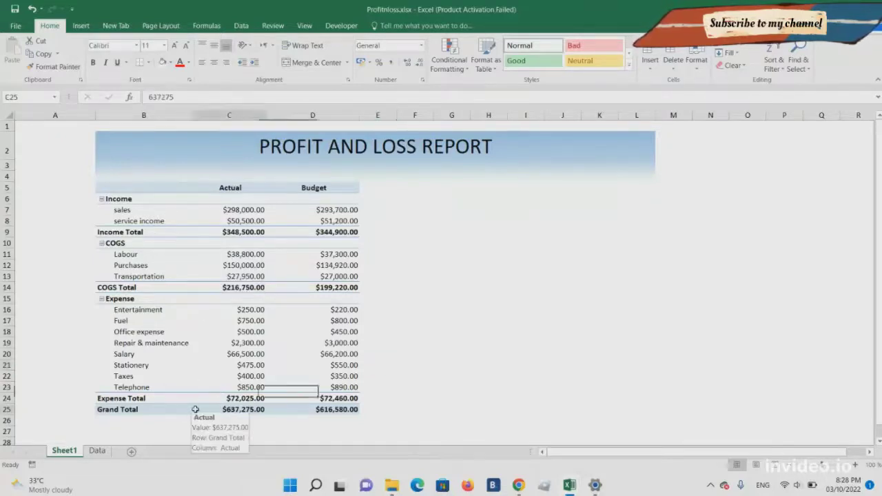
right_click(195, 409)
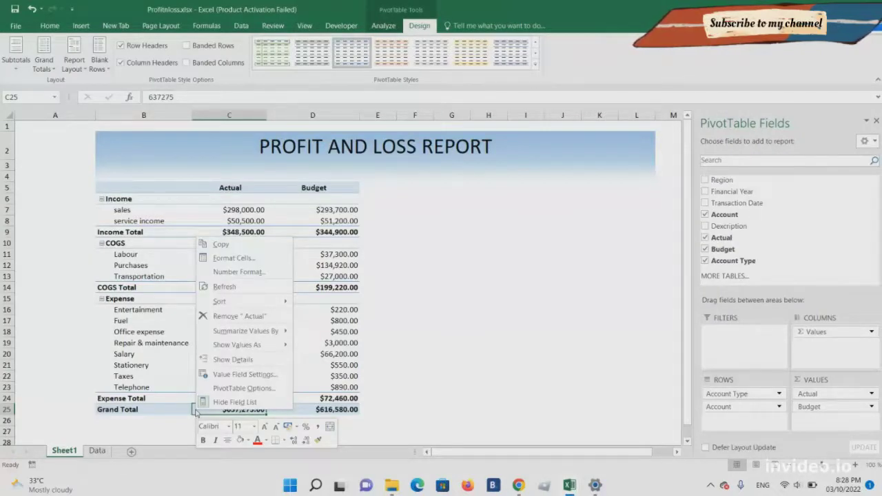
key("Escape")
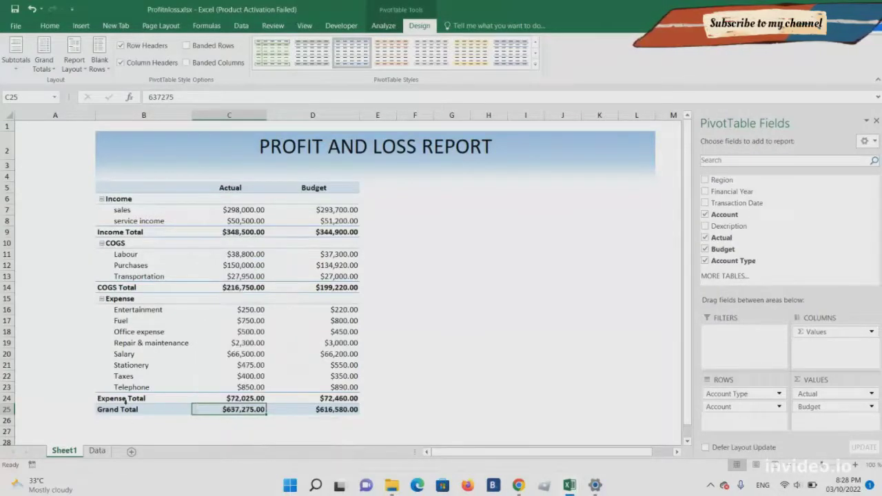
left_click(129, 410)
right_click(131, 410)
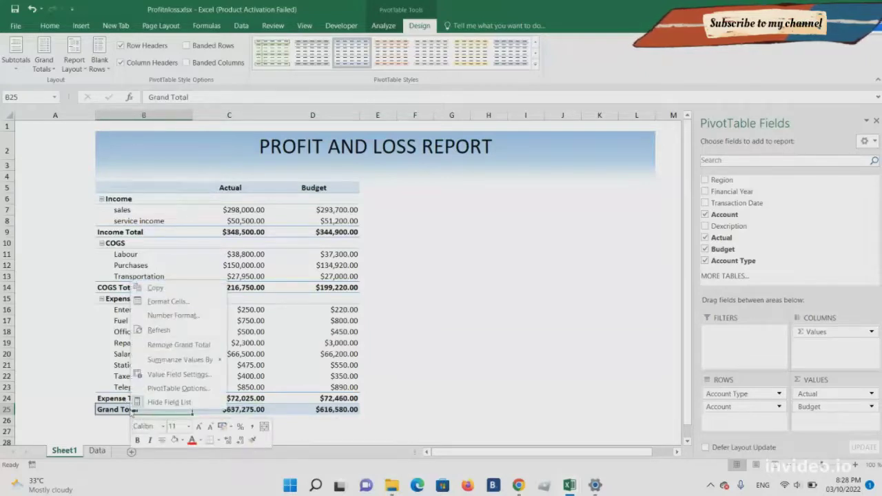
left_click(204, 344)
left_click(204, 343)
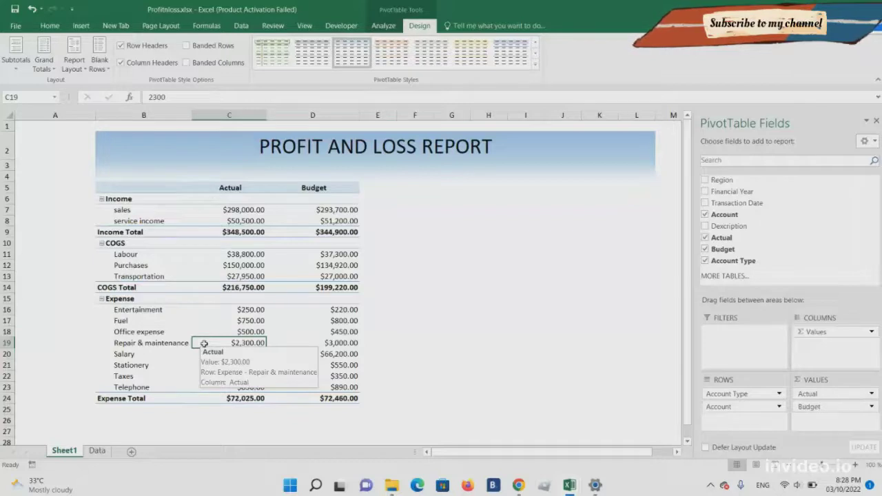
left_click(384, 28)
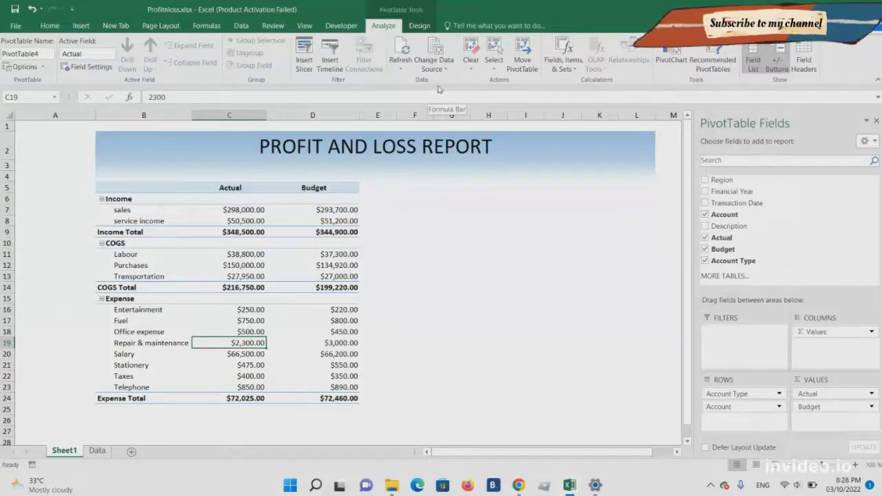
left_click(569, 69)
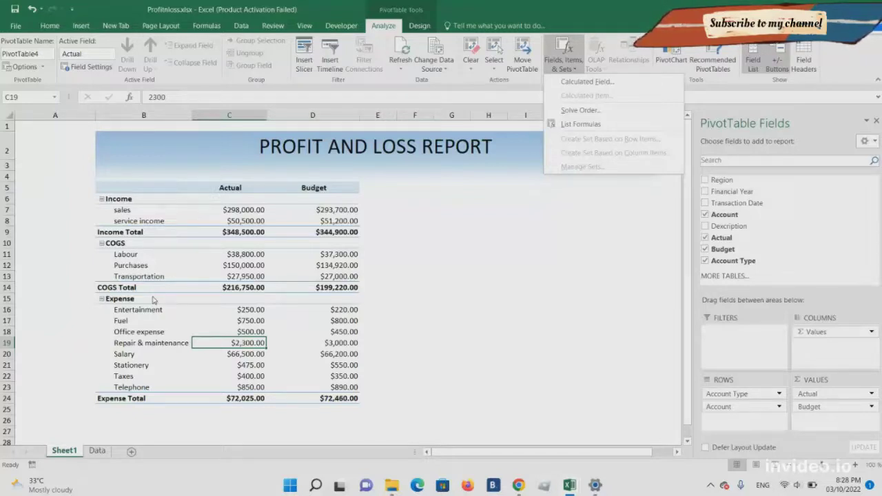
mouse_move(251, 343)
mouse_move(167, 298)
key("Escape")
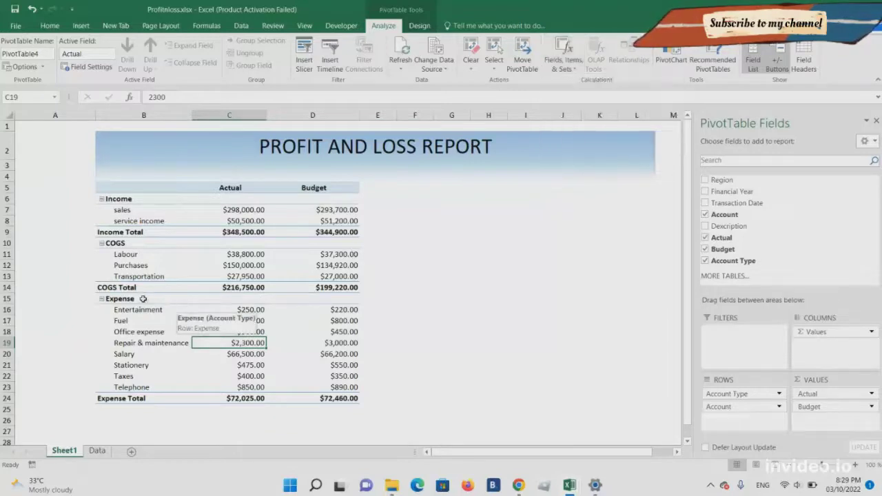
Insert a calculated item named Gross Profit in the Account Type field with the formula = Income- COGS.
left_click(167, 298)
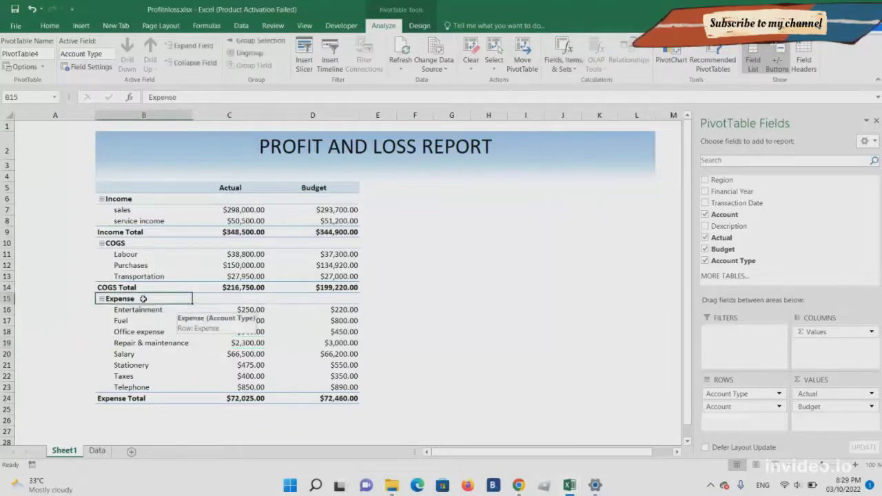
left_click(576, 71)
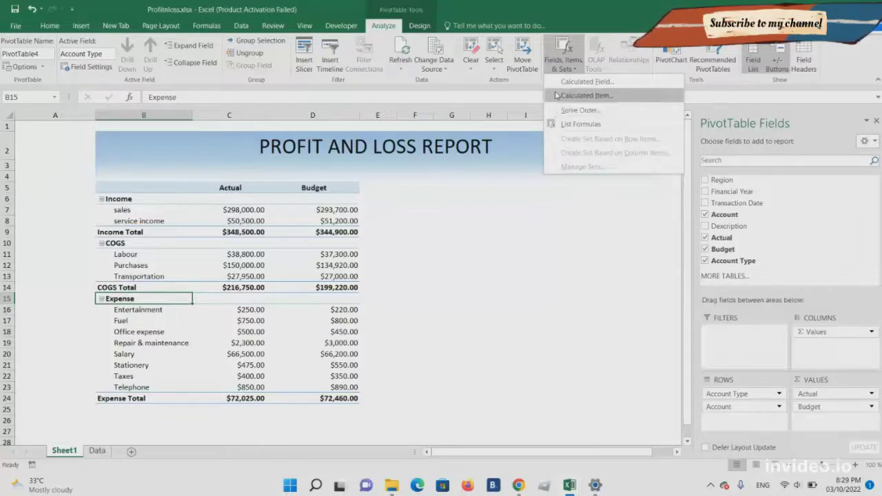
left_click(579, 95)
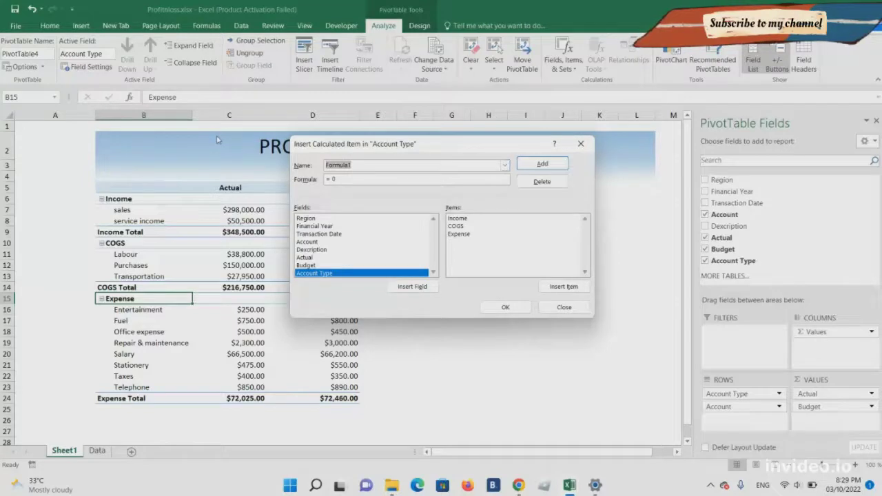
type("Gros")
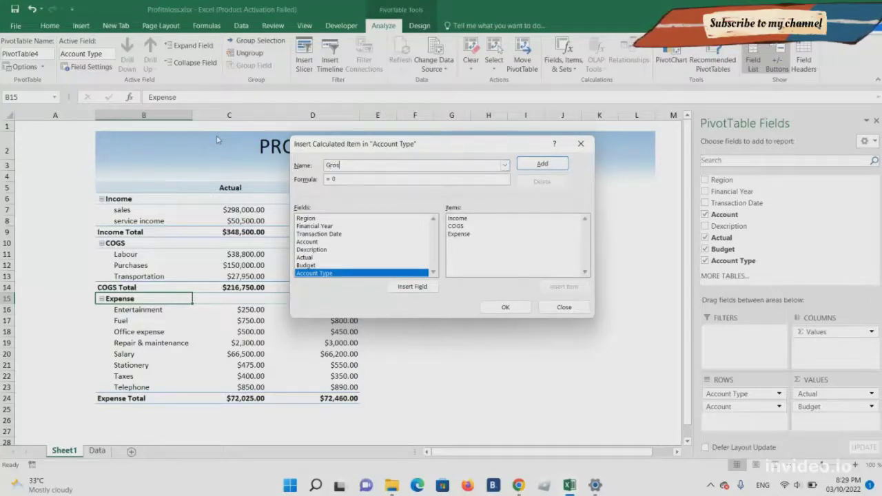
type("s Profit")
double_click(482, 219)
type("-")
double_click(482, 227)
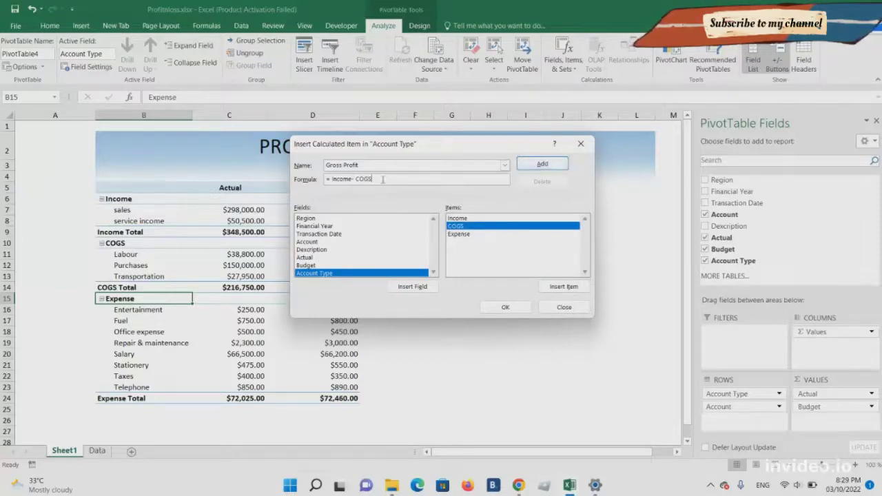
left_click(529, 166)
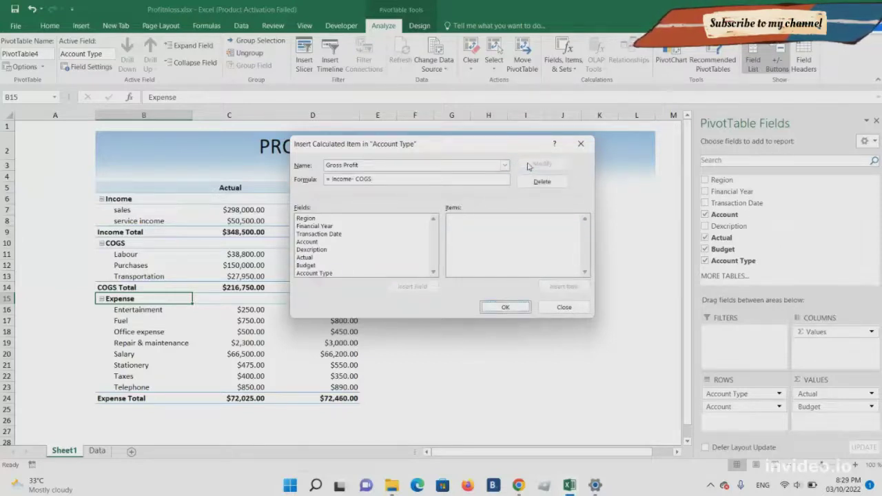
left_click(512, 308)
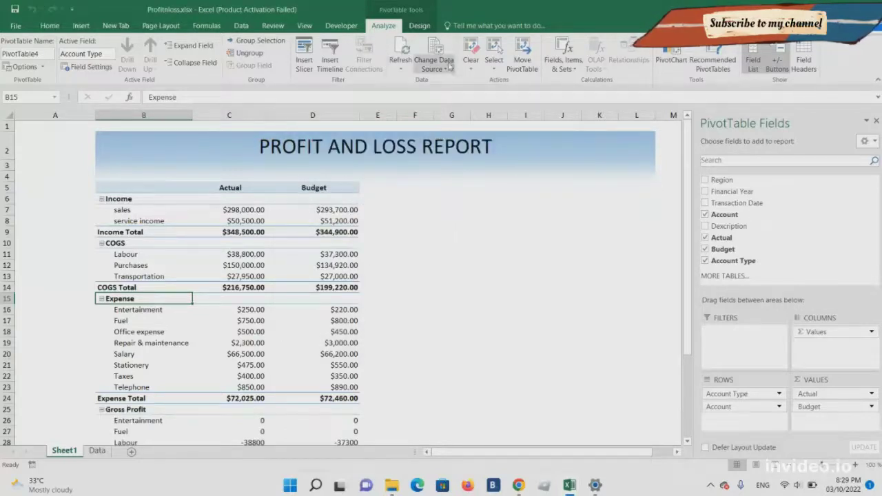
Insert a calculated item named Net Profit in the Account Type field with the formula = 'Gross Profit'- Expense.
left_click(576, 70)
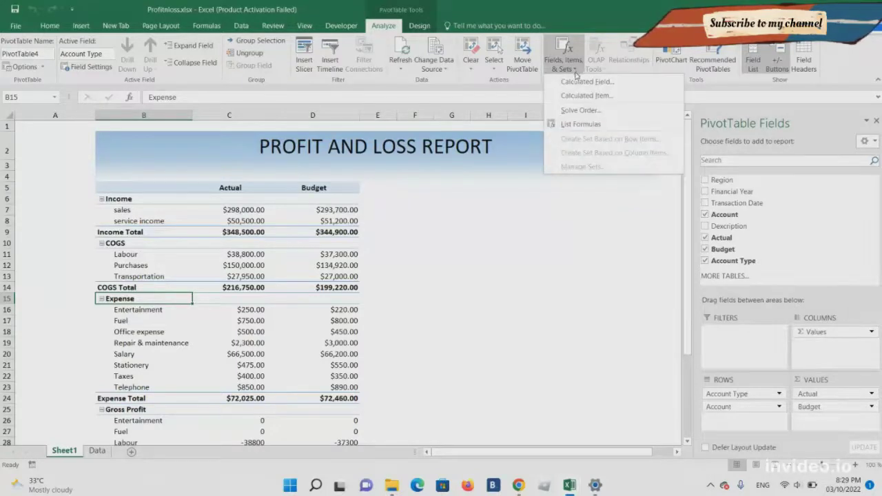
left_click(584, 96)
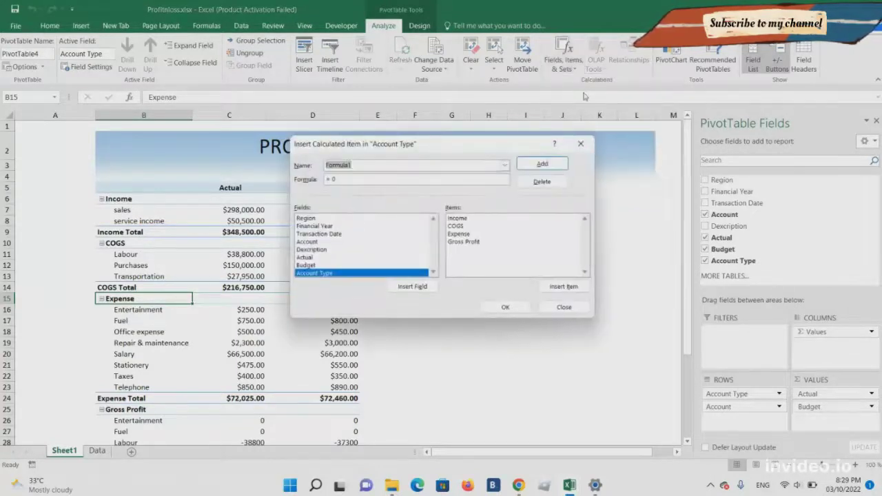
type("N")
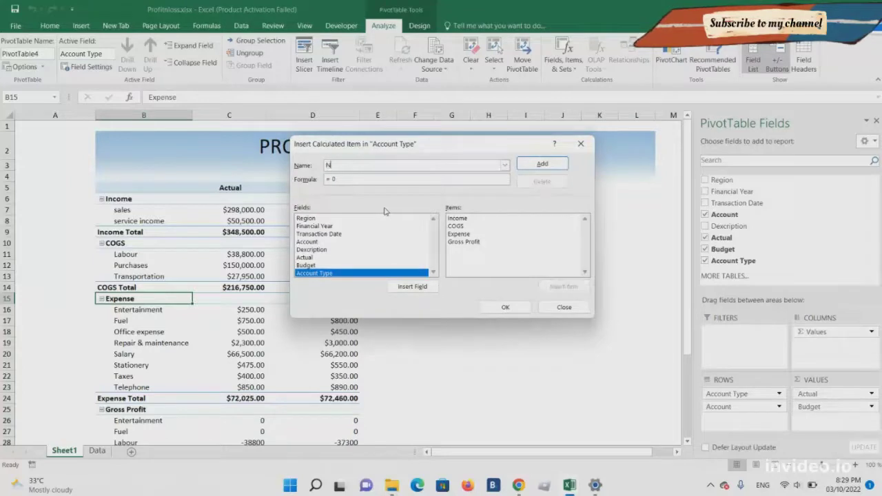
type("et Profit")
double_click(485, 243)
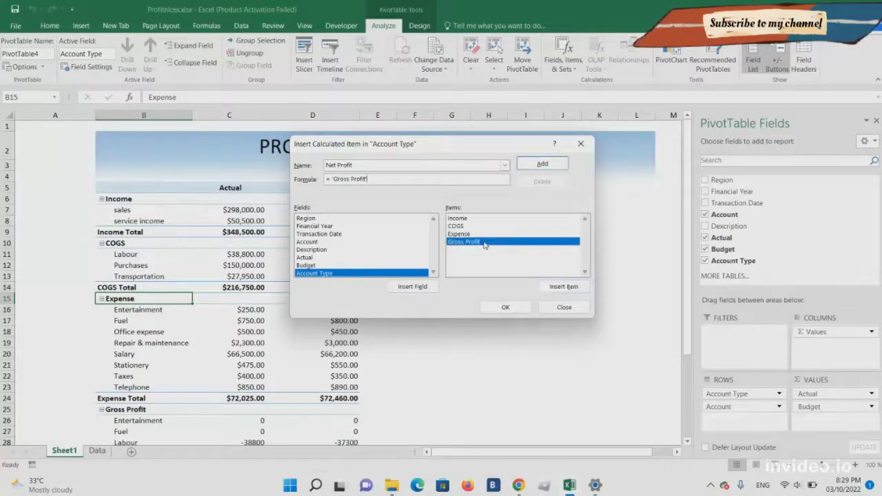
type("-")
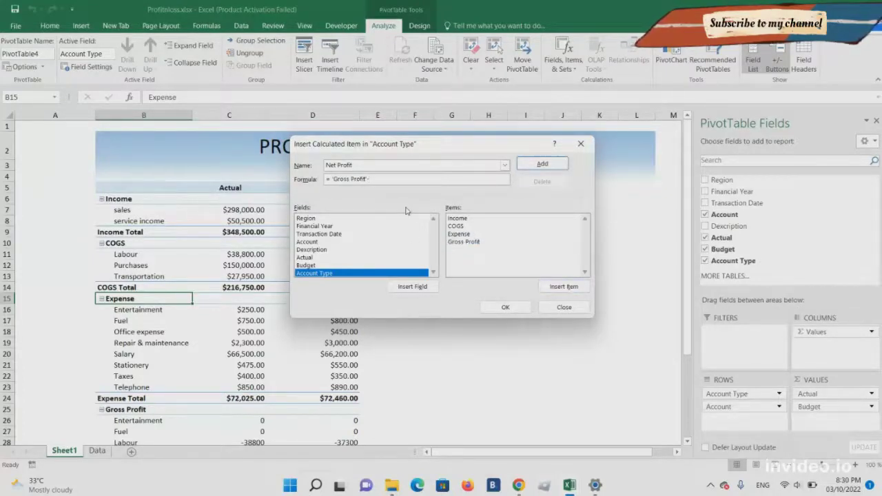
double_click(459, 235)
left_click(505, 307)
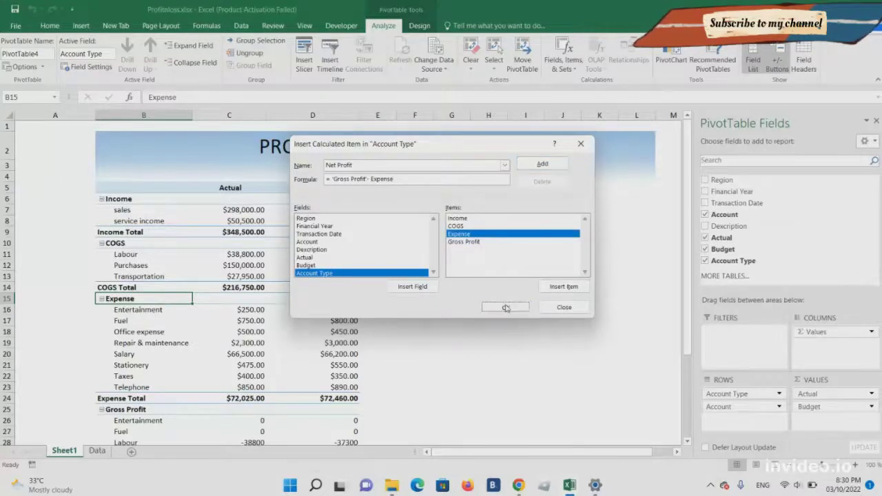
Review the account rows and totals under the Gross Profit and Net Profit items of the PivotTable.
key("Down")
key("Down")
key("Down")
key("Down")
key("Down")
key("Down")
key("Down")
key("Down")
key("Down")
key("Down")
key("Down")
key("Down")
key("Down")
key("Down")
key("Down")
key("Down")
key("Down")
key("Down")
key("Down")
key("Down")
key("Down")
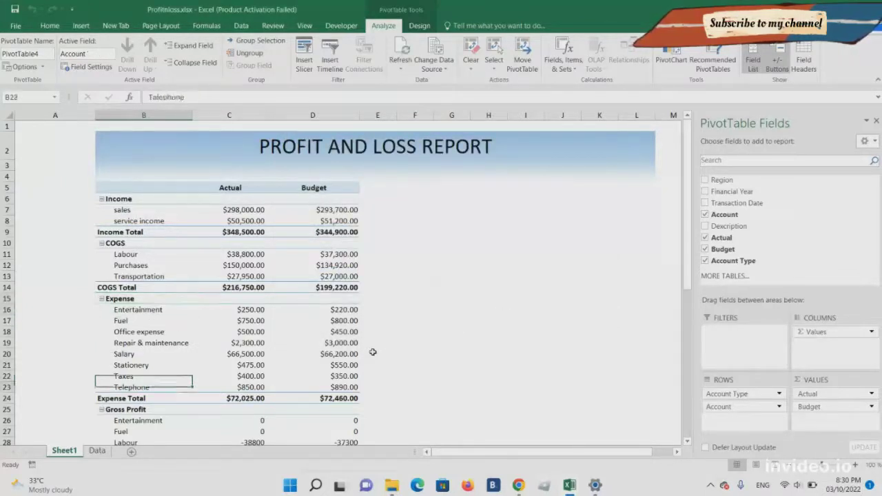
key("Down")
key("Down")
key("Down")
key("Down")
key("Down")
key("Down")
key("Down")
key("Down")
key("Down")
key("Down")
key("Down")
key("Down")
key("Down")
key("Down")
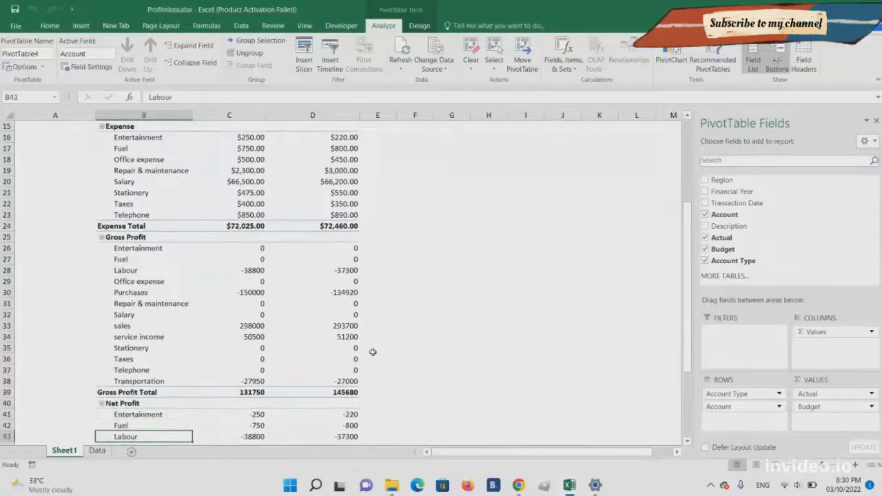
key("Up")
key("Up")
key("Up")
key("Up")
key("Up")
key("Up")
key("Up")
key("Up")
key("Up")
key("Up")
key("Up")
key("Up")
key("Up")
key("Up")
key("Up")
key("Up")
key("Up")
key("Up")
key("Up")
key("Up")
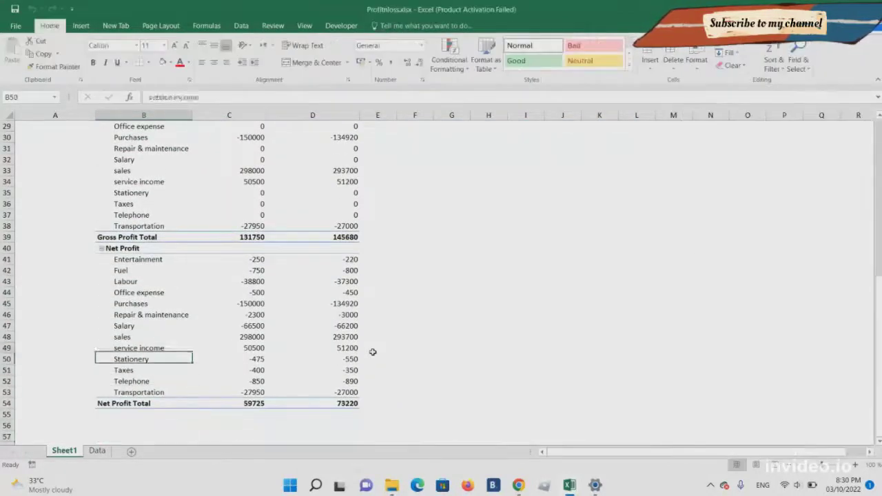
key("Up")
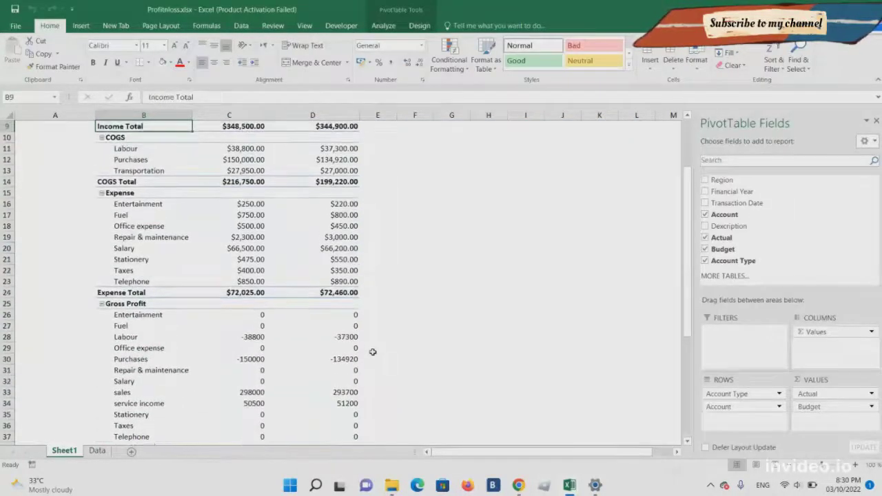
Collapse the Gross Profit and Net Profit groups so each takes a single row.
left_click(102, 304)
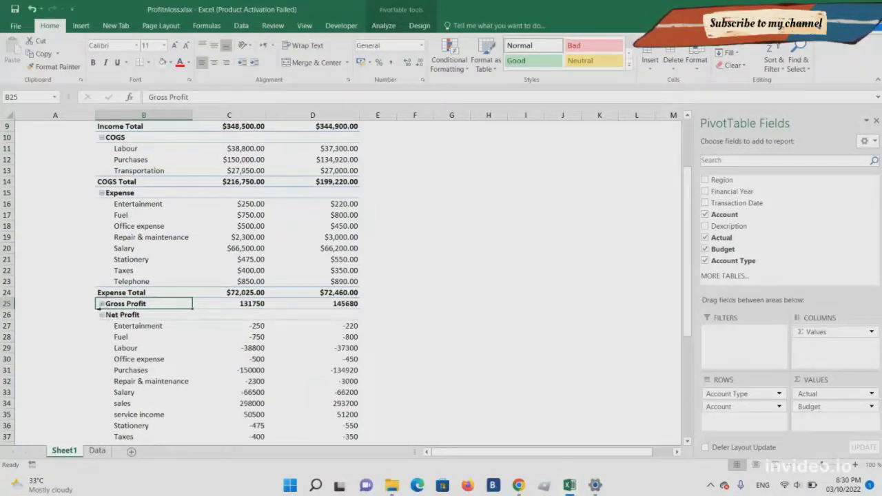
left_click(102, 315)
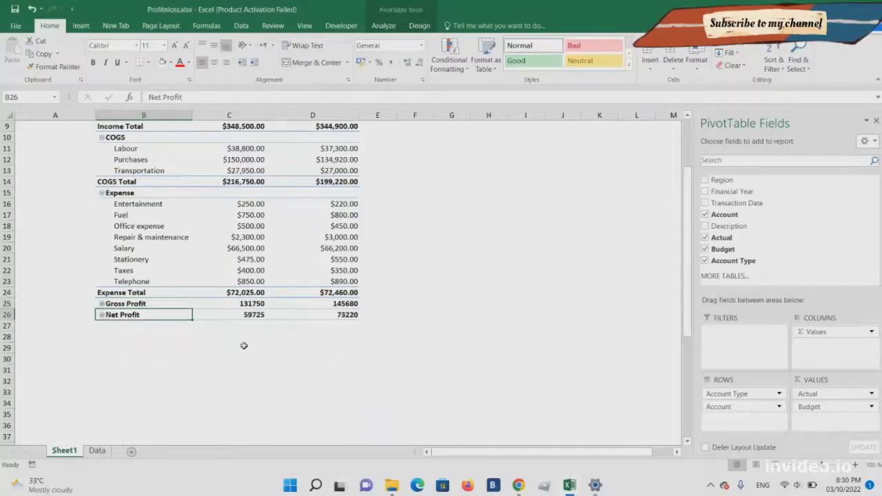
left_click(243, 345)
Move the Gross Profit row so it sits between COGS Total and Expense in the PivotTable.
key("Up")
key("Up")
key("Up")
key("Up")
key("Up")
key("Up")
key("Up")
key("Up")
key("Up")
key("Up")
key("Up")
key("Up")
key("Up")
key("Up")
key("Up")
key("Up")
key("Up")
key("Up")
key("Up")
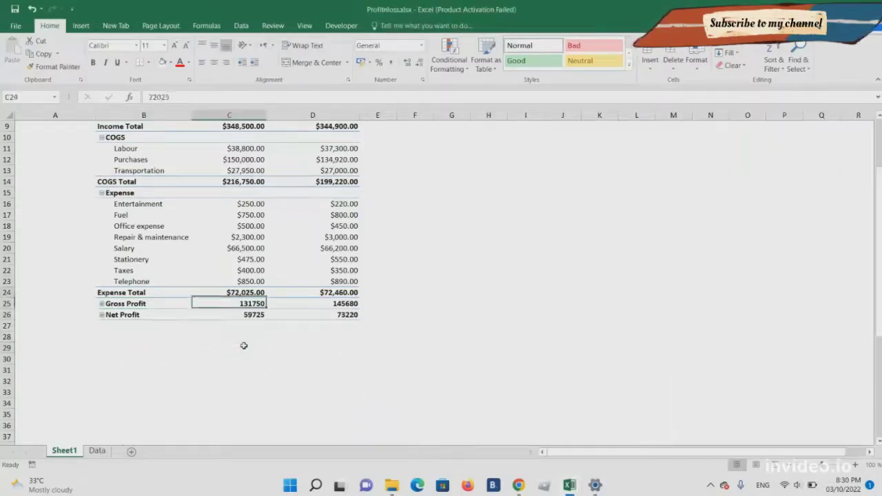
key("Up")
key("Up")
key("Up")
key("Up")
key("Up")
key("Up")
key("Up")
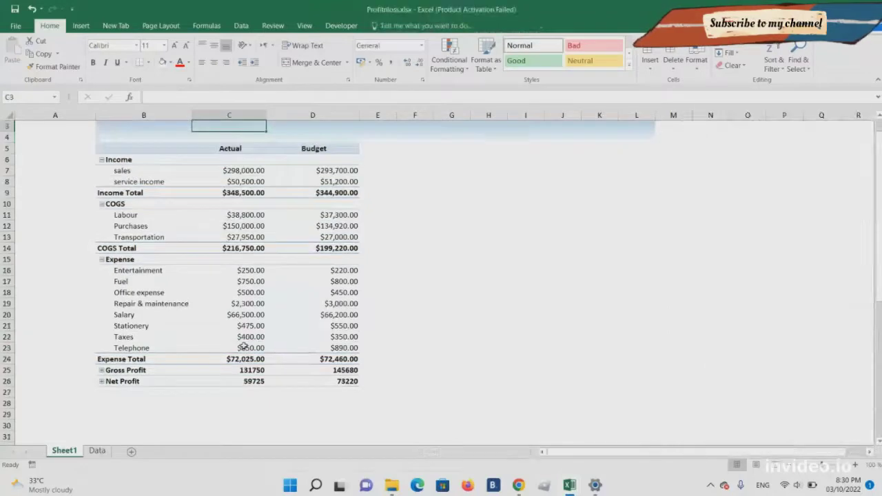
left_click(160, 370)
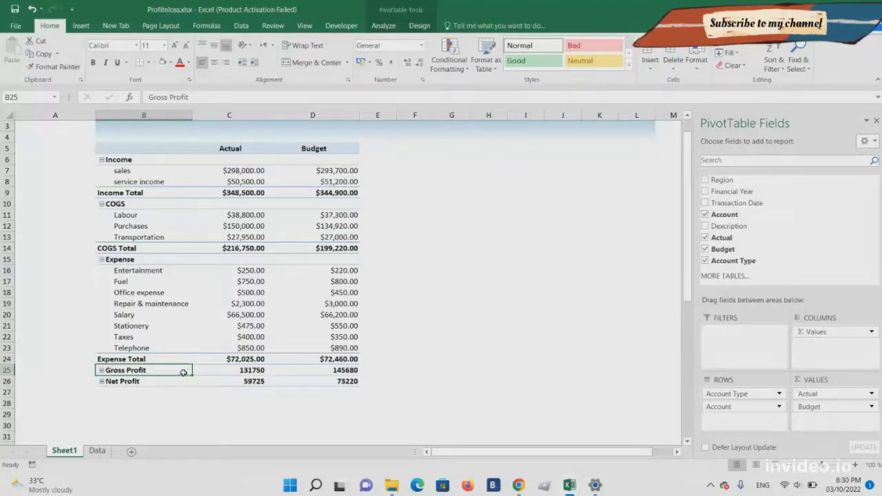
left_click_drag(184, 376, 177, 283)
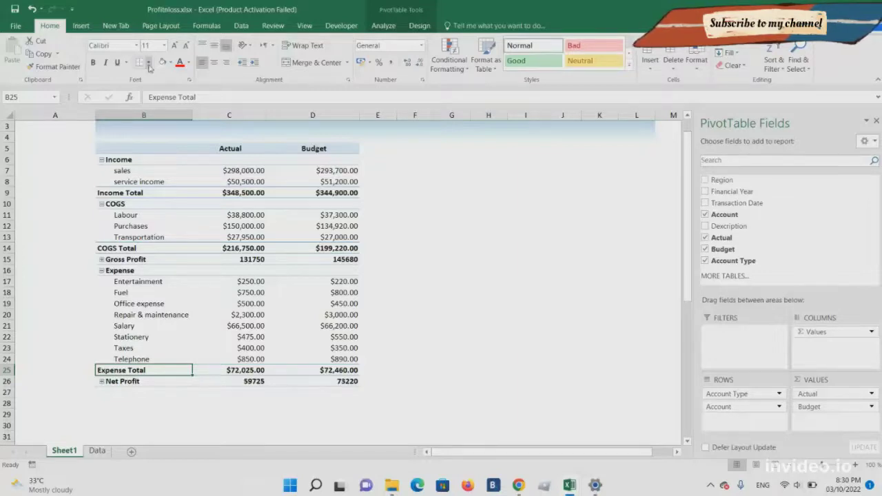
Hide the expand and collapse buttons of the PivotTable.
left_click(383, 25)
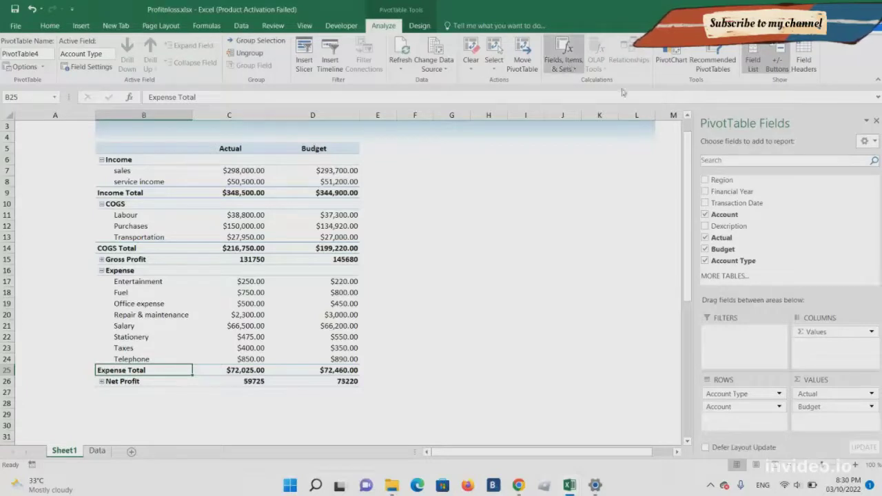
left_click(777, 63)
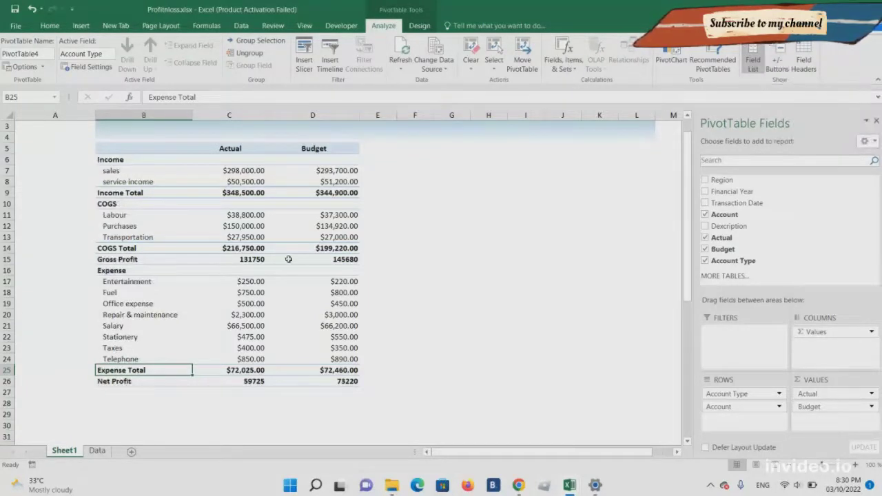
Review the Actual and Budget figures throughout the profit and loss report, from the title to Net Profit.
left_click(196, 315)
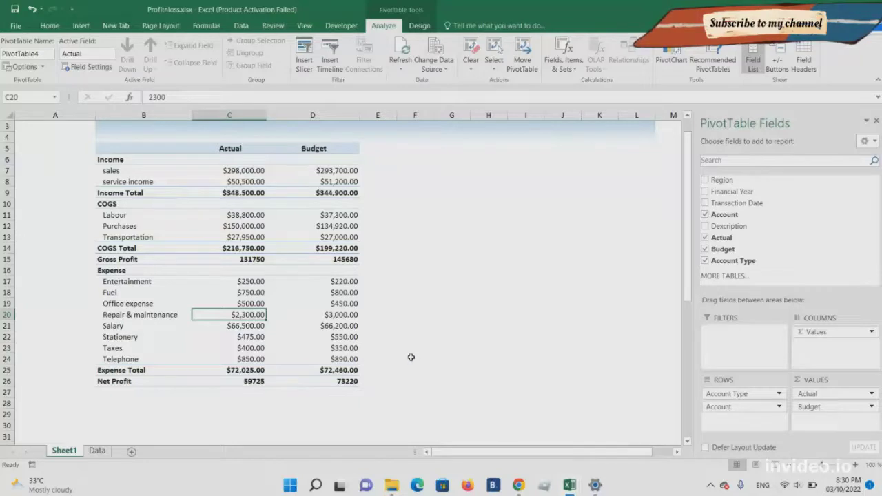
left_click(259, 385)
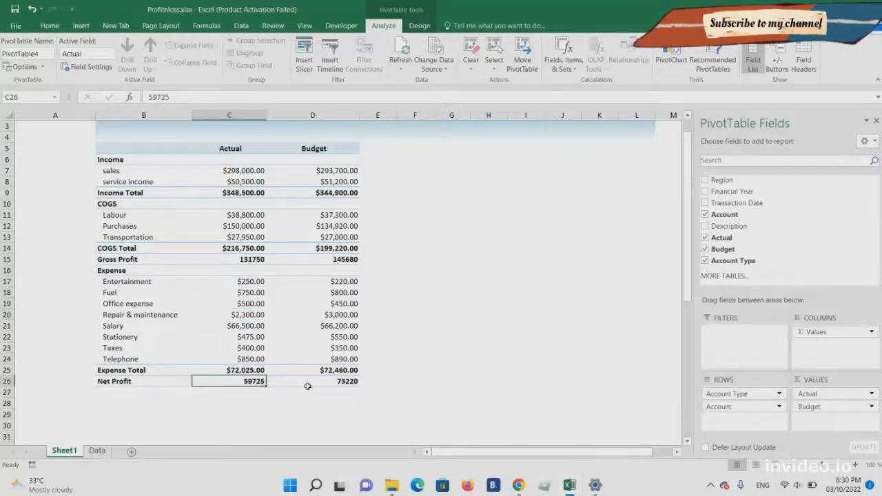
left_click(453, 369)
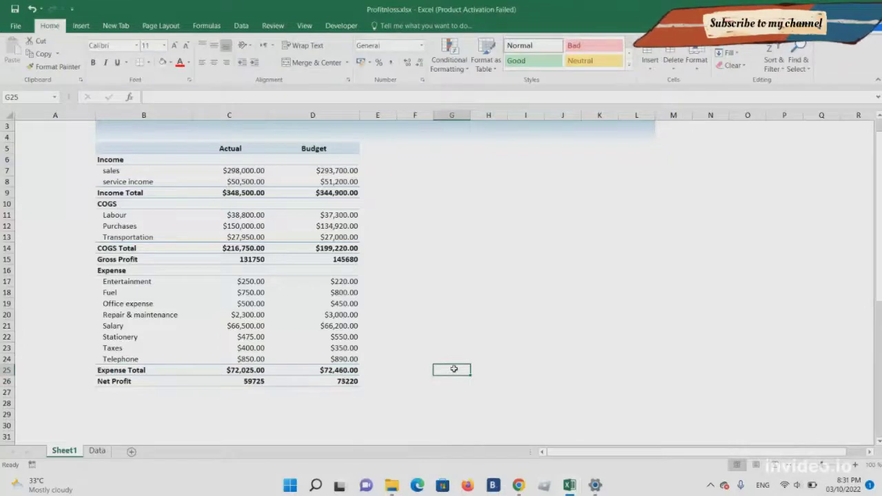
left_click(301, 364)
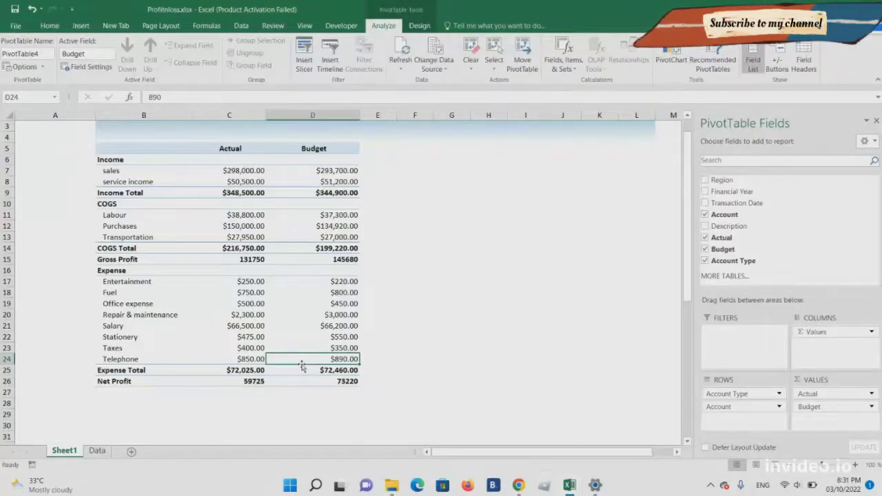
key("Up")
key("Up")
key("Up")
key("Up")
key("Up")
key("Up")
key("Up")
key("Up")
key("Up")
key("Up")
key("Up")
key("Up")
key("Up")
key("Up")
key("Up")
key("Up")
key("Up")
key("Up")
key("Up")
key("Up")
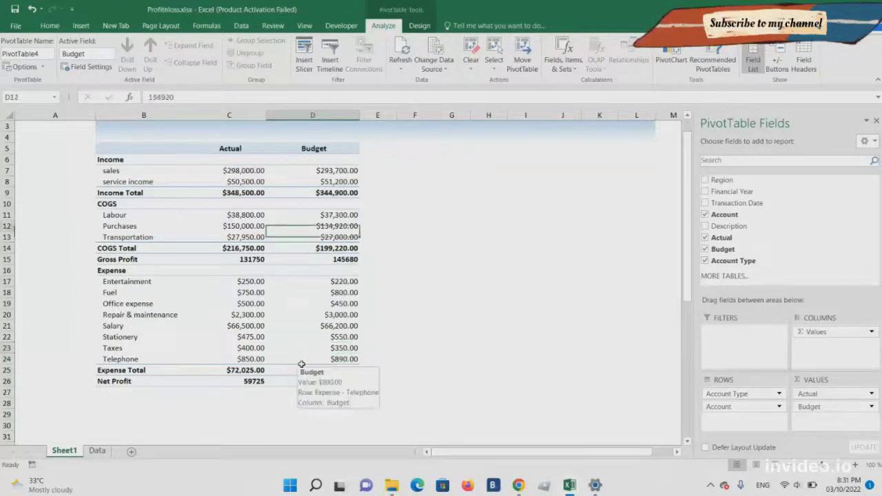
key("Up")
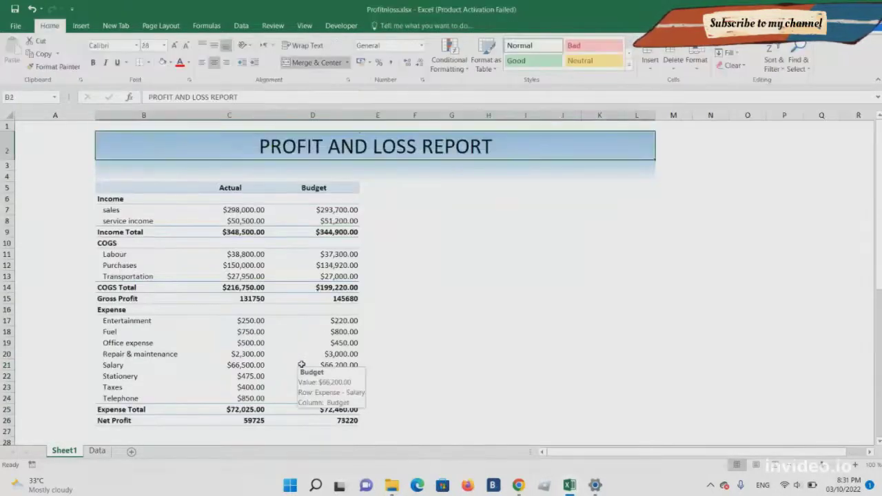
key("Down")
key("Down")
key("Down")
key("Down")
key("Down")
key("Down")
key("Down")
key("Down")
key("Down")
key("Down")
key("Down")
key("Down")
key("Down")
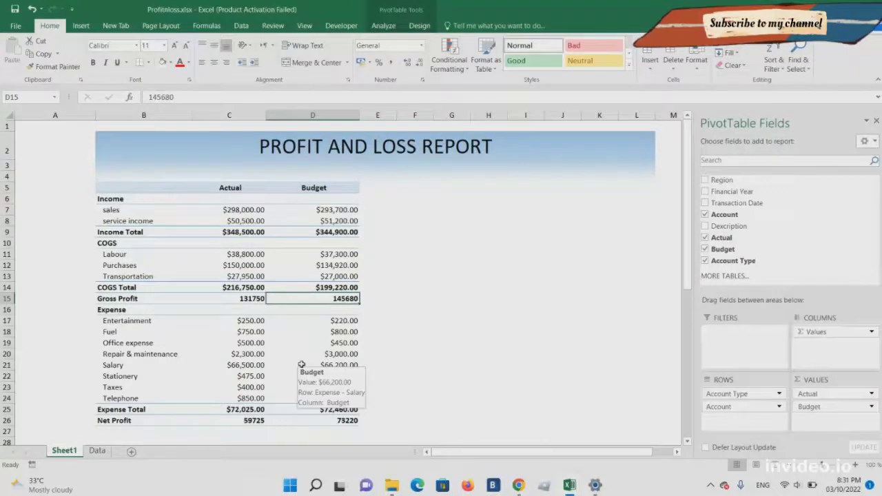
key("Down")
key("Down")
key("Down")
key("Down")
key("Down")
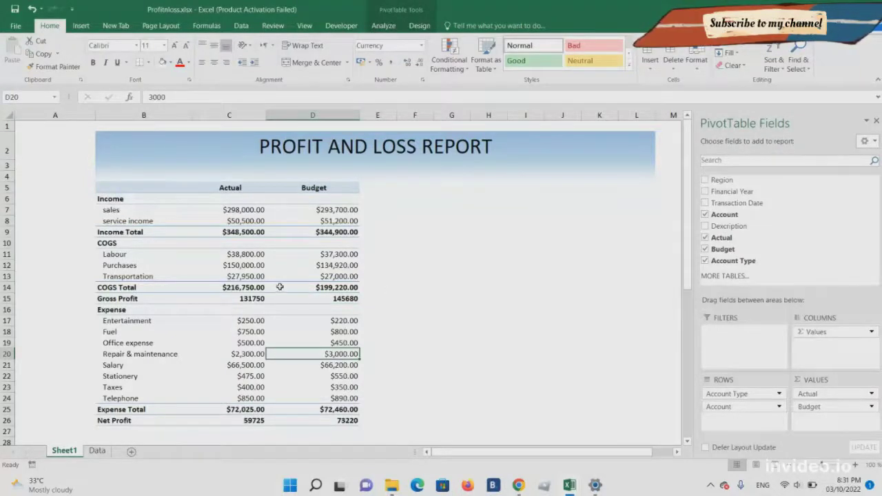
Insert a calculated field named Variance into the PivotTable with the formula = Actual- Budget.
left_click(384, 26)
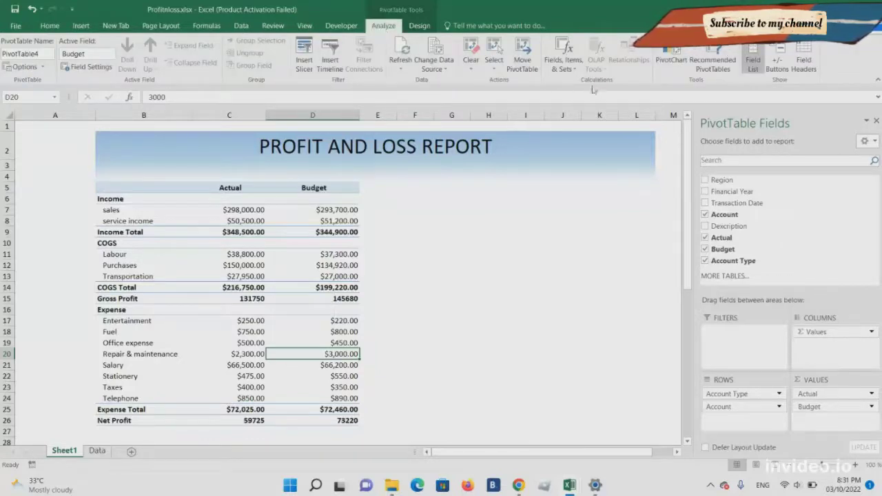
left_click(575, 72)
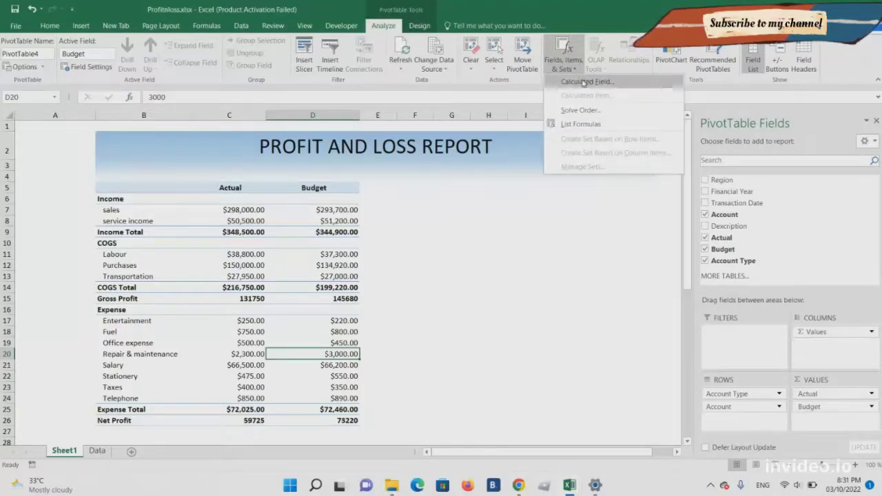
left_click(585, 81)
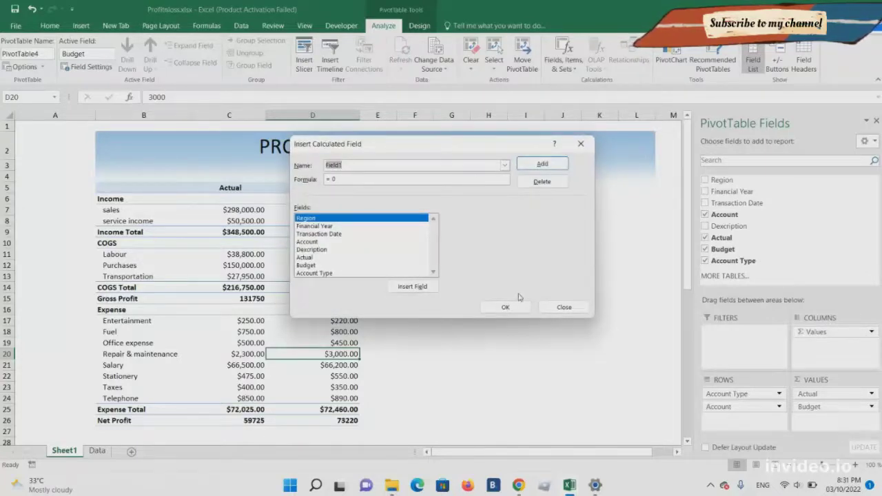
type("V")
key("BackSpace")
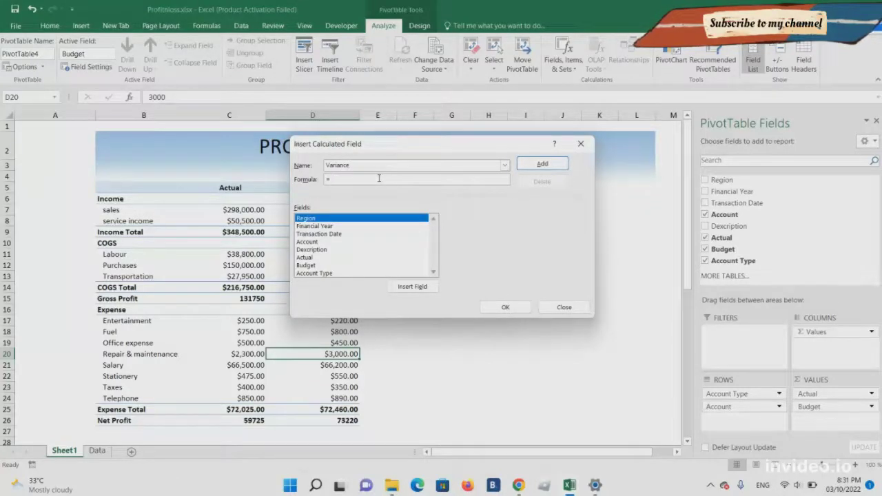
left_click(333, 258)
double_click(332, 260)
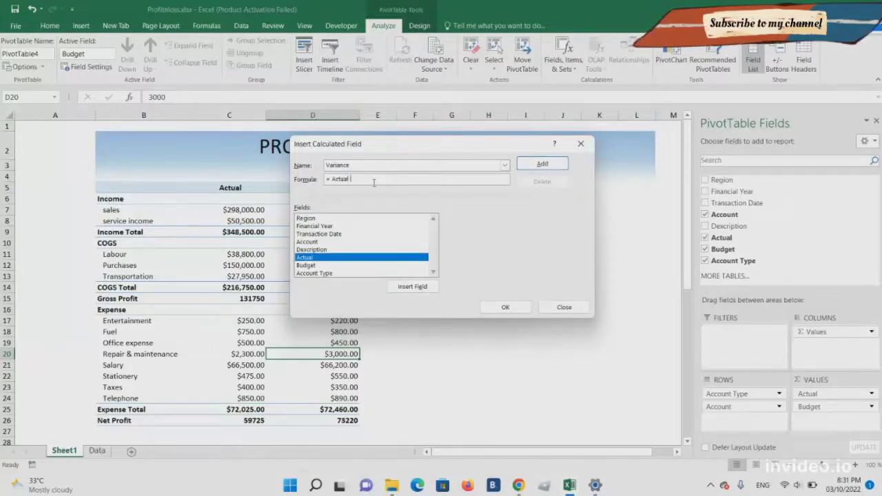
type("-")
left_click(332, 266)
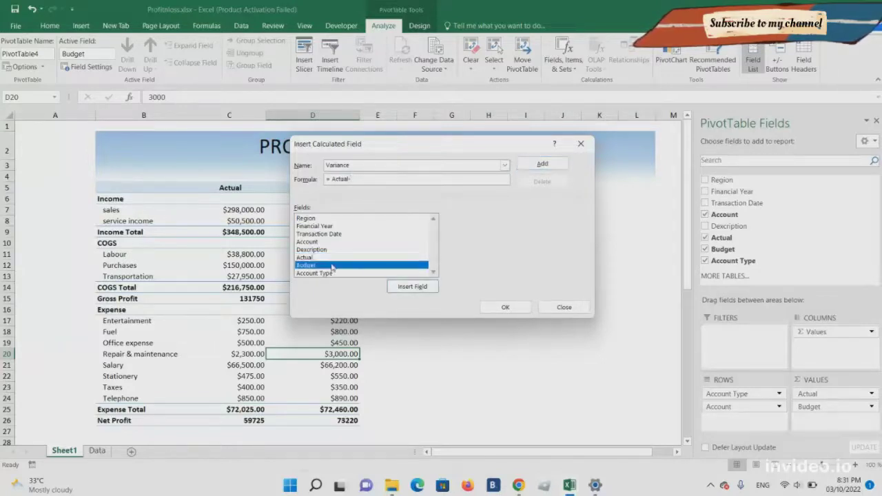
double_click(332, 266)
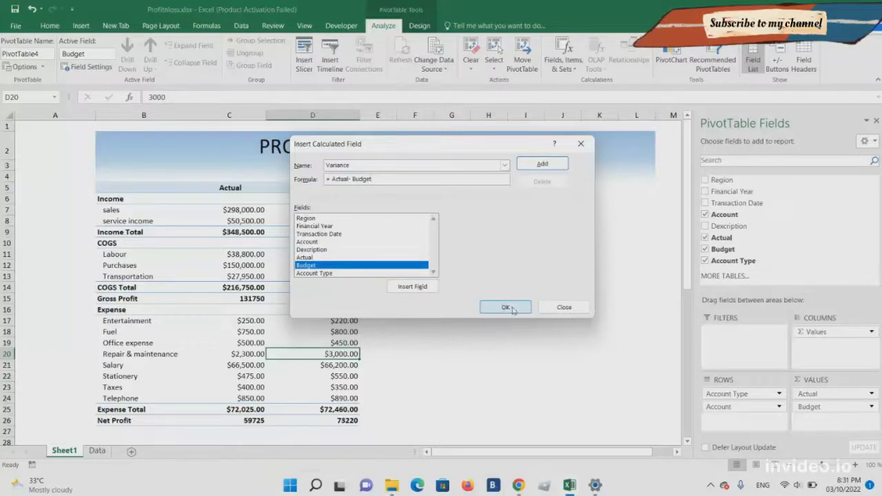
left_click(506, 307)
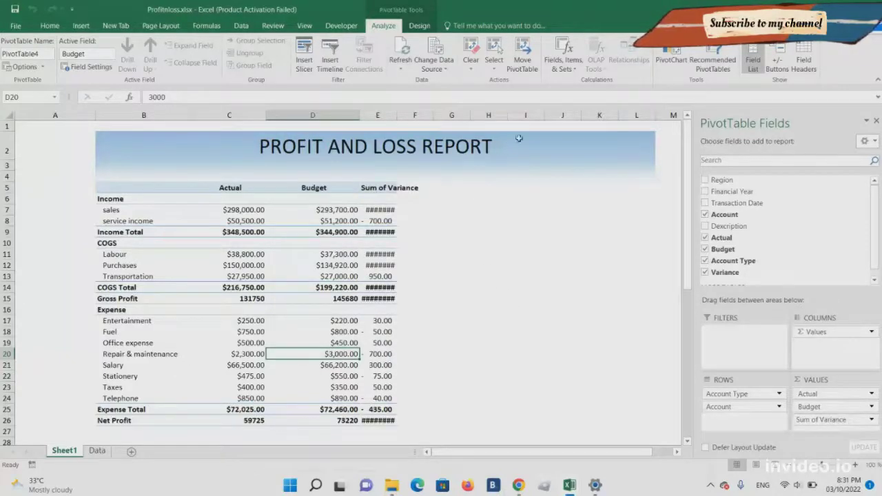
Insert a calculated field named Variance % with the formula = Actual/ Budget-1, and fit columns E and F to their contents.
left_click(576, 76)
left_click(577, 82)
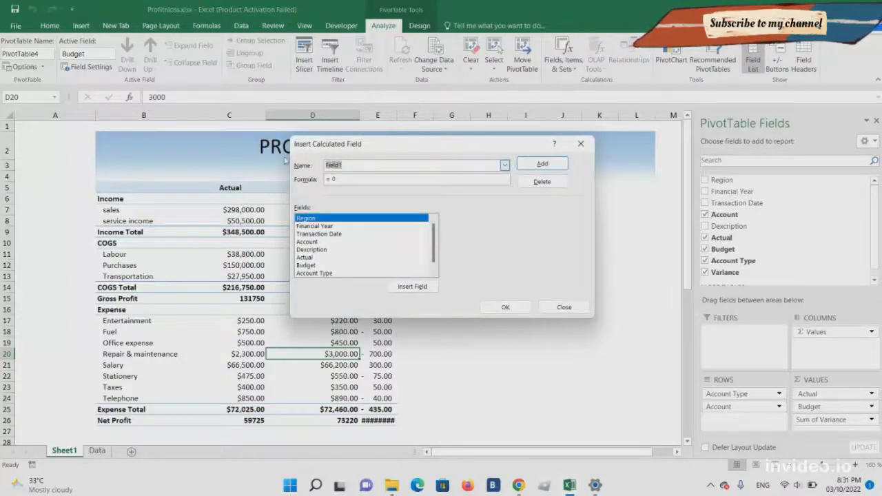
type("Varian")
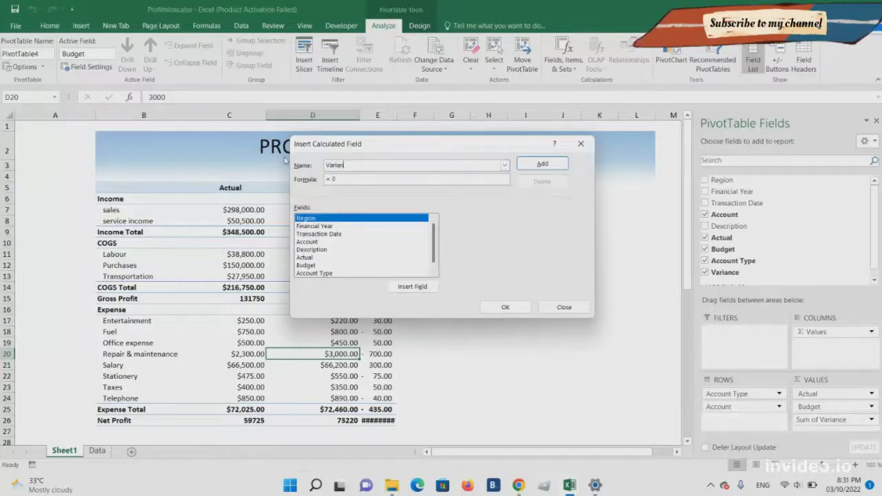
type("ce %")
double_click(317, 258)
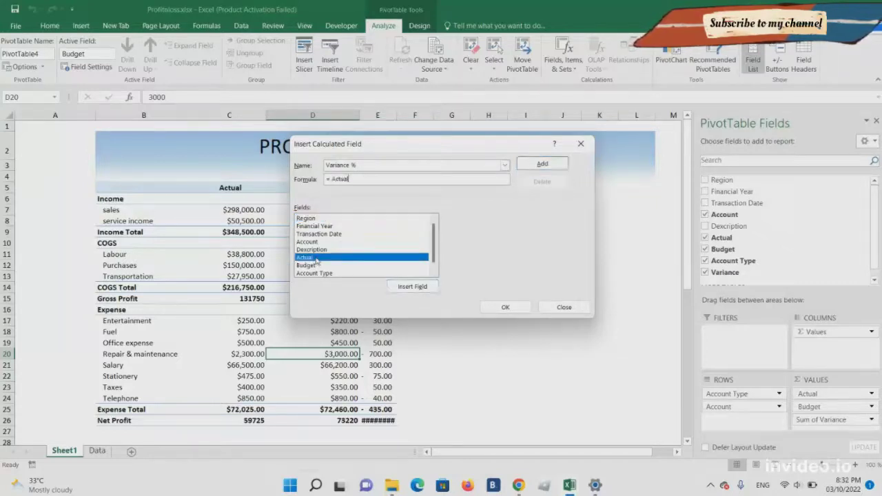
type("/")
double_click(329, 266)
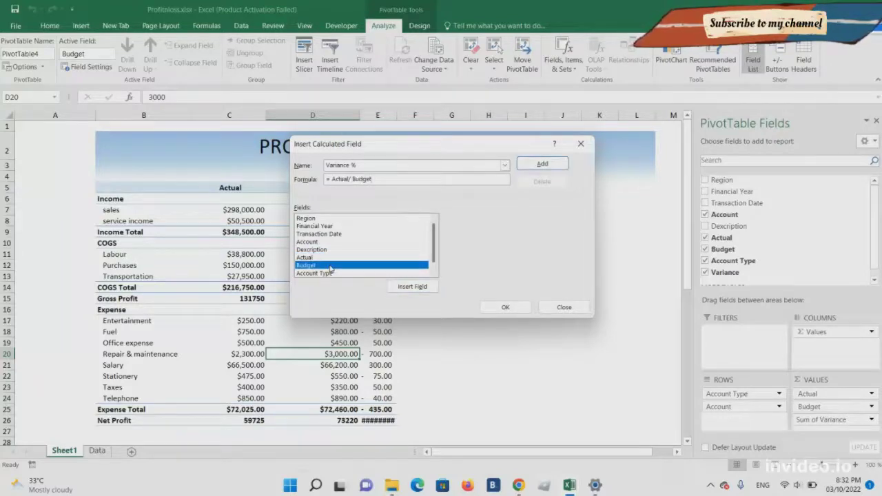
key("Return")
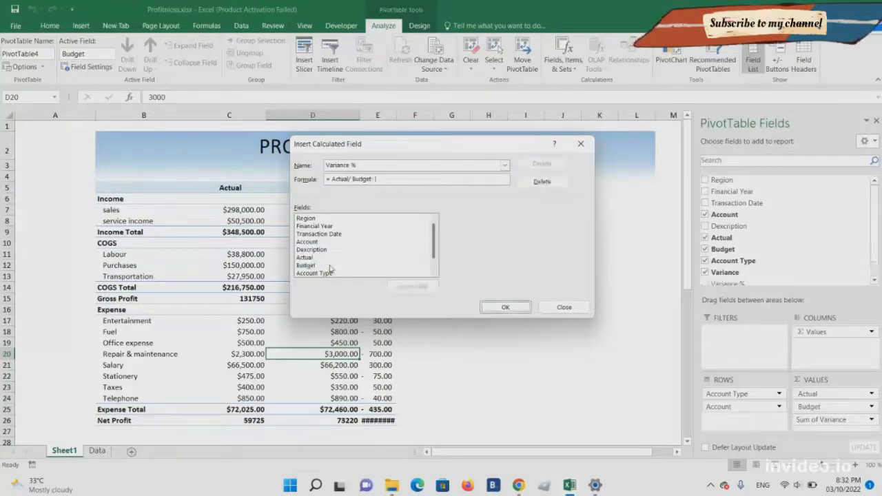
type("-1")
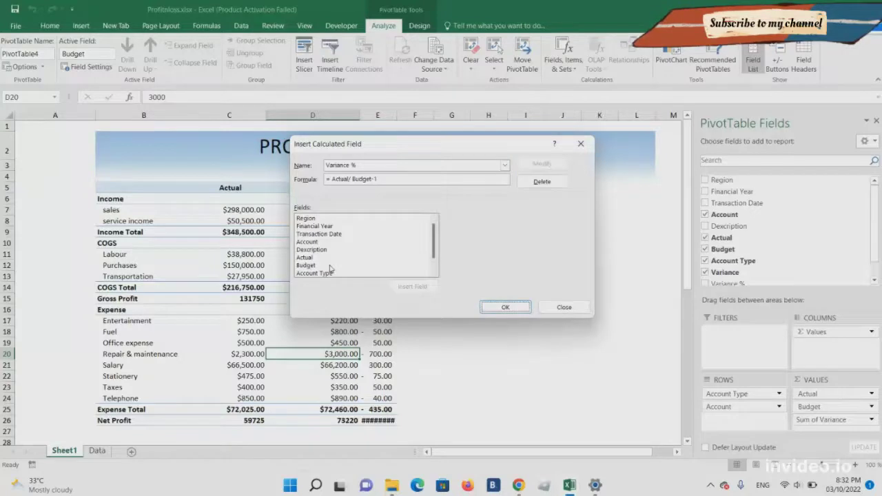
left_click(502, 308)
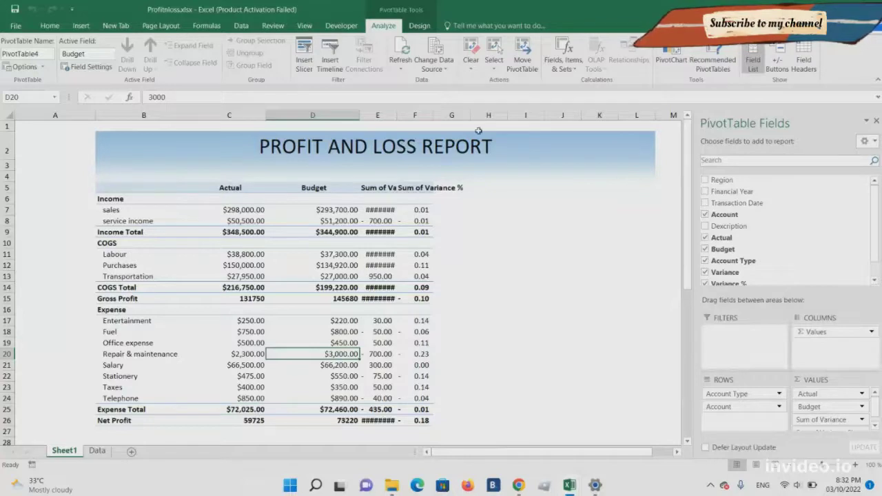
double_click(398, 115)
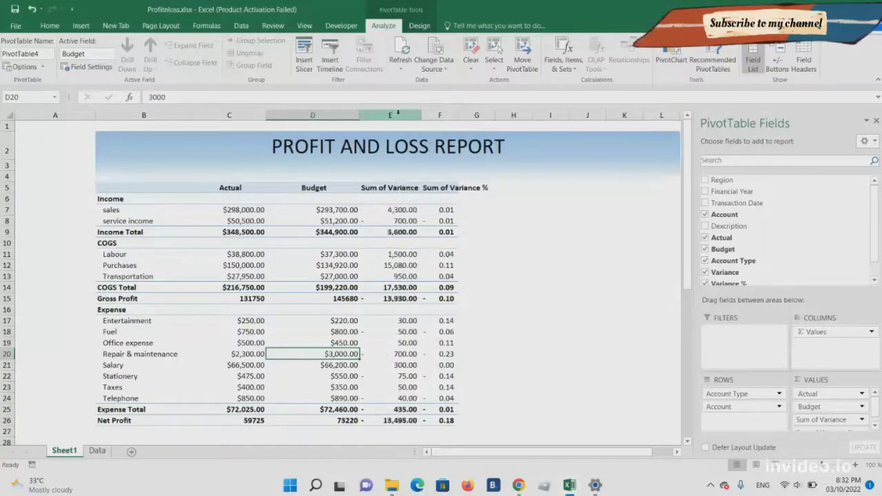
double_click(459, 115)
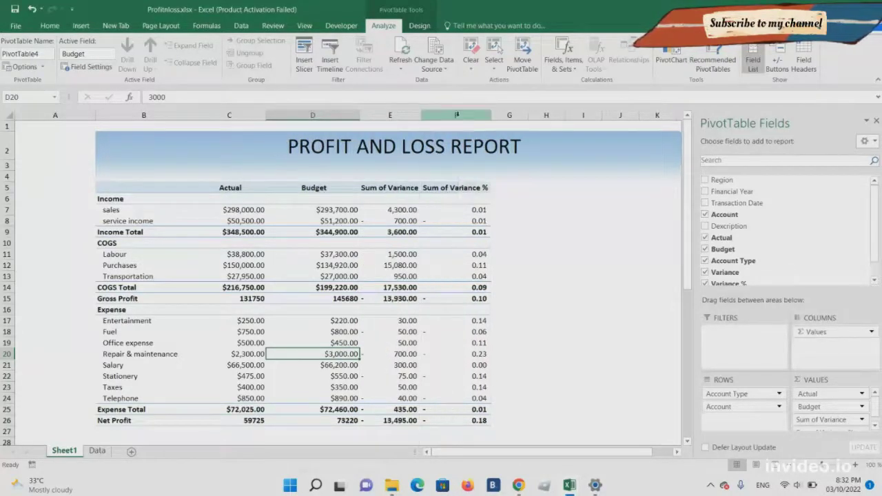
Shorten the Sum of Variance header in E5 to Variance, keeping a leading space.
left_click(407, 187)
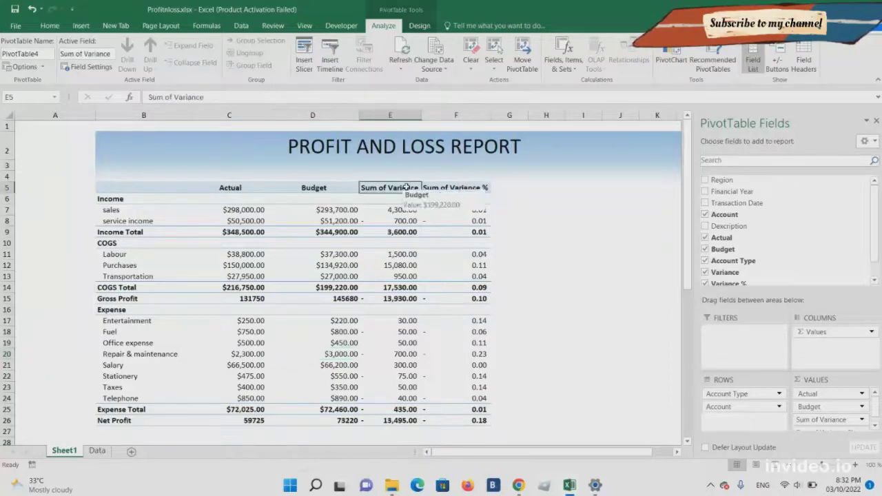
left_click(172, 98)
key("BackSpace")
key("BackSpace")
key("BackSpace")
key("BackSpace")
key("BackSpace")
key("BackSpace")
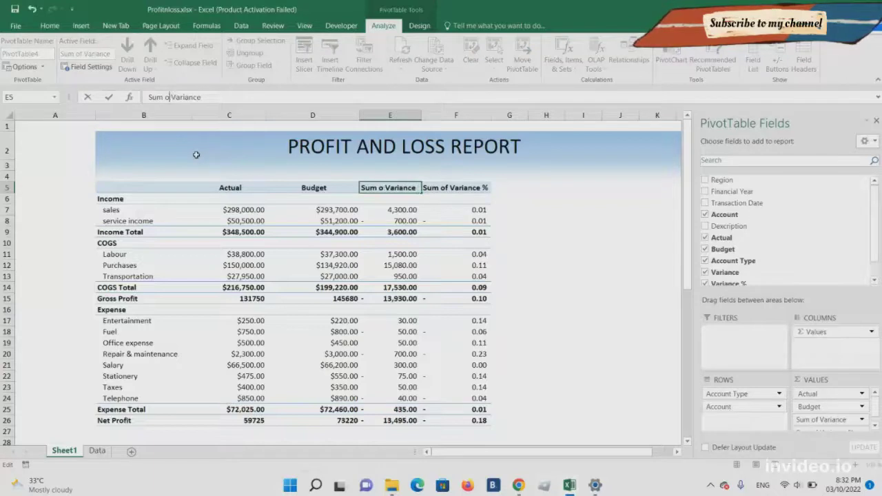
key("Return")
Shorten the Sum of Variance % header in F5 to Variance %, keeping a leading space.
key("Right")
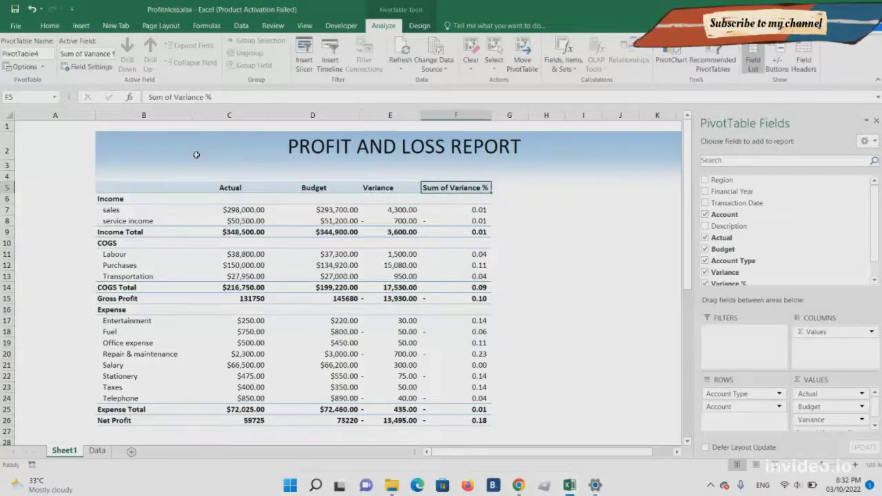
left_click(173, 97)
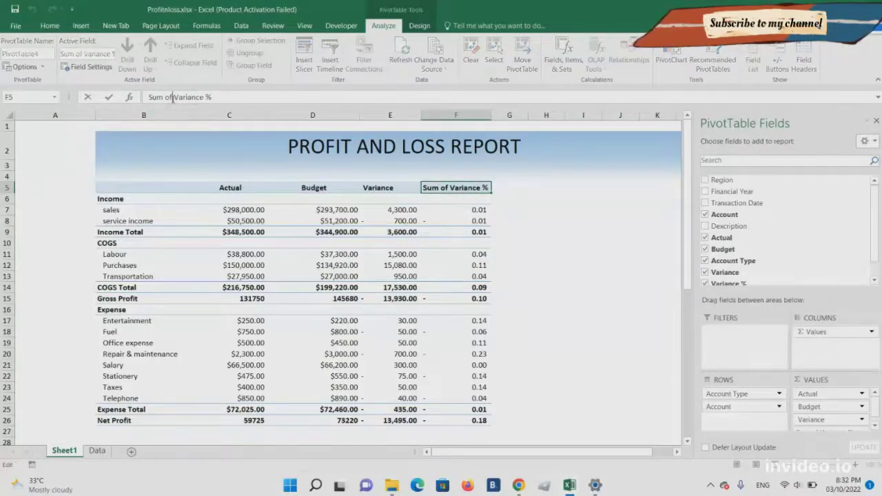
key("BackSpace")
key("BackSpace")
key("BackSpace")
key("BackSpace")
key("BackSpace")
key("BackSpace")
key("BackSpace")
key("Return")
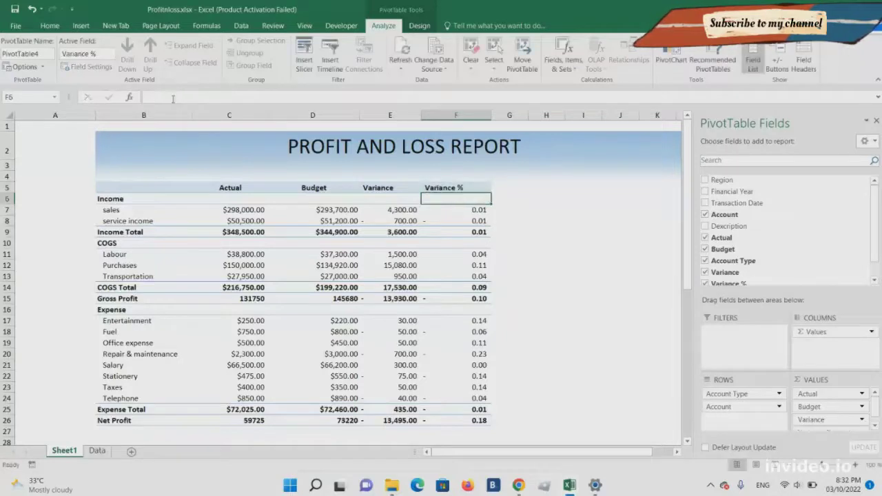
Center the Actual, Budget, Variance and Variance % headers in C5:F5.
key("Left")
key("Left")
key("Left")
key("shift+Right")
key("shift+Right")
key("shift+Right")
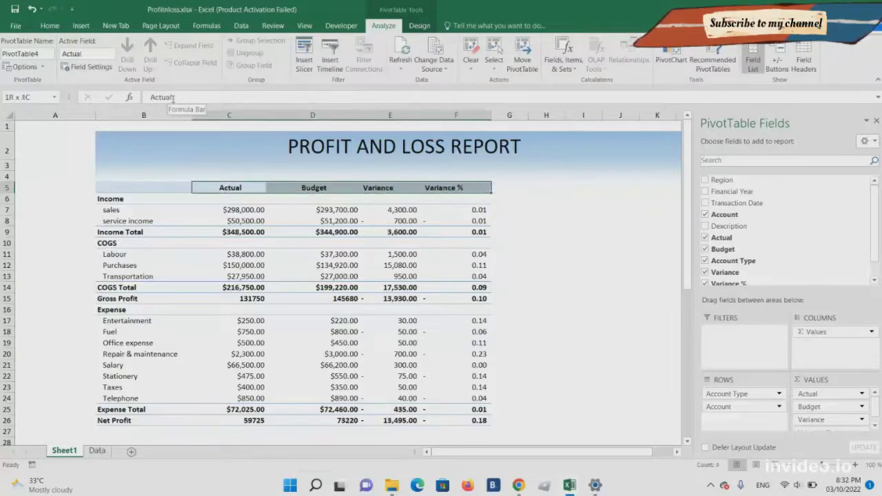
left_click(50, 26)
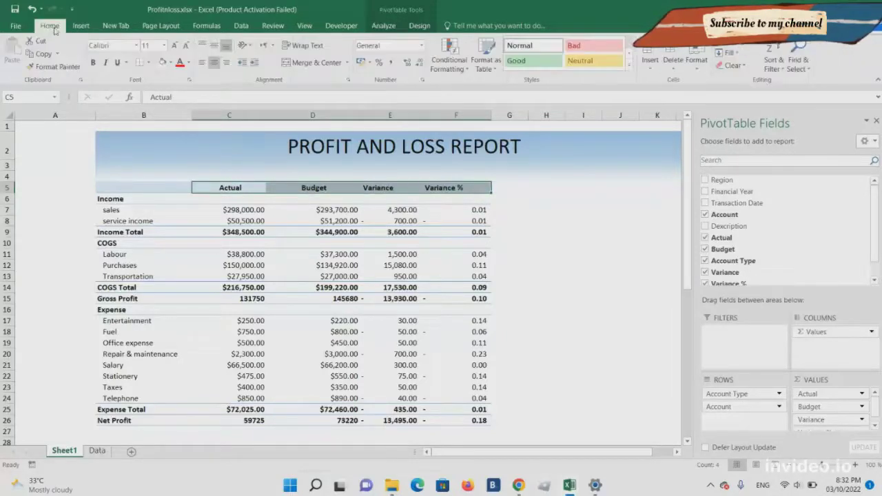
left_click(202, 62)
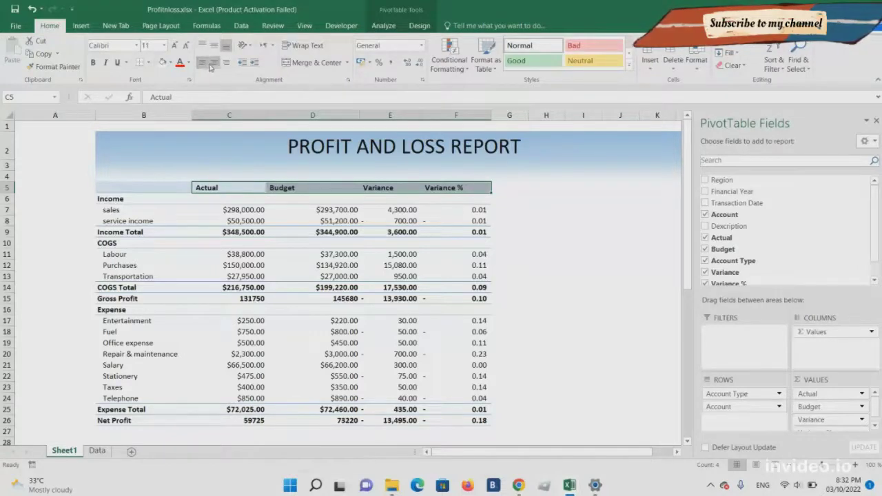
left_click(214, 62)
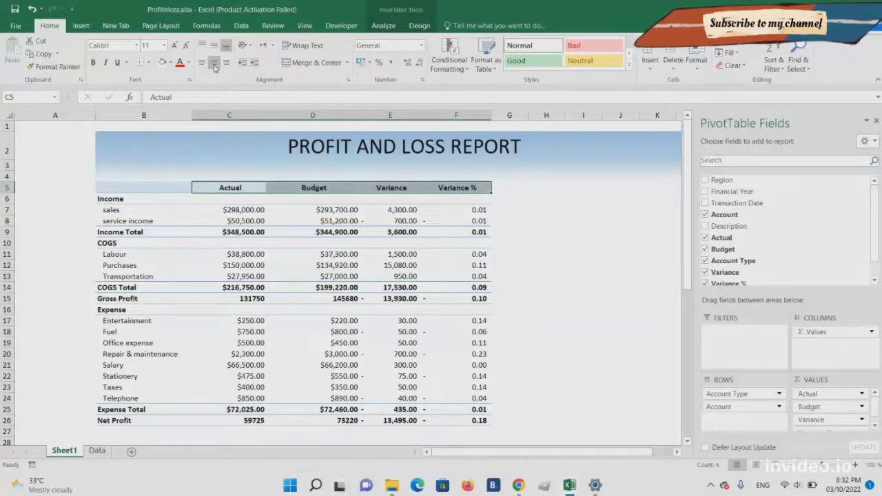
Insert a blank line after each item in the PivotTable.
left_click(208, 241)
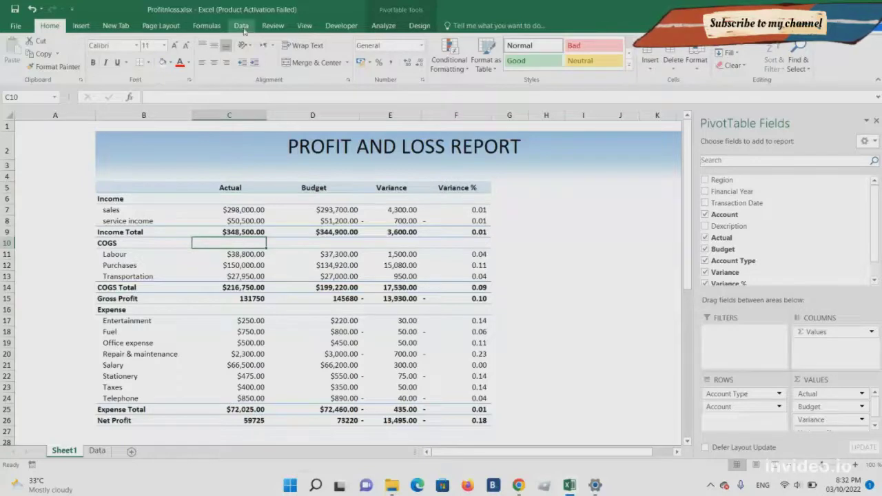
left_click(383, 26)
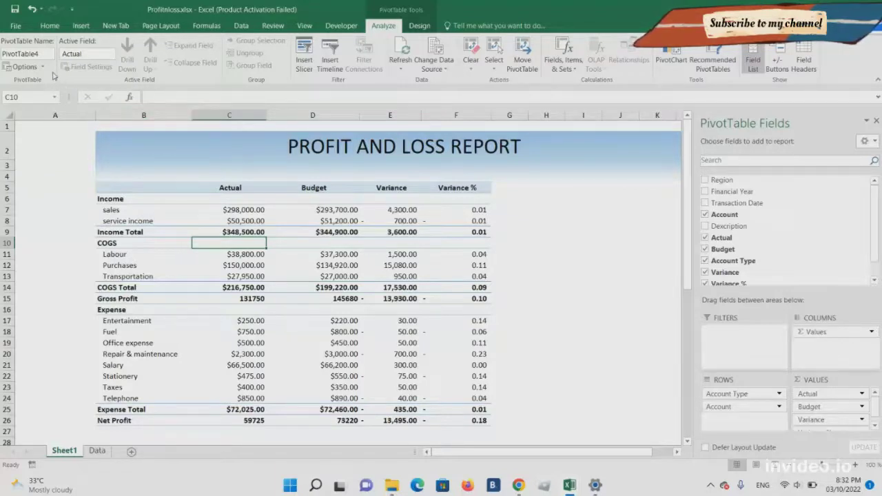
left_click(418, 26)
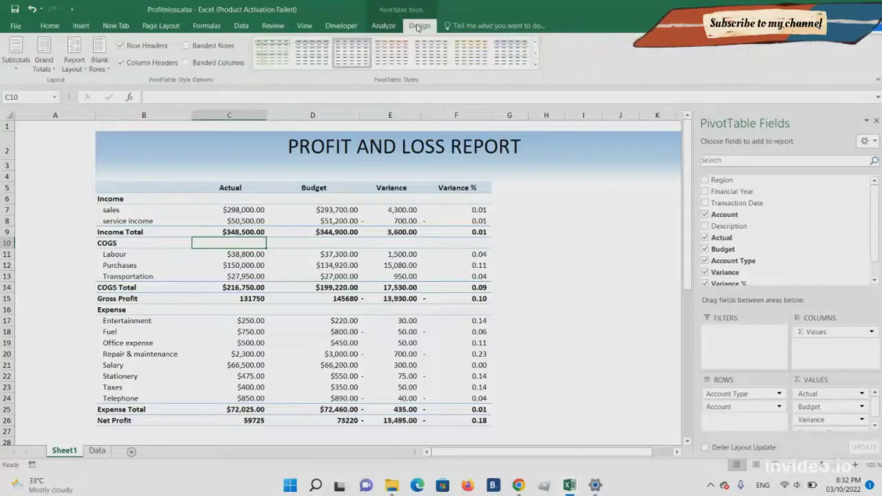
left_click(104, 73)
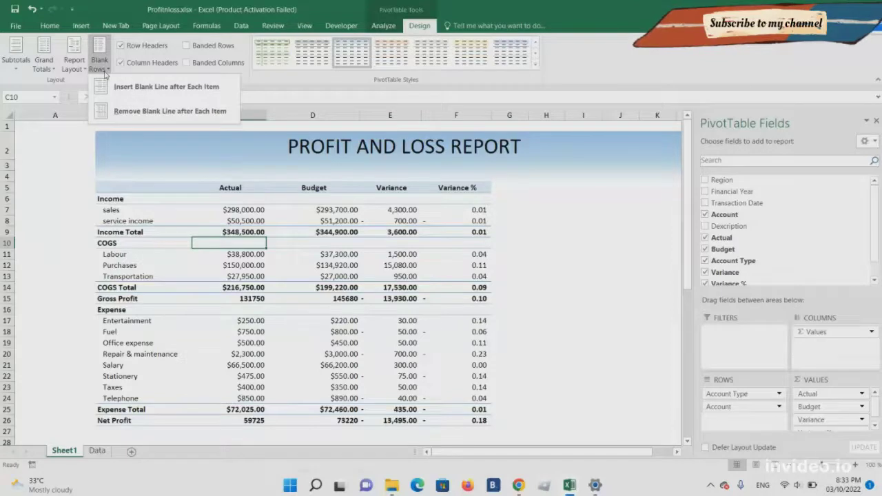
left_click(112, 86)
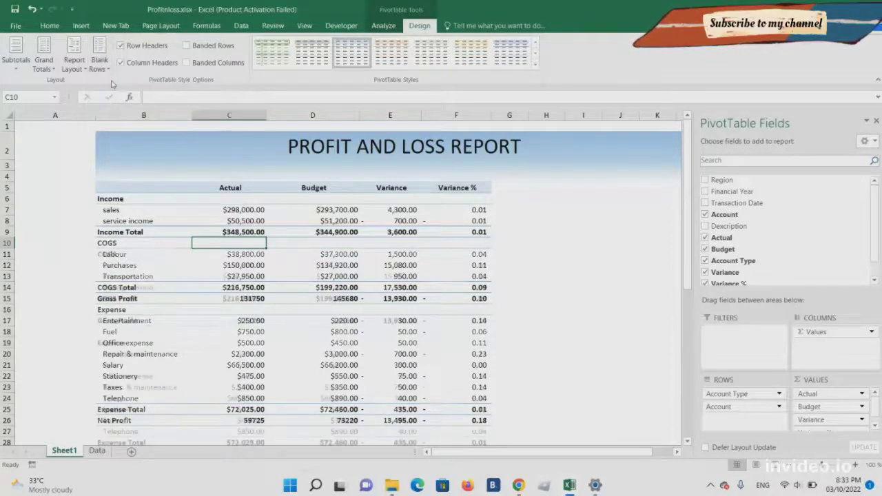
Examine the spacing between sections of the profit and loss report, down past Net Profit and back to the title.
left_click(76, 285)
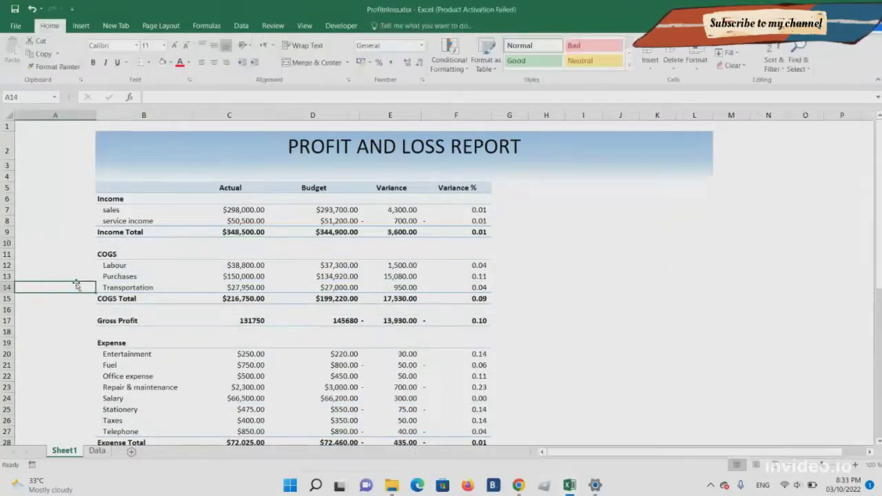
key("Down")
key("Down")
key("Down")
key("Down")
key("Down")
key("Down")
key("Down")
key("Down")
key("Down")
key("Down")
key("Down")
key("Down")
key("Down")
key("Down")
key("Down")
key("Down")
key("Down")
key("Down")
key("Down")
key("Down")
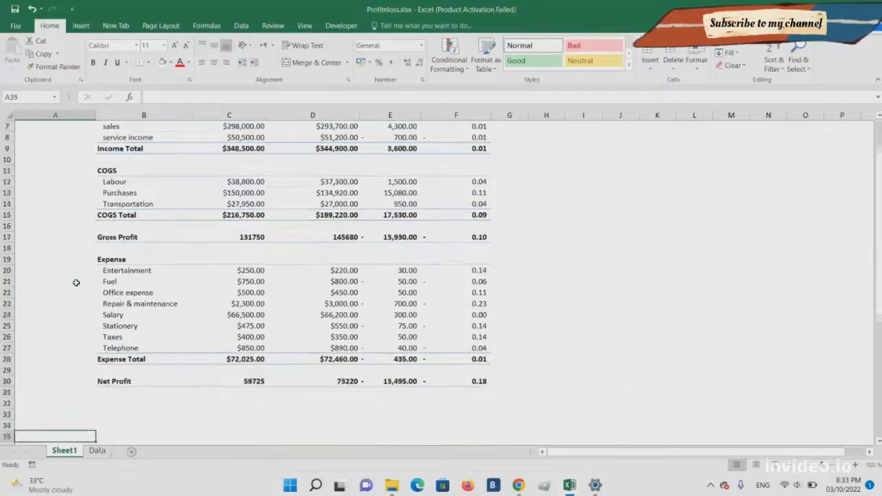
key("Up")
key("Up")
key("Up")
key("Up")
key("Up")
key("Up")
key("Up")
key("Up")
key("Up")
key("Up")
key("Up")
key("Up")
key("Up")
key("Up")
key("Up")
key("Up")
key("Up")
key("Up")
key("Up")
key("Up")
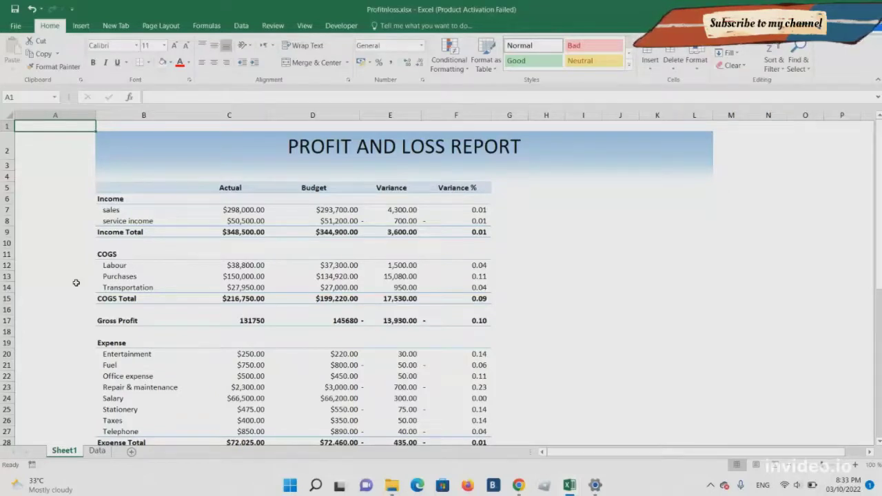
Format the Variance % values from sales to Net Profit as Percentage with 2 decimal places.
left_click(477, 209)
left_click_drag(477, 208, 472, 428)
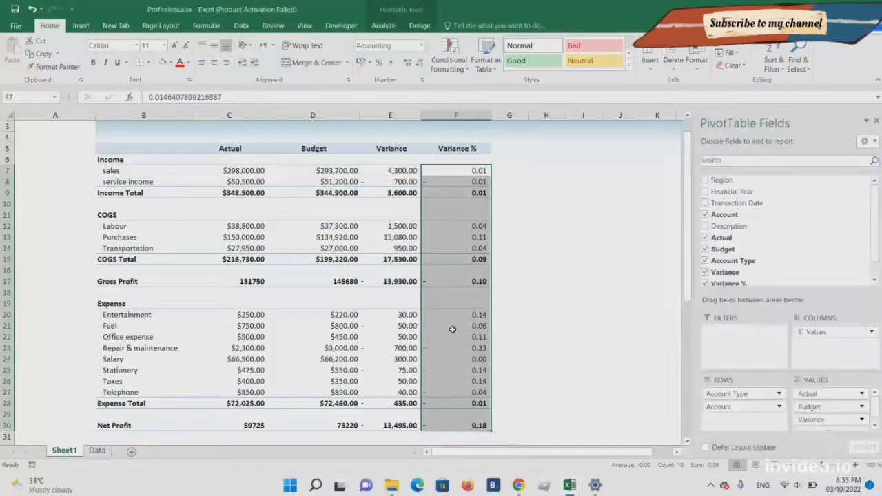
right_click(454, 333)
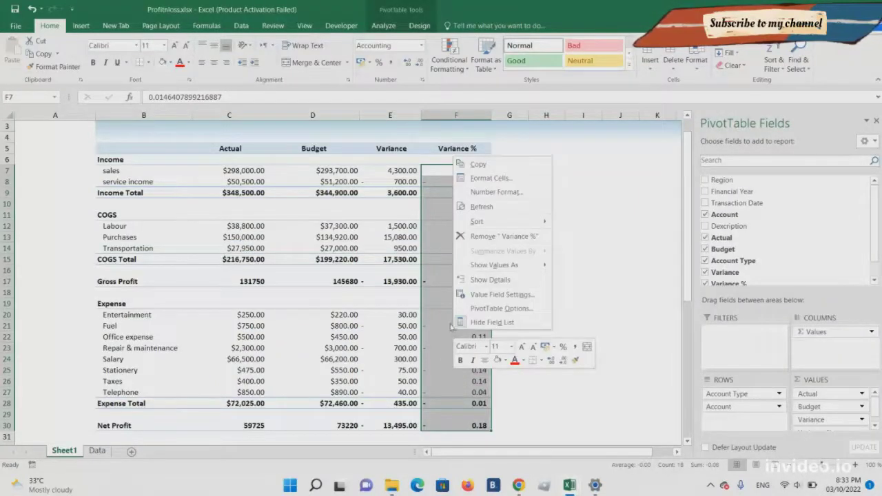
left_click(522, 199)
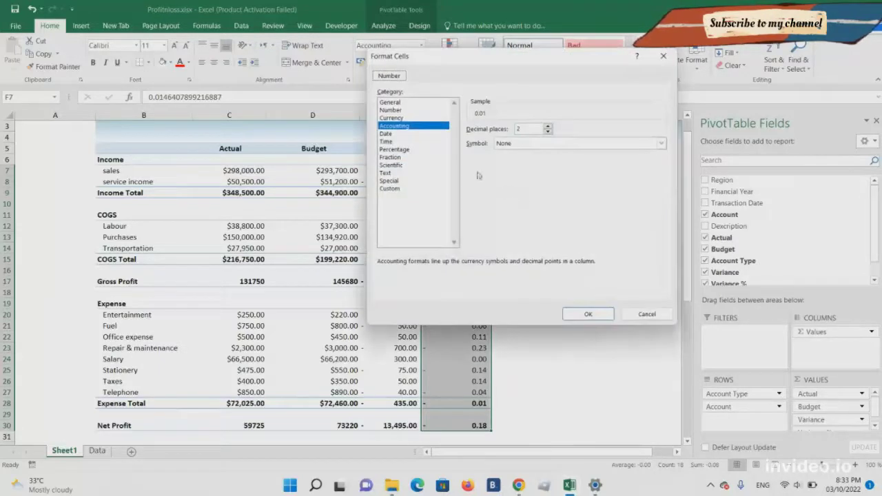
left_click(425, 150)
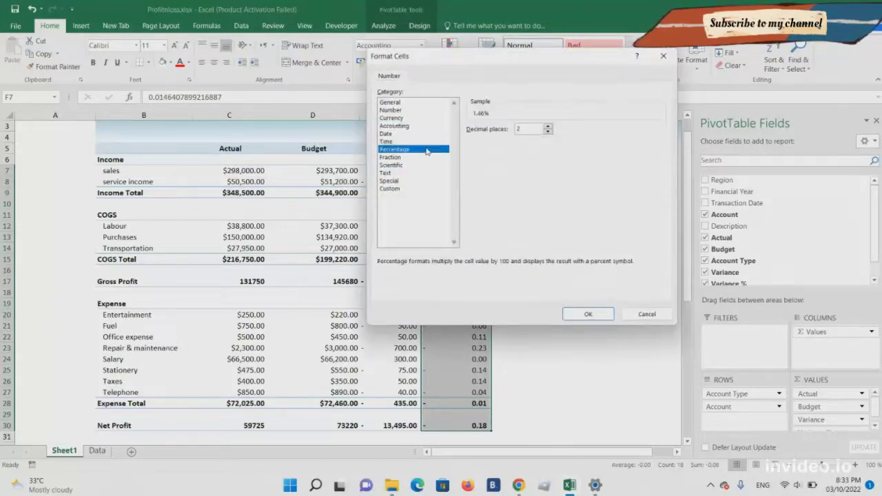
left_click(599, 316)
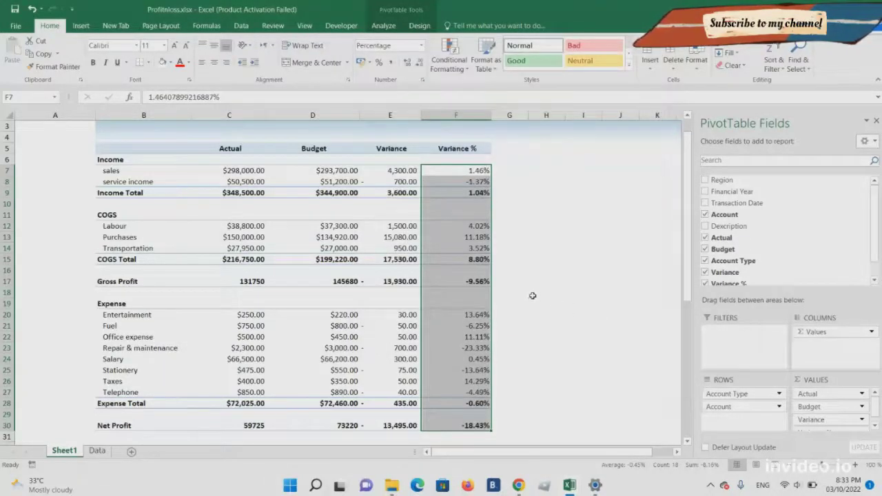
Review the Variance and Variance % columns of the report from its beginning.
left_click(301, 273)
key("Up")
key("Up")
key("Up")
key("Up")
key("Up")
key("Up")
key("Up")
key("Up")
key("Up")
key("Up")
key("Up")
key("Up")
key("Up")
key("Up")
key("Up")
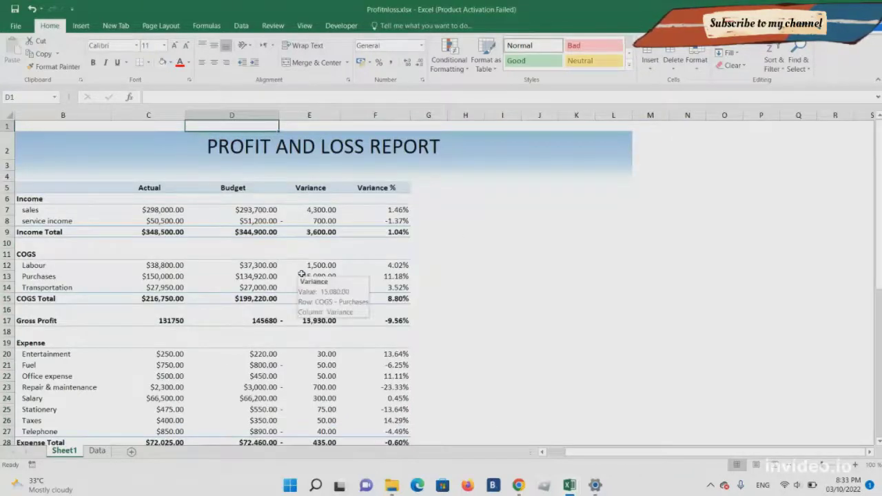
key("Down")
key("Left")
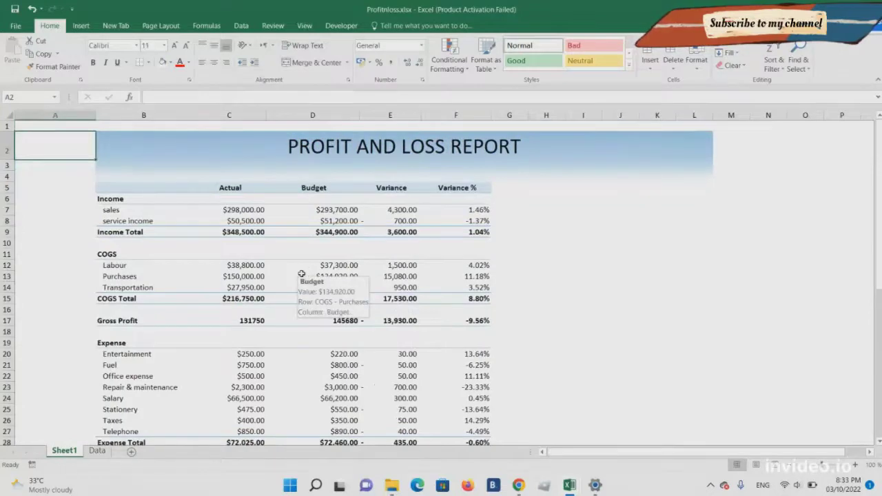
Try adding all borders to the Actual column from the sales row through the row below Net Profit.
left_click(195, 230)
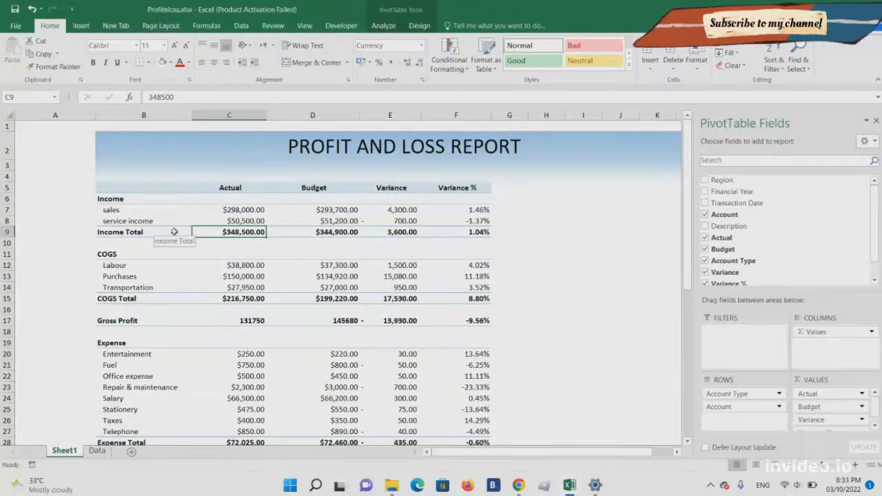
left_click_drag(231, 209, 249, 421)
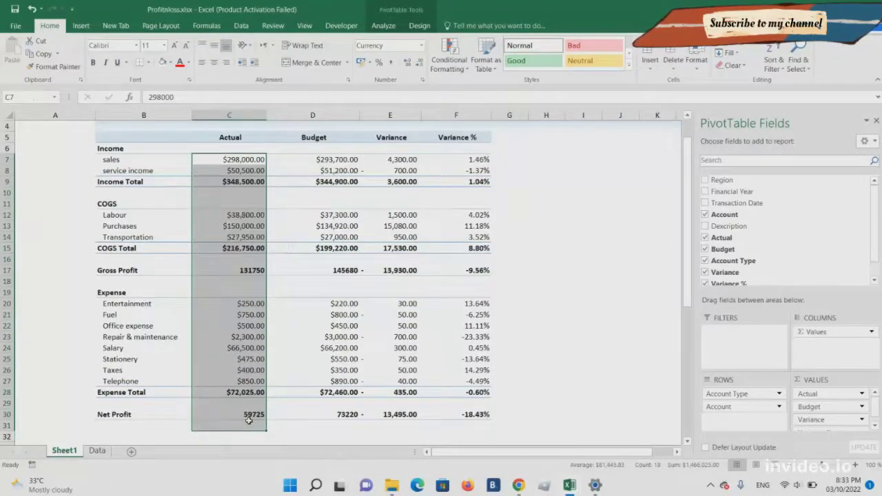
left_click(149, 62)
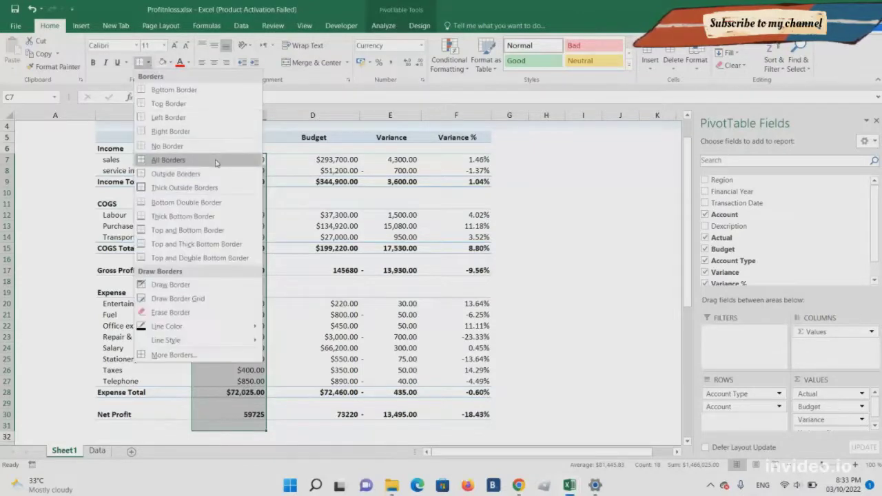
left_click(173, 160)
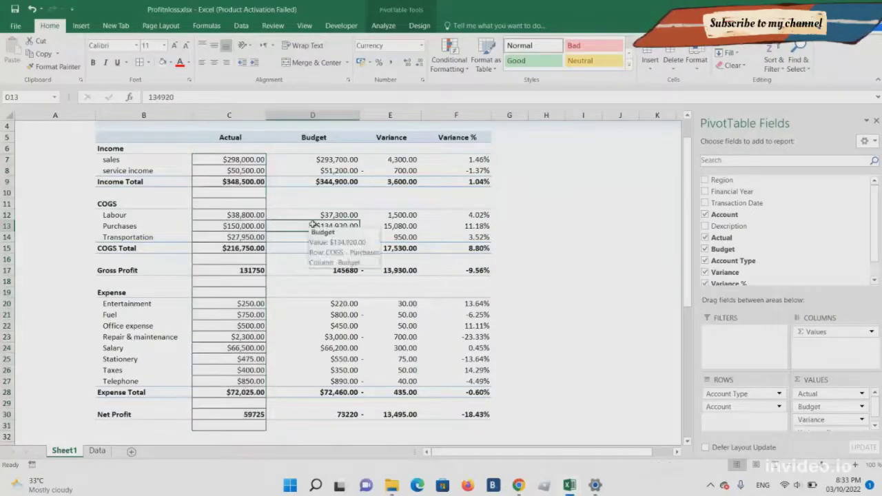
key("Up")
key("Up")
key("Up")
key("Up")
key("Up")
key("Up")
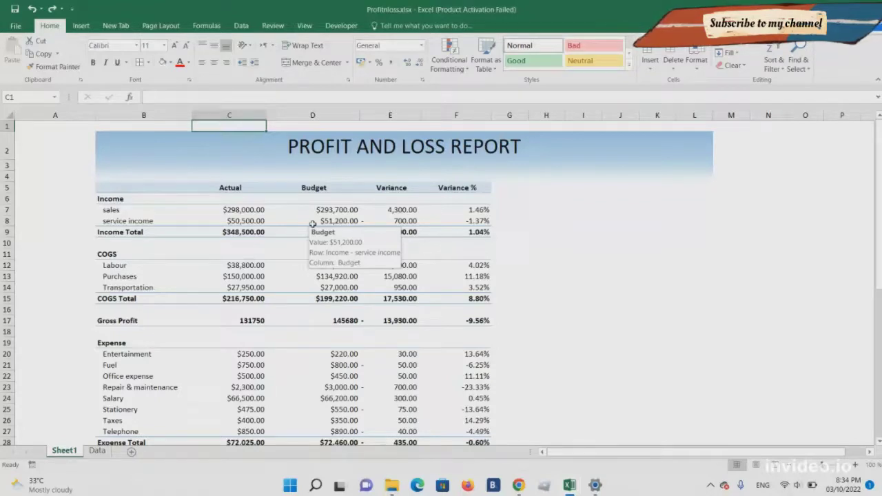
key("Down")
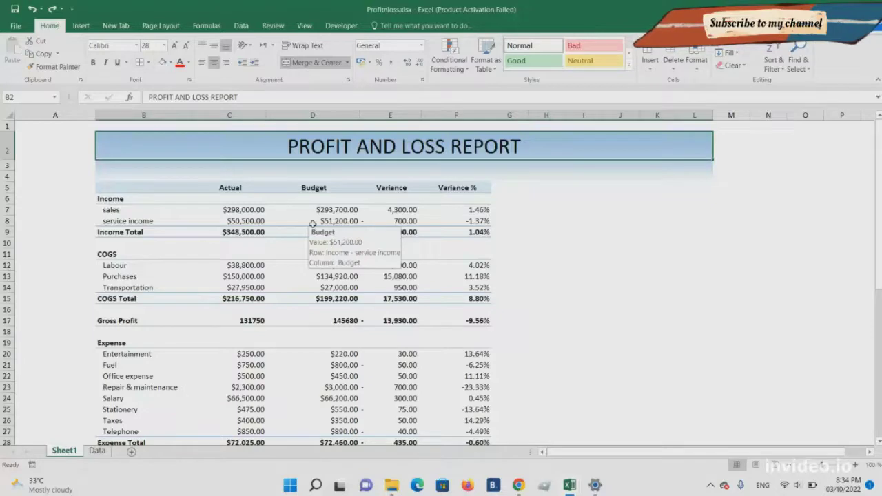
Insert slicers for Region and Financial Year into the PivotTable report.
left_click(410, 210)
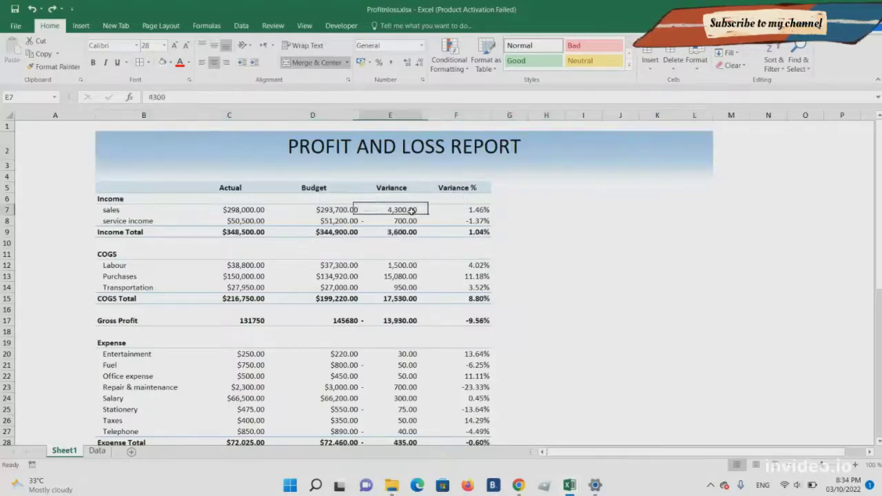
left_click(425, 28)
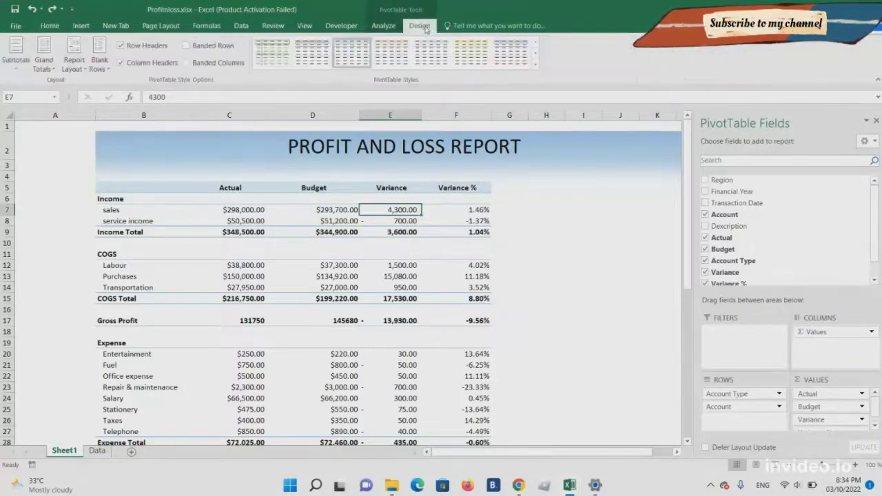
left_click(386, 27)
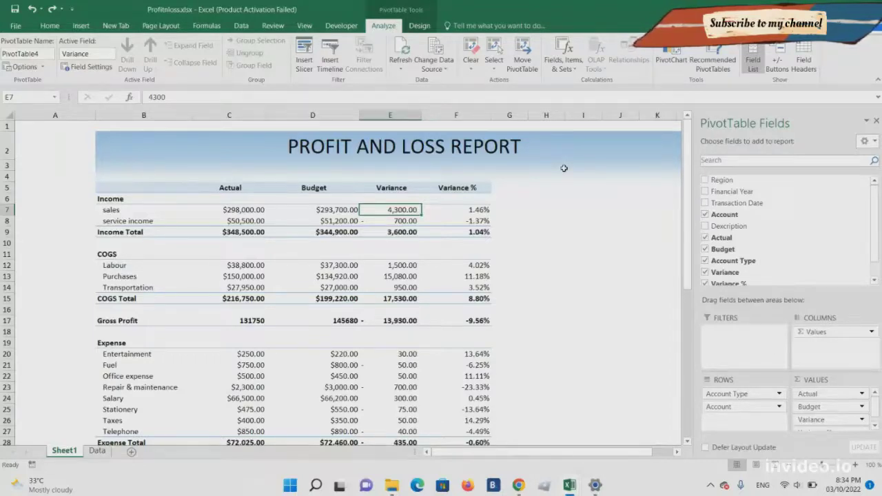
left_click(303, 73)
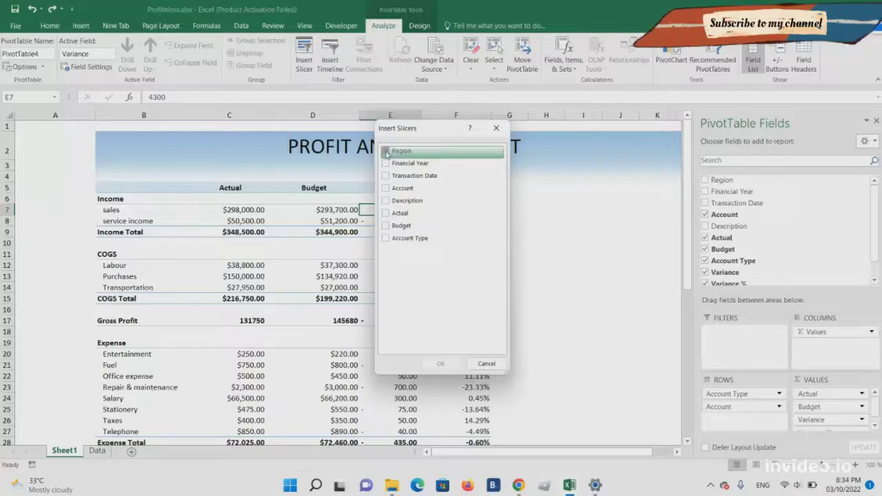
left_click(387, 152)
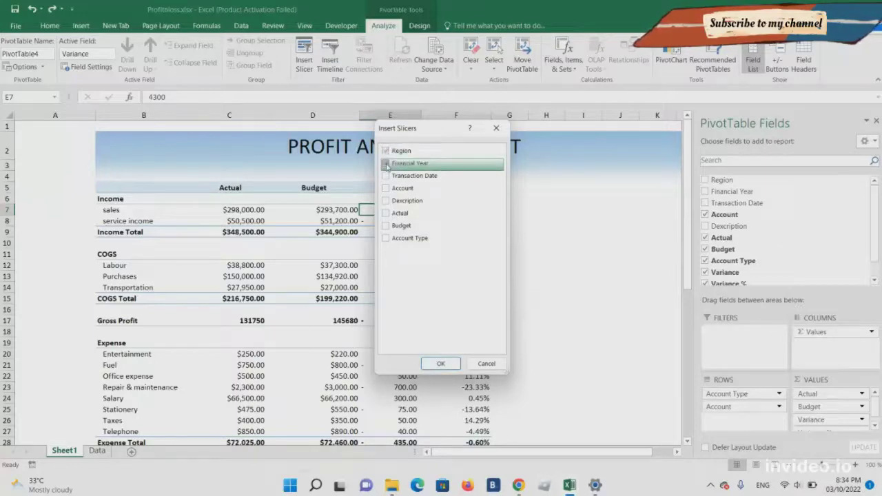
left_click(387, 164)
left_click(439, 363)
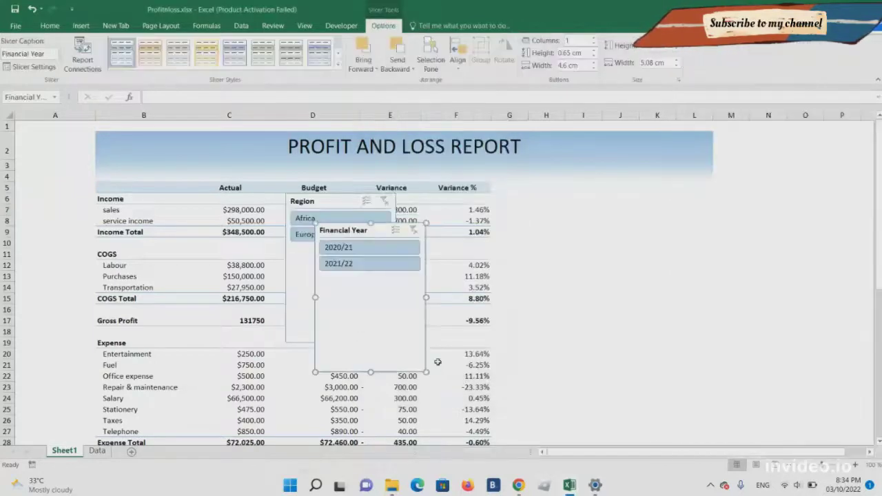
Place the Region slicer beside the report in a widened column A and shrink it to about 4.97 cm wide around its two regions.
left_click_drag(331, 207, 60, 201)
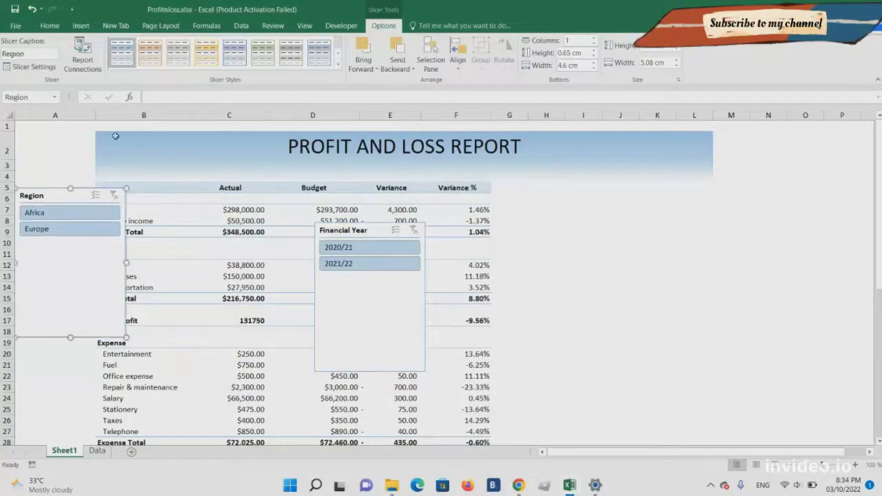
left_click_drag(95, 116, 155, 121)
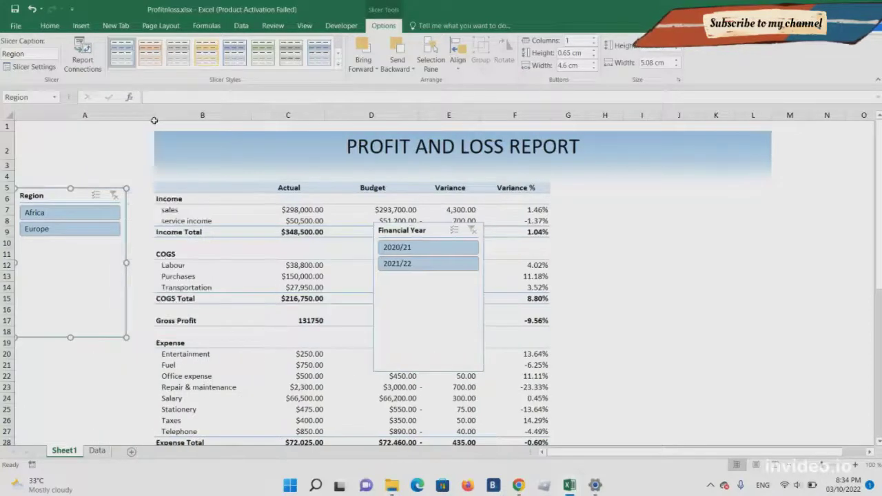
left_click_drag(62, 196, 81, 201)
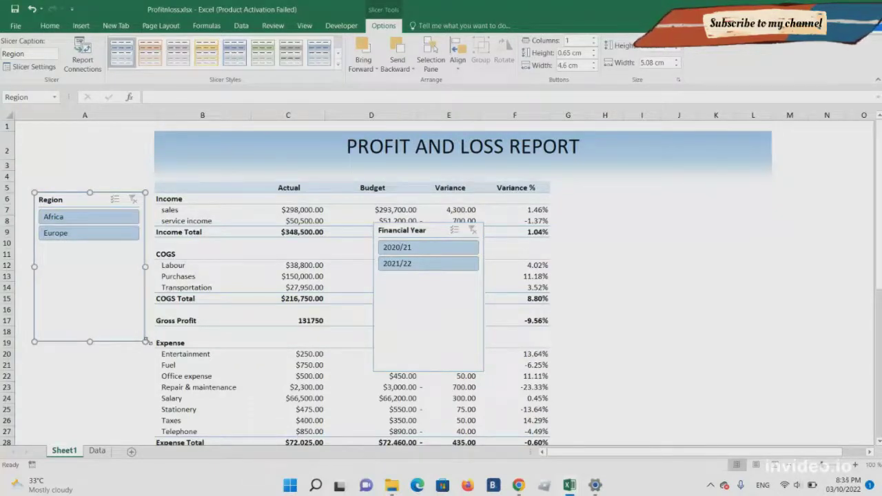
left_click_drag(145, 341, 143, 244)
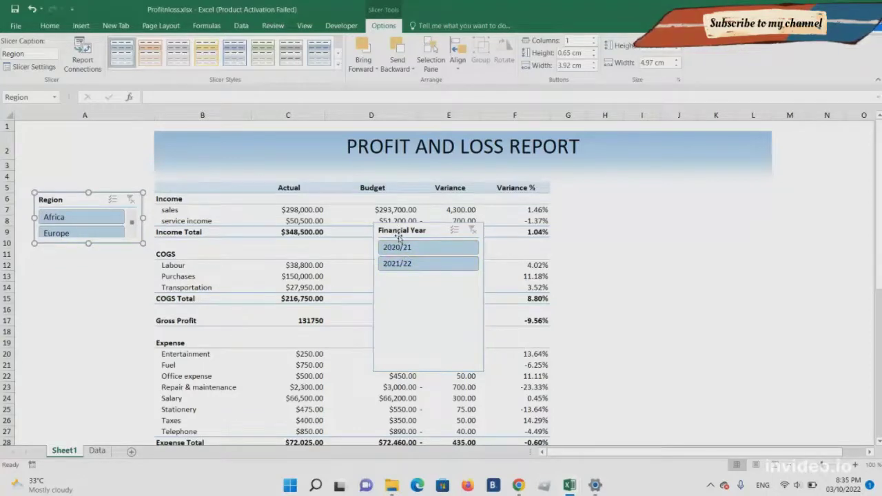
Place the Financial Year slicer directly below the Region slicer and shrink it to about 4.91 cm wide around its two years.
left_click_drag(398, 236, 59, 257)
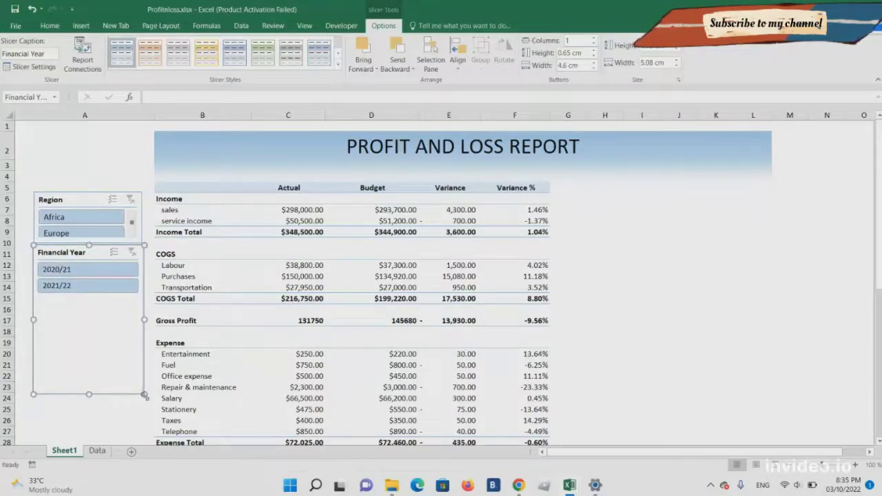
left_click_drag(144, 395, 141, 296)
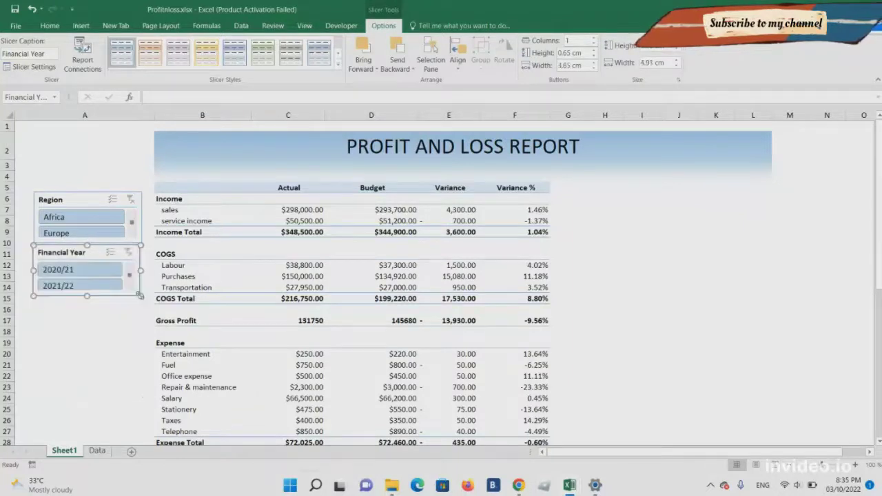
left_click(133, 337)
left_click(620, 299)
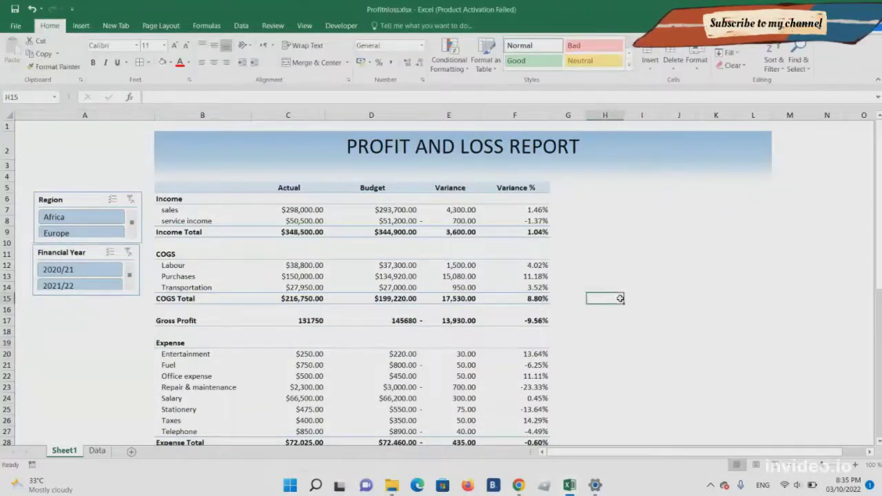
Test the slicers by filtering the report for Africa, Europe and Europe with 2021/22, and clear both filters.
left_click(88, 219)
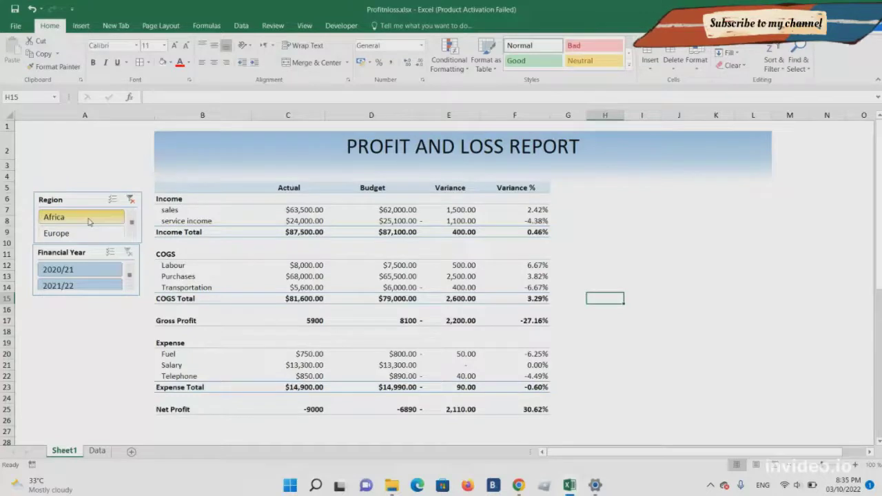
left_click(90, 233)
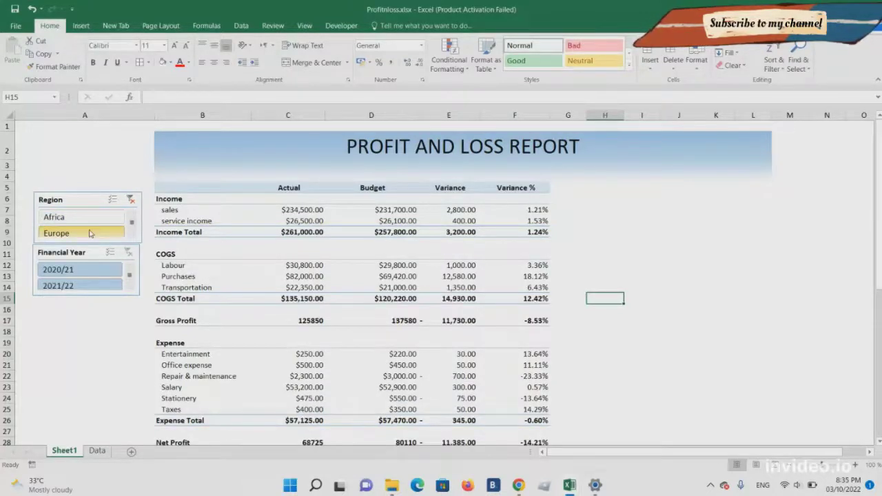
left_click(80, 286)
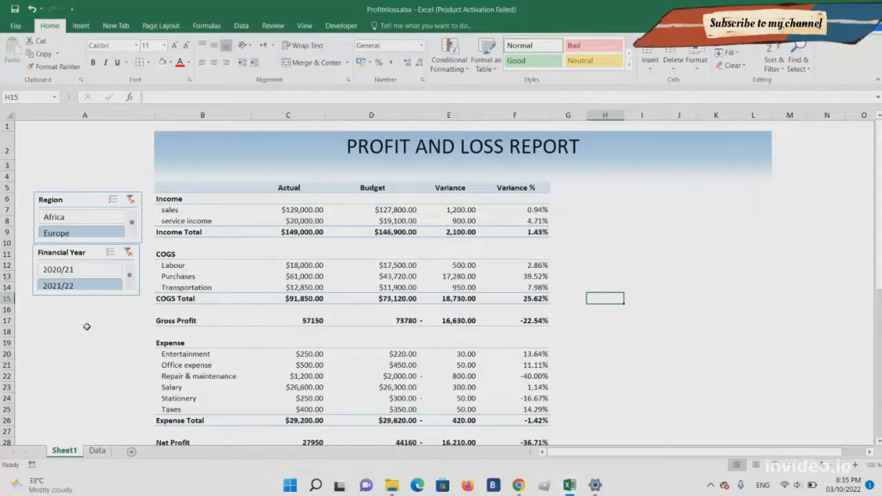
left_click(129, 256)
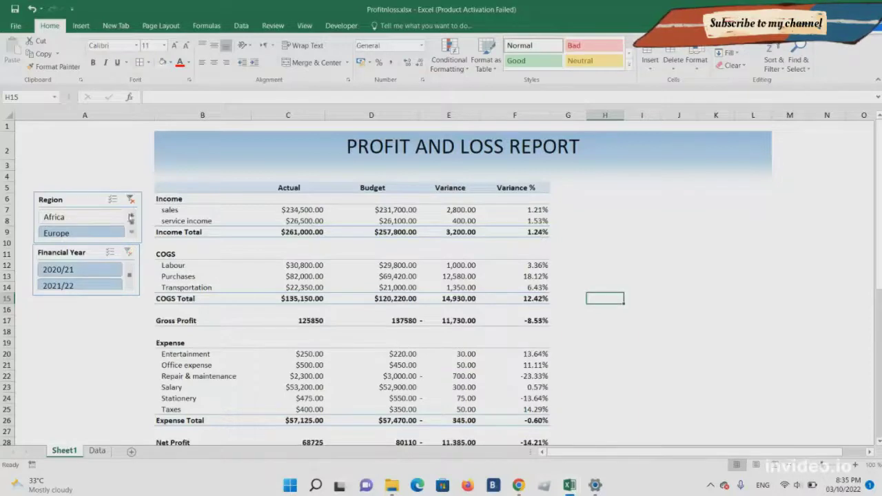
left_click(130, 200)
Try a pink gradient-fill data bar on the sales Variance % value and undo it.
left_click(244, 299)
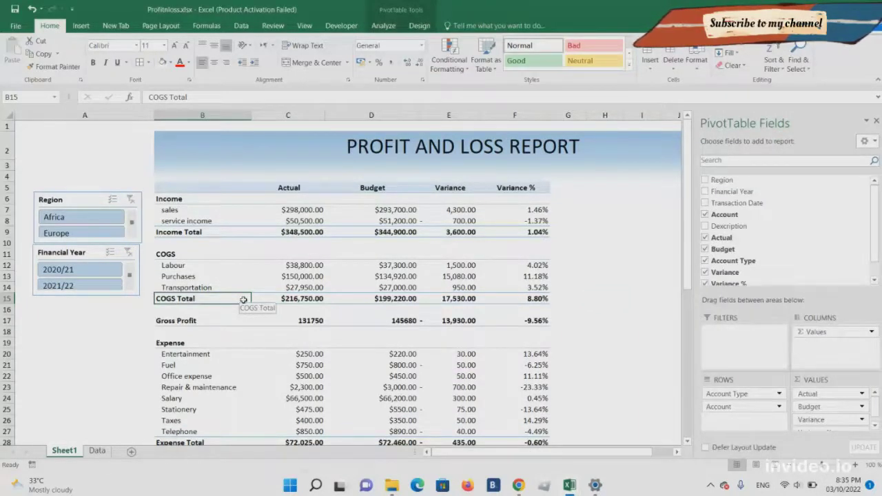
key("Right")
key("Right")
key("Right")
key("Right")
key("Up")
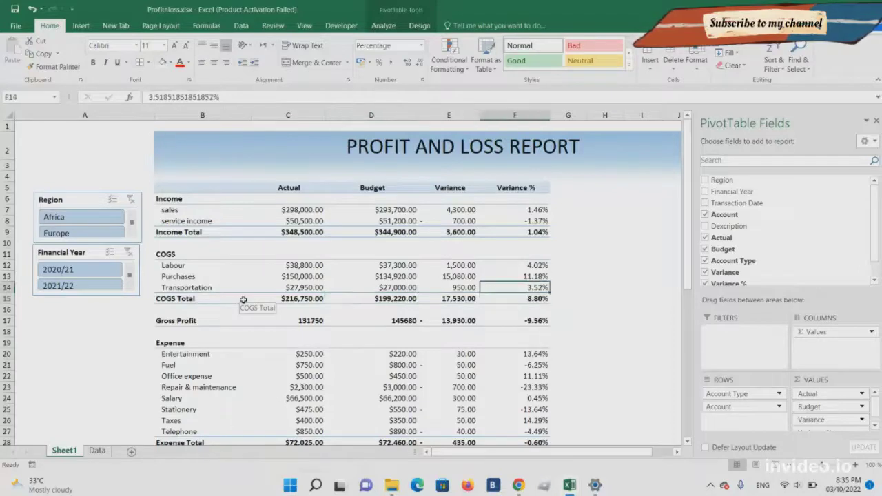
key("Up")
key("Up")
key("Up")
key("Up")
key("Up")
key("Up")
key("Up")
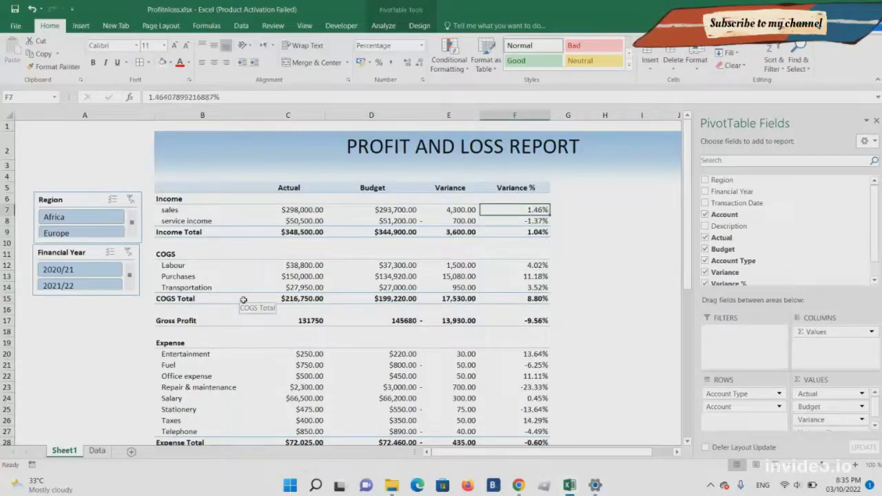
left_click(467, 69)
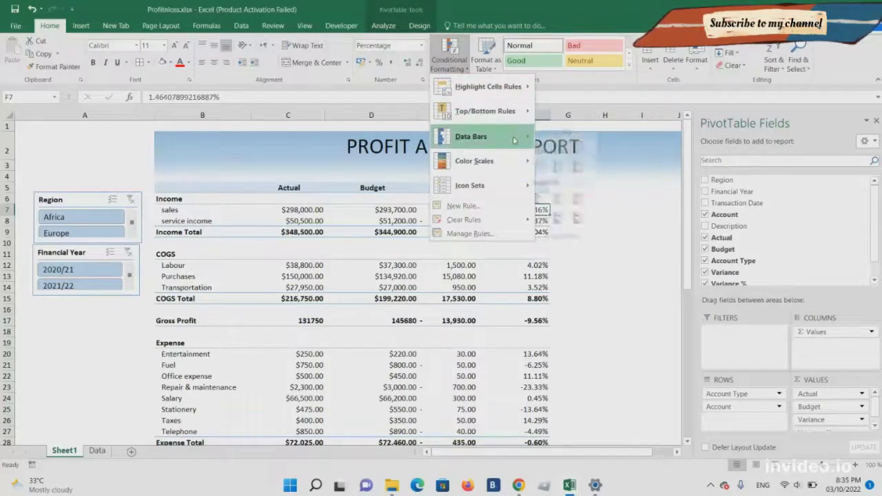
mouse_move(513, 140)
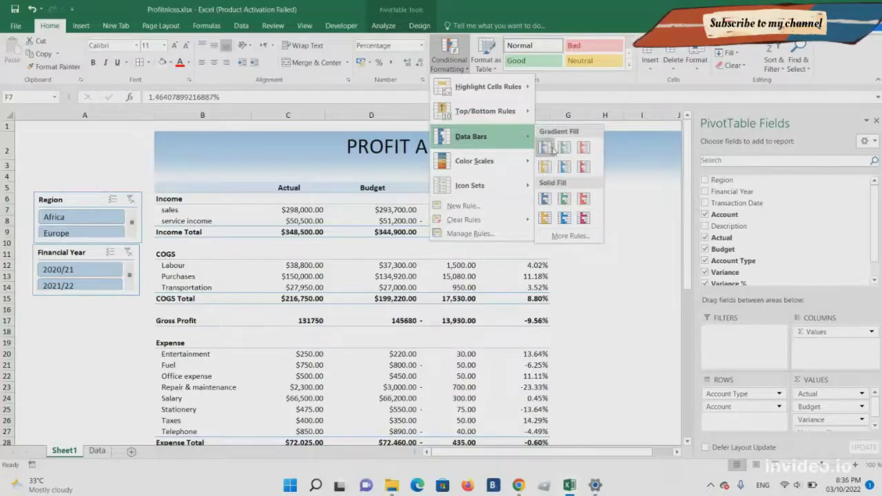
left_click(583, 167)
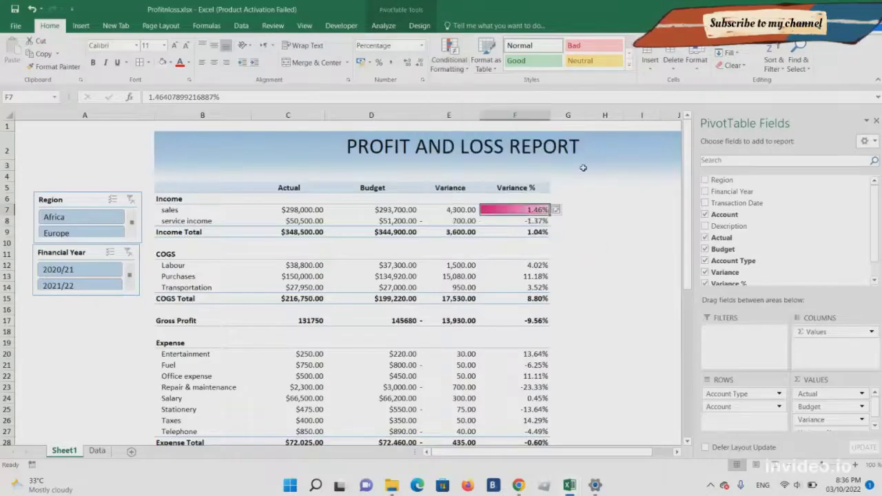
key("ctrl+z")
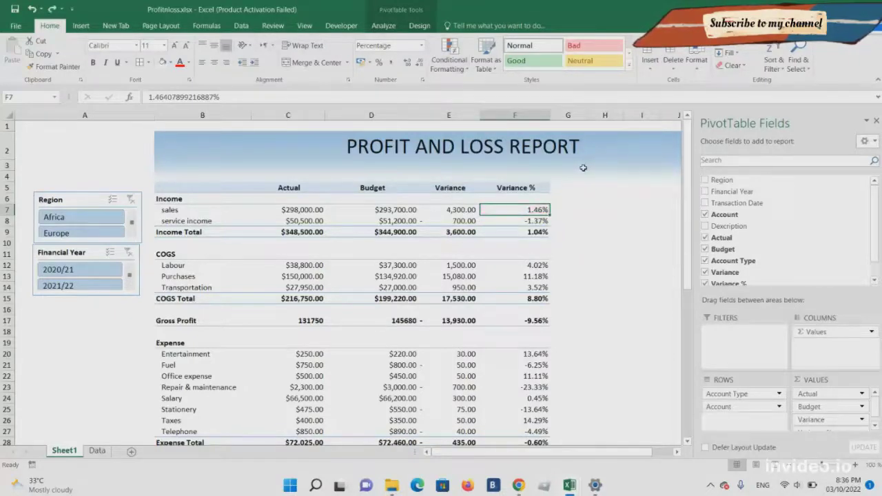
Apply light blue gradient-fill data bars to the Variance % values in F7:F9, F12:F15, F17 and F20:F30.
key("shift+Down")
key("shift+Down")
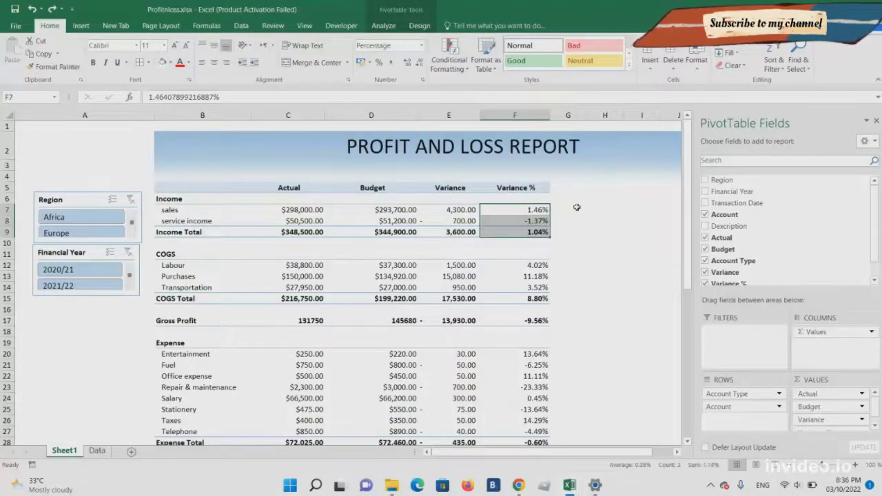
left_click_drag(532, 266, 538, 321)
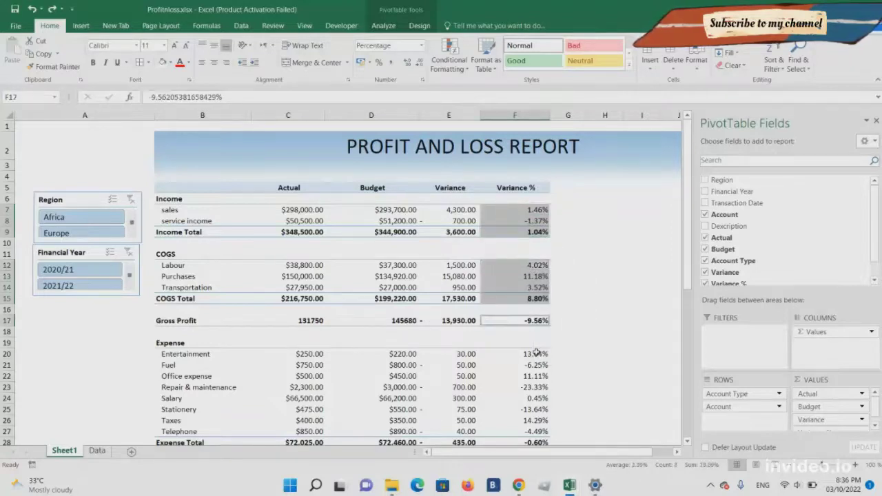
mouse_move(536, 353)
left_mouse_down()
mouse_move(534, 444)
mouse_move(531, 416)
left_mouse_up()
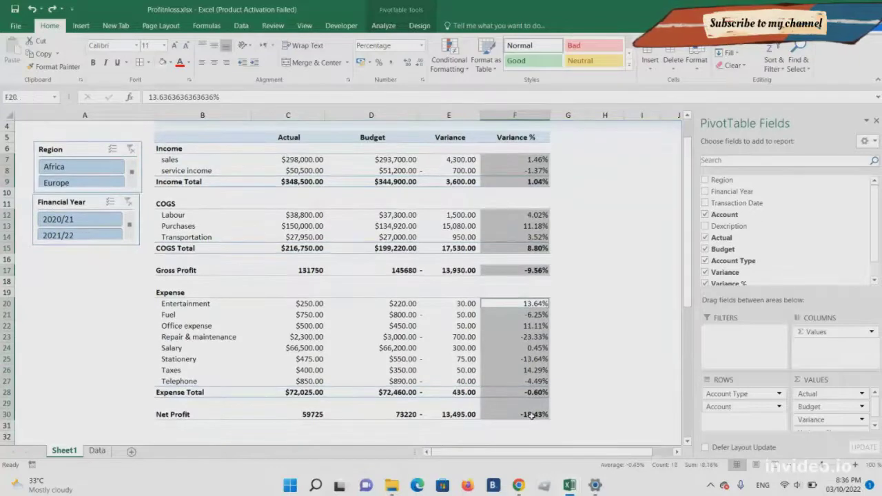
left_click(465, 73)
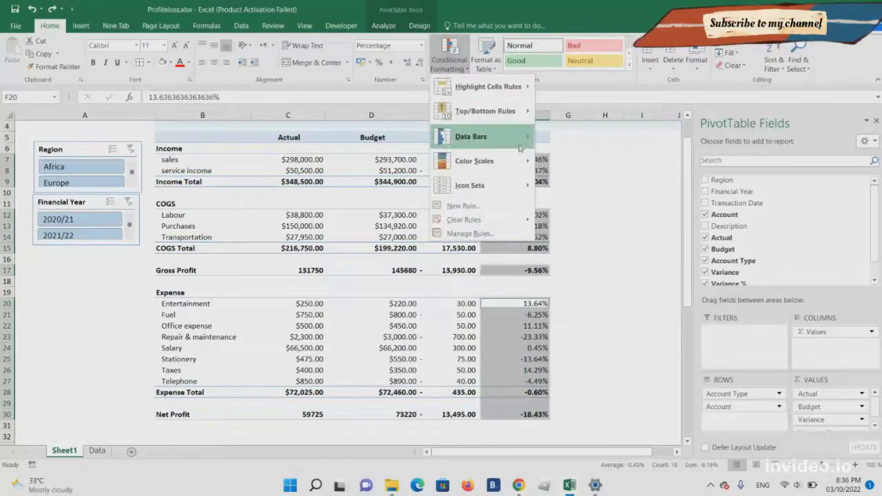
mouse_move(517, 156)
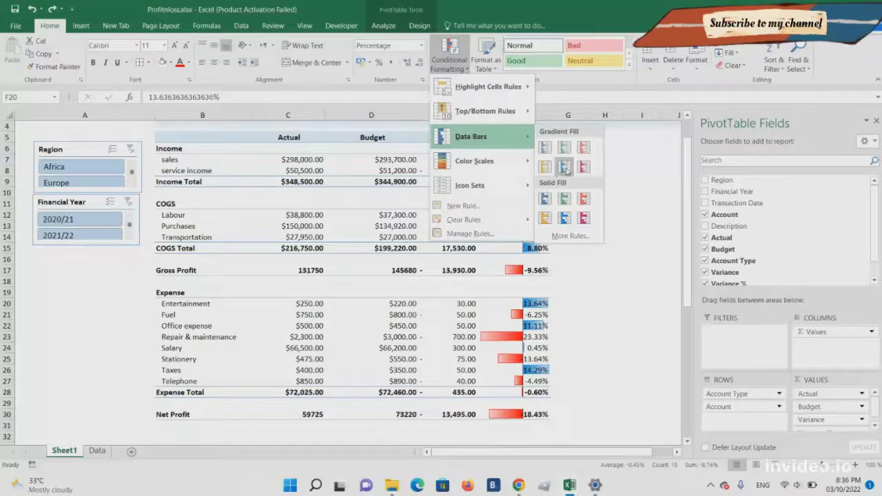
left_click(564, 169)
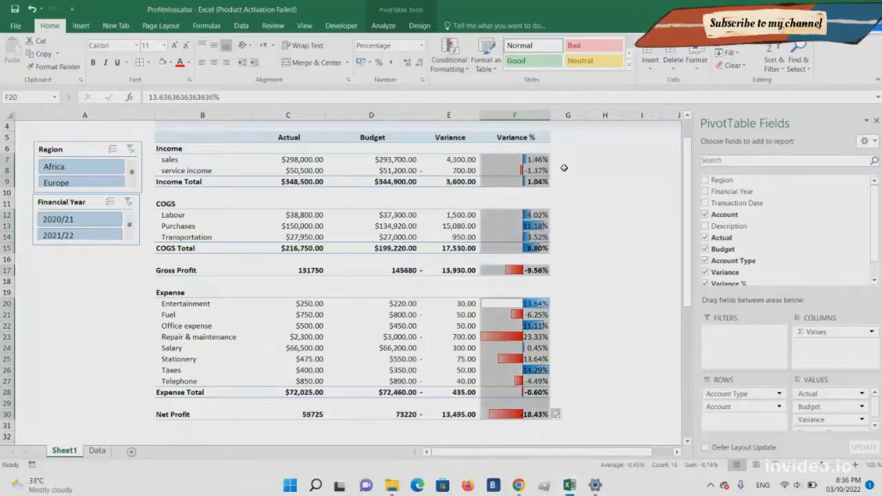
left_click(565, 273)
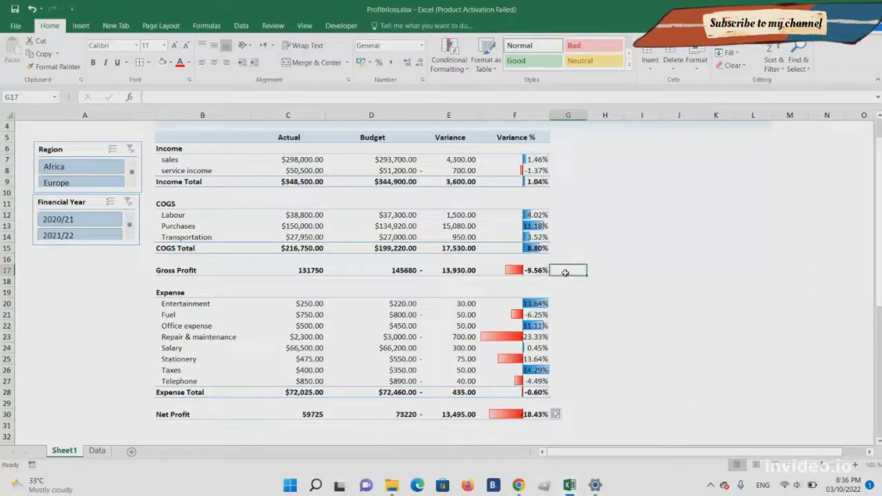
Unmerge the PROFIT AND LOSS REPORT title, and merge and centre it across B2:G2.
key("Up")
key("Up")
key("Up")
key("Up")
key("Up")
key("Up")
key("Up")
key("Up")
key("Up")
key("Up")
key("Up")
key("Up")
key("Up")
key("Up")
key("Up")
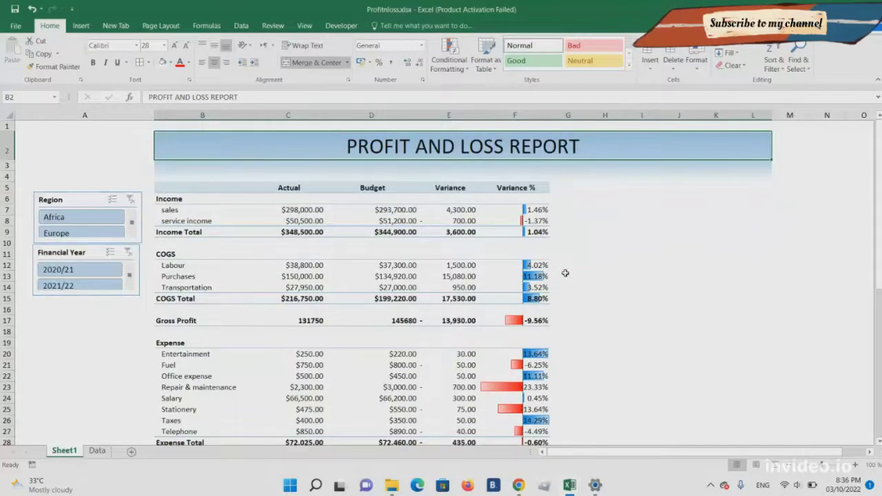
left_click(304, 62)
key("shift+Left")
key("shift+Left")
key("shift+Left")
key("shift+Left")
key("shift+Left")
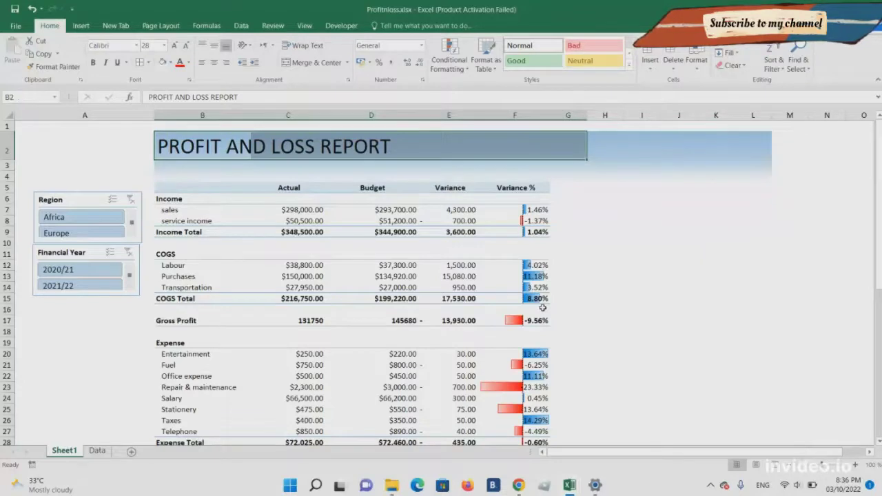
left_click(326, 63)
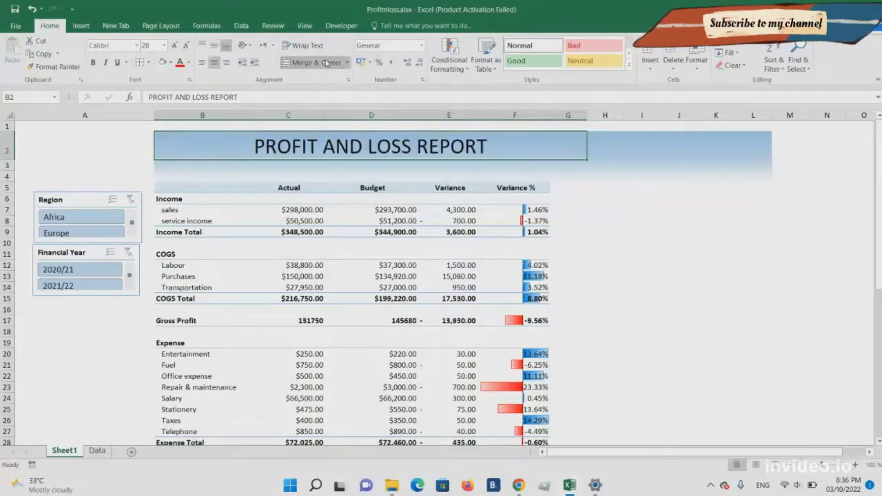
Remove the leftover blue gradient fill from H2:L4 beside the shortened title banner.
key("Down")
key("Up")
key("Right")
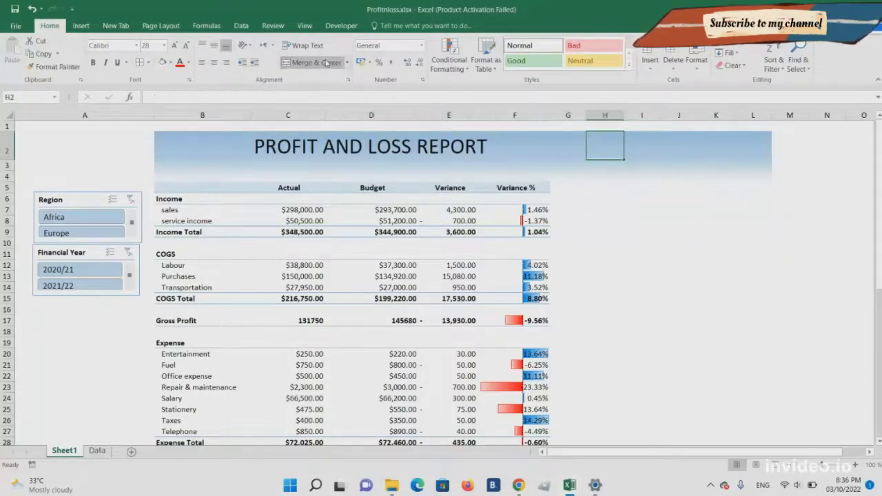
key("shift+Down")
key("shift+Down")
key("shift+Right")
key("shift+Right")
key("shift+Right")
key("shift+Right")
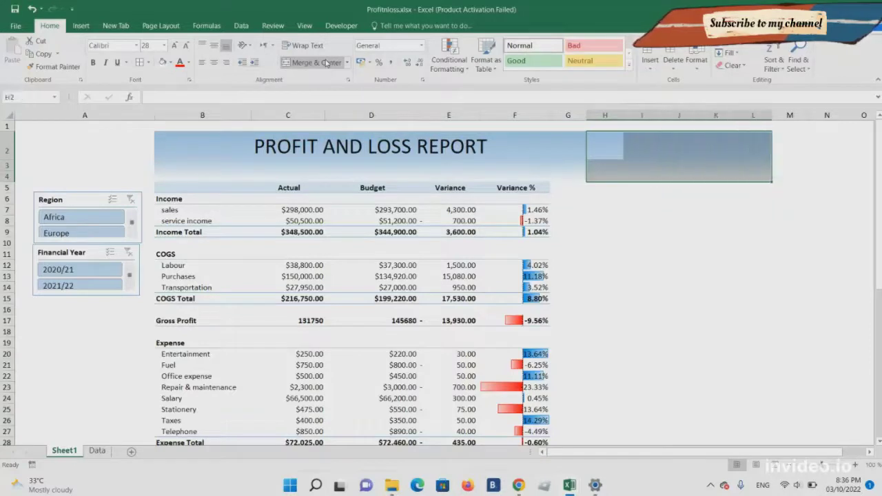
left_click(163, 63)
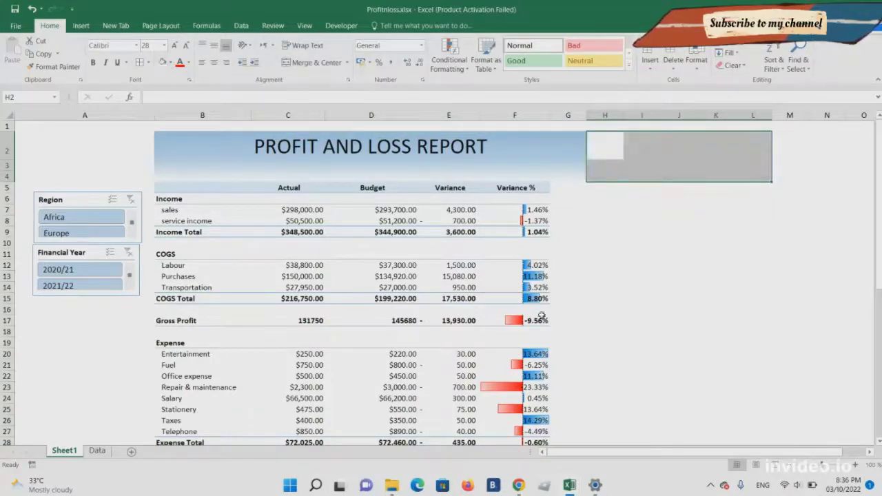
left_click(570, 267)
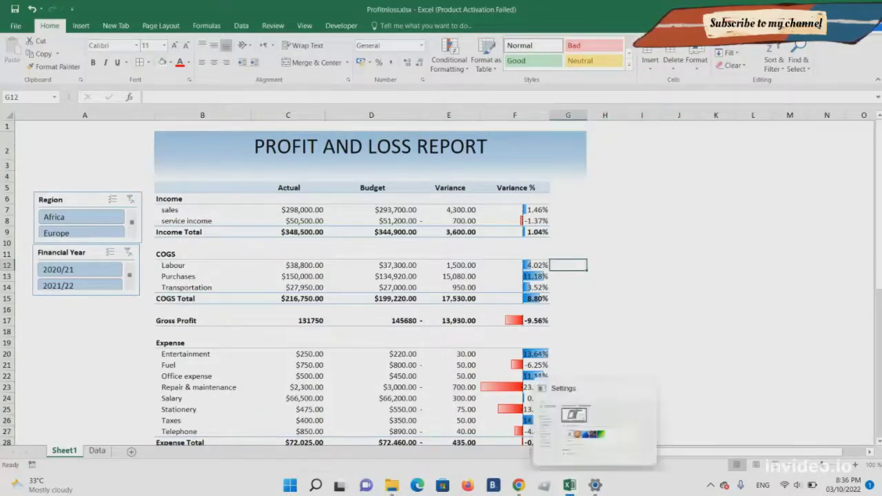
Switch to the Data.xlsx workbook, view its P&L sheet for comparison, and return to the profit and loss report workbook.
mouse_move(570, 485)
left_click(522, 439)
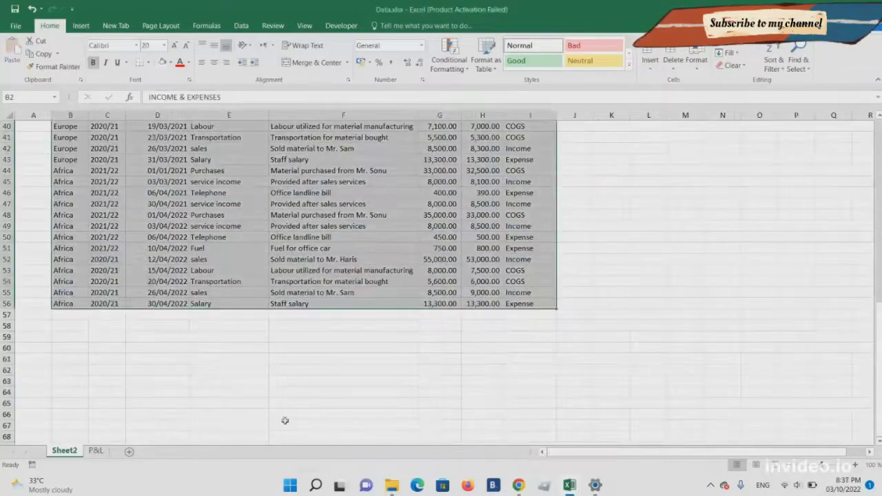
left_click(96, 451)
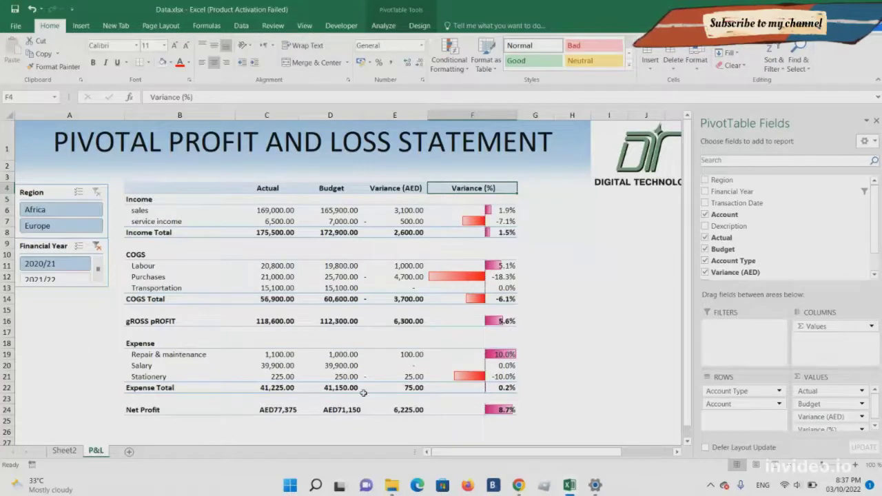
mouse_move(569, 487)
left_click(599, 466)
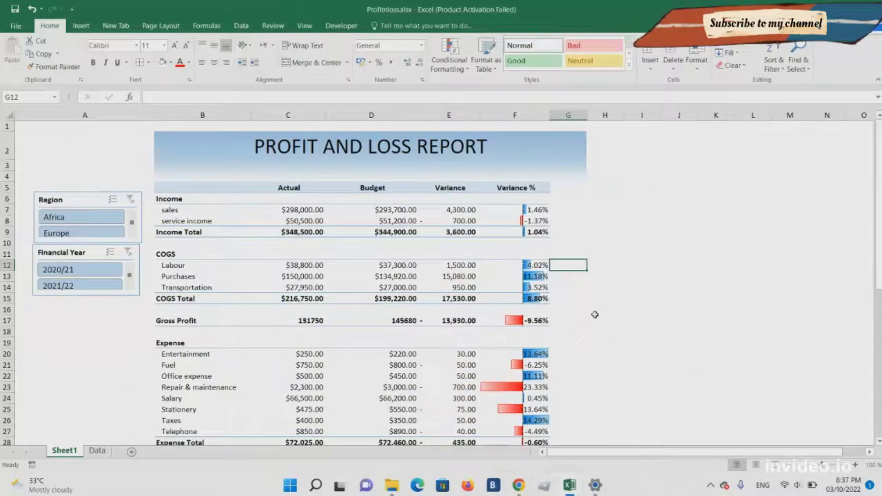
Examine the lower part of the report, including the actual and budget figures in the Net Profit row.
key("Down")
key("Down")
key("Down")
key("Down")
key("Down")
key("Down")
key("Down")
key("Down")
key("Down")
key("Down")
key("Down")
key("Down")
key("Down")
key("Down")
key("Down")
key("Down")
key("Down")
key("Down")
key("Down")
key("Down")
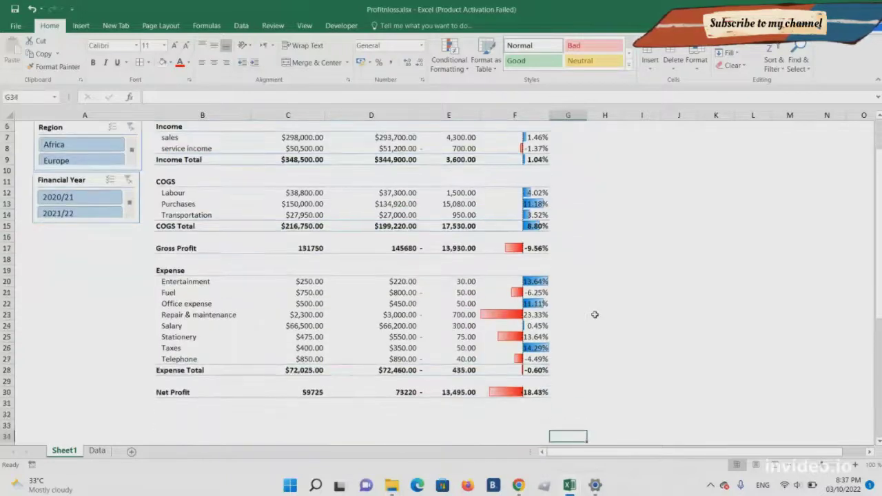
key("Left")
key("Left")
key("Left")
key("Left")
key("Left")
key("Left")
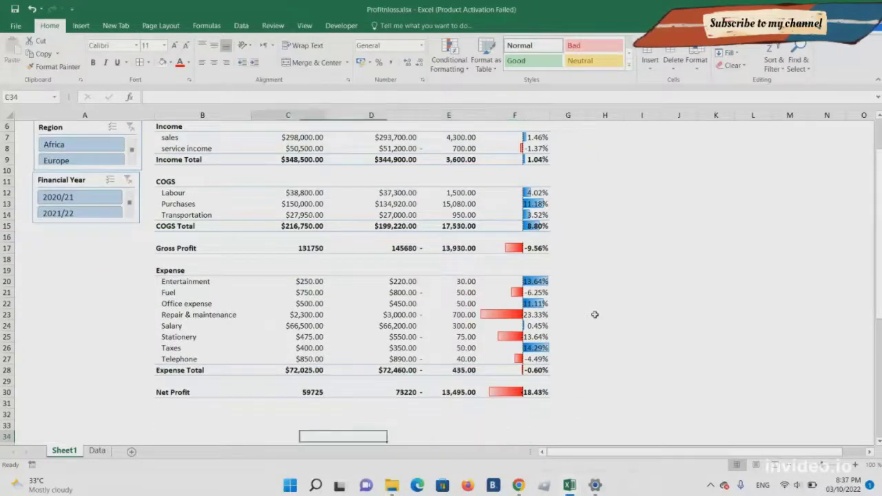
key("Right")
key("Up")
key("Up")
key("Right")
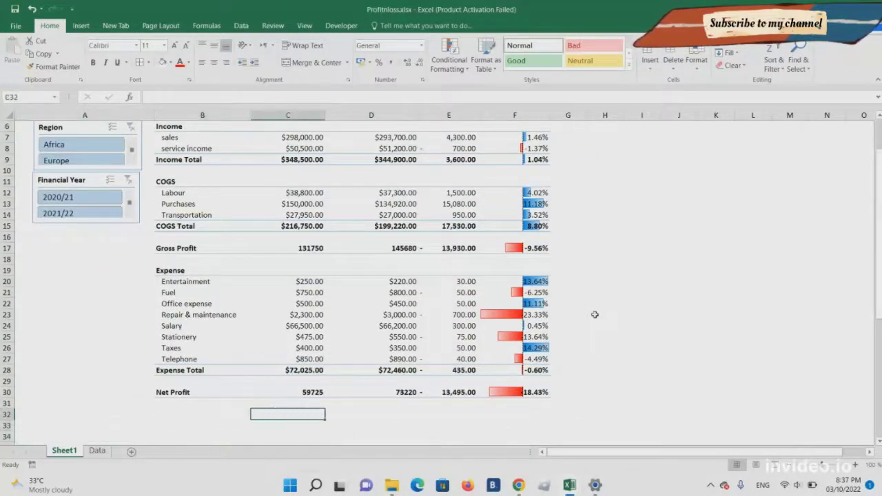
key("Up")
key("Up")
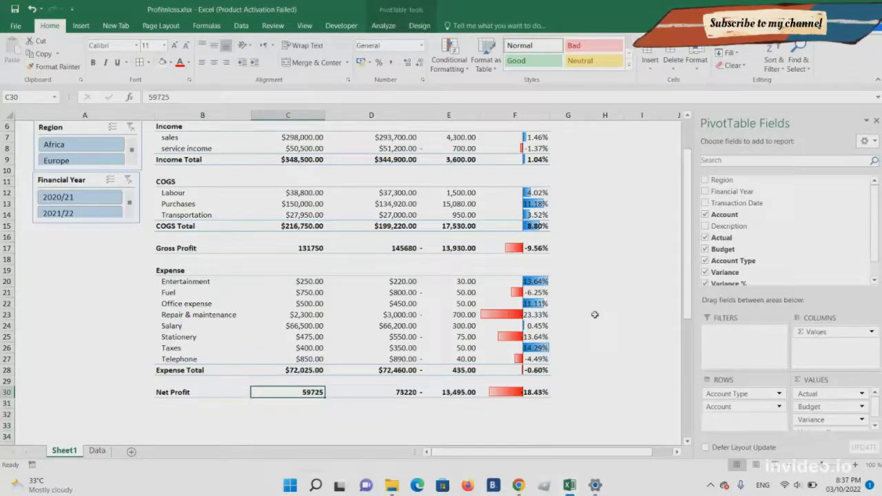
key("Right")
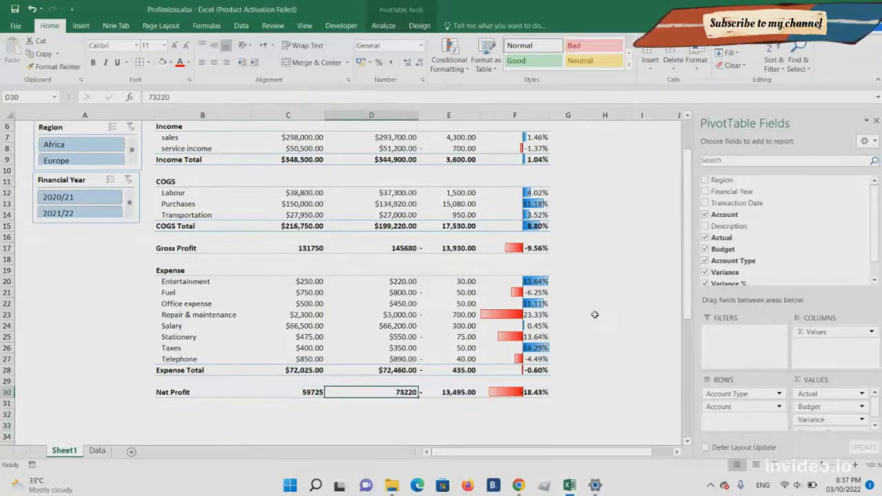
key("Left")
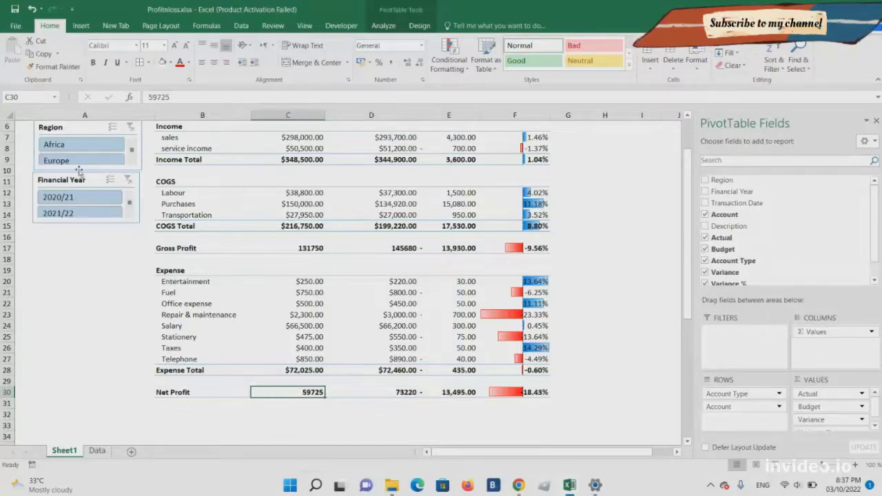
Test the Region slicer by filtering the report for Africa and for Europe, and clear the filter.
left_click(68, 149)
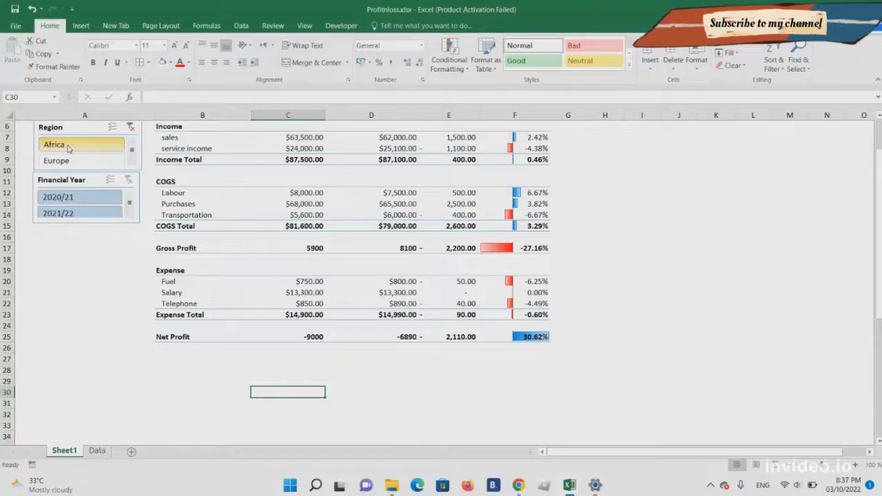
left_click(82, 162)
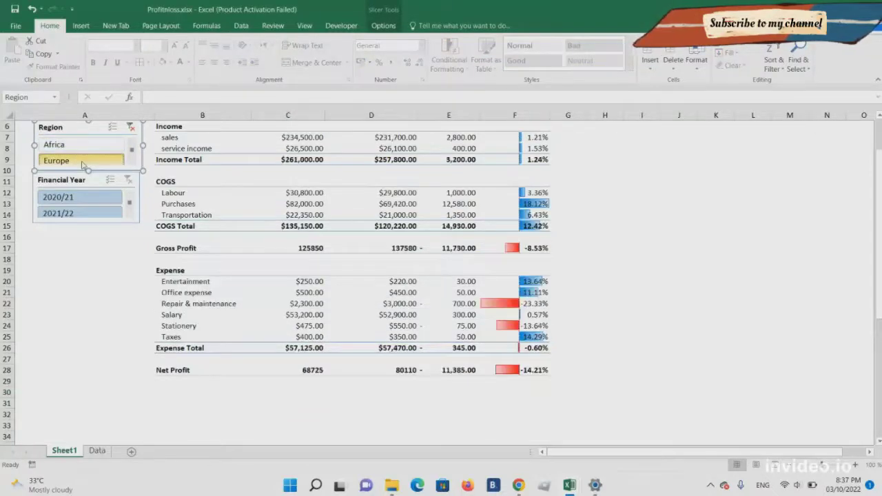
left_click(131, 130)
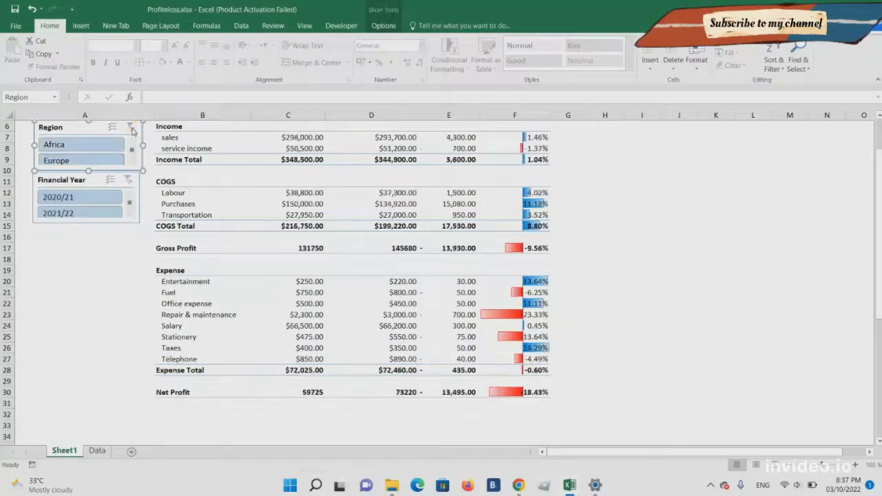
Review the finished report along the Actual column from the Net Profit row up to the title banner.
left_click(311, 392)
key("Up")
key("Up")
key("Up")
key("Up")
key("Up")
key("Up")
key("Up")
key("Up")
key("Up")
key("Up")
key("Up")
key("Up")
key("Up")
key("Up")
key("Up")
key("Up")
key("Up")
key("Up")
key("Up")
key("Up")
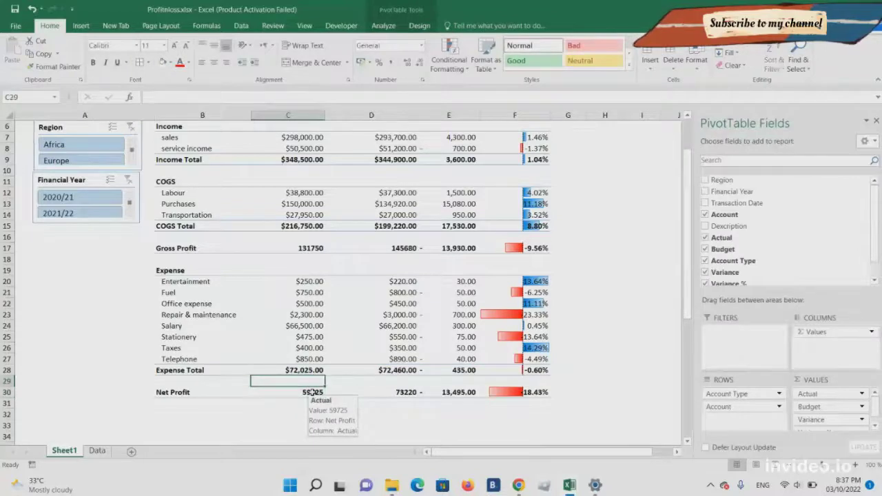
key("Down")
key("Down")
key("Down")
key("Down")
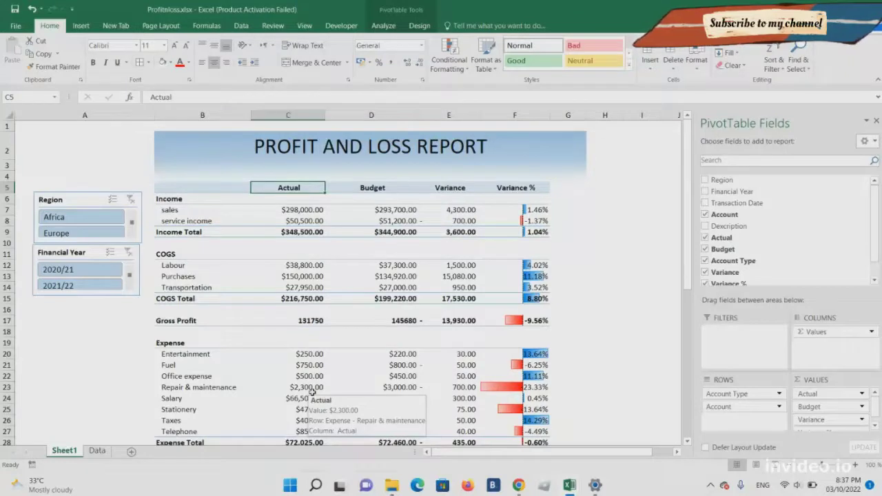
key("Up")
key("Up")
key("Up")
key("Up")
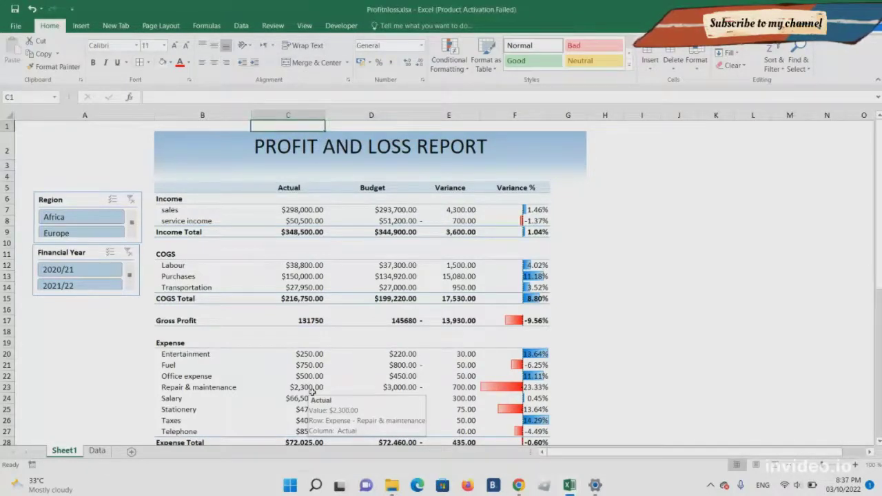